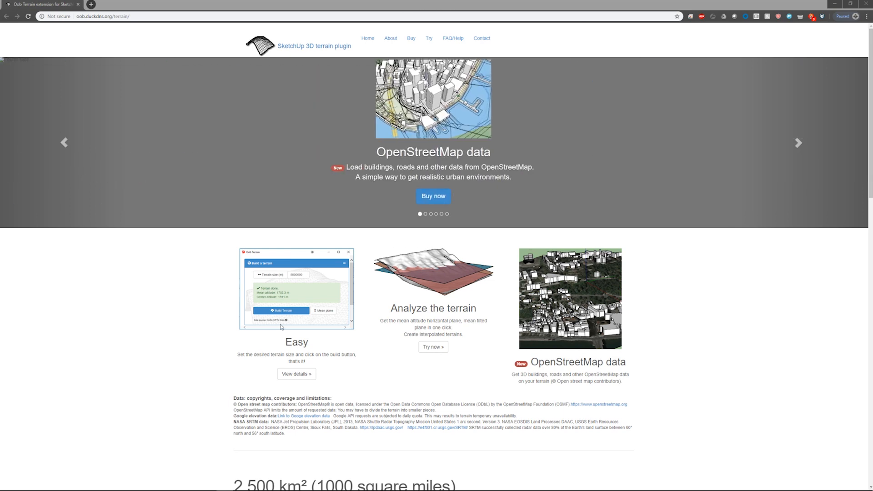
Step: Read through the Oob Terrain plugin page, covering its terrain features, export options, download and purchase sections, and return to its start
{"action": "scroll", "coordinate": [123, 262], "scroll_direction": "down", "scroll_amount": 10}
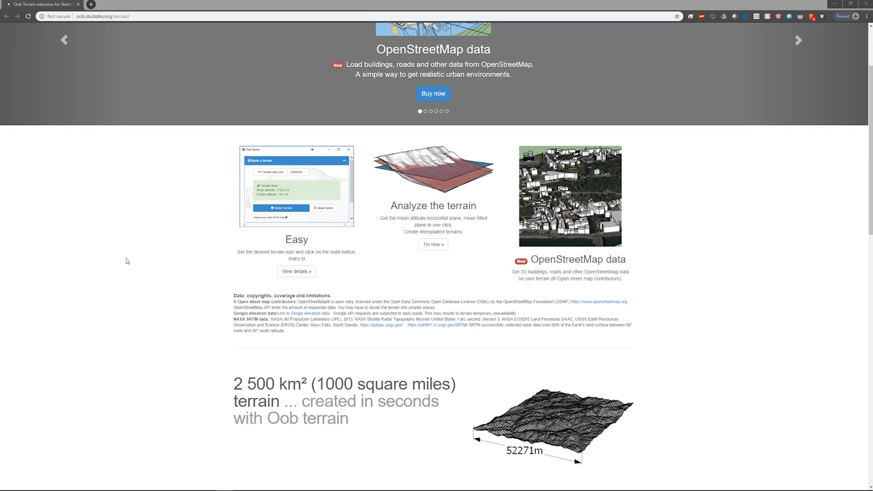
{"action": "scroll", "coordinate": [187, 223], "scroll_direction": "down", "scroll_amount": 5}
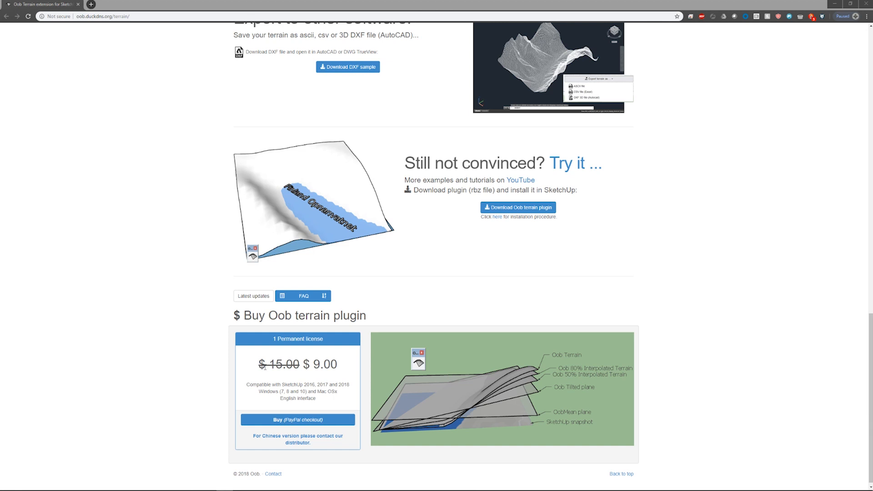
{"action": "scroll", "coordinate": [201, 360], "scroll_direction": "up", "scroll_amount": 5}
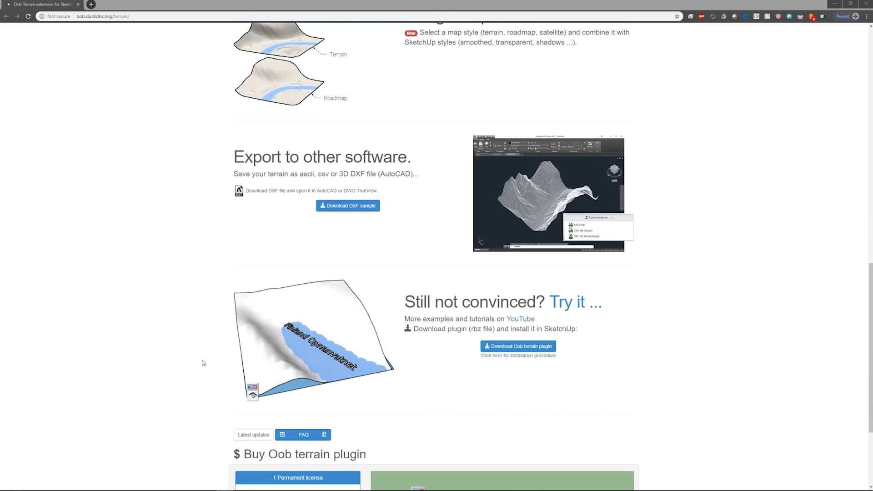
{"action": "scroll", "coordinate": [259, 233], "scroll_direction": "up", "scroll_amount": 3}
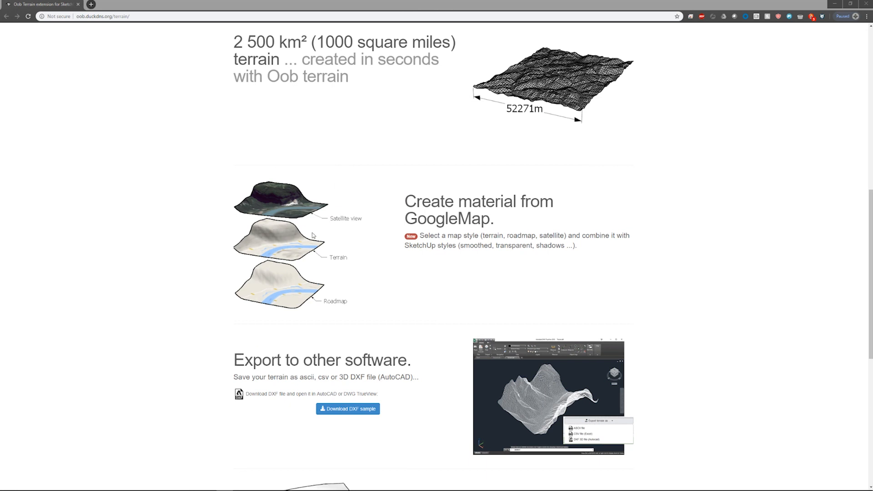
{"action": "scroll", "coordinate": [347, 181], "scroll_direction": "up", "scroll_amount": 5}
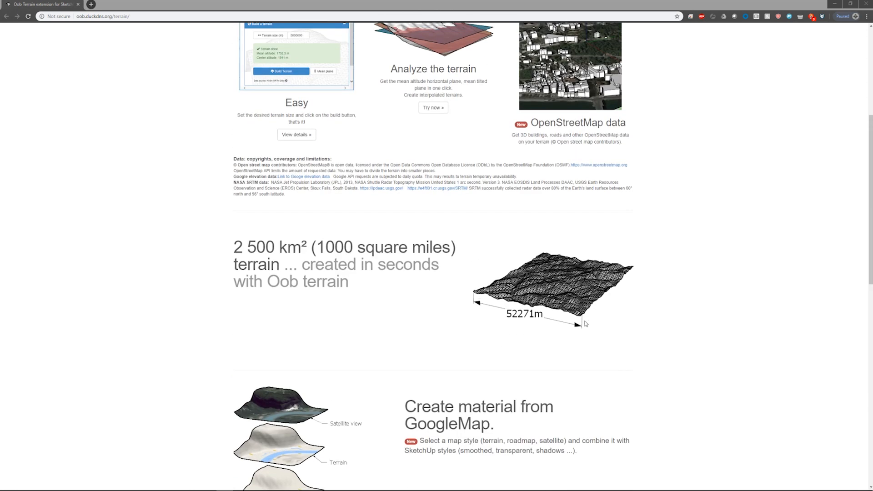
{"action": "scroll", "coordinate": [529, 241], "scroll_direction": "up", "scroll_amount": 4}
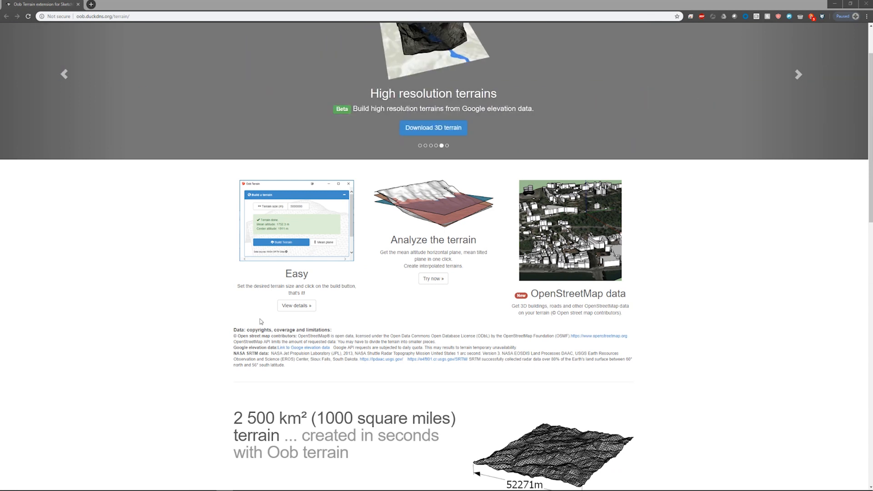
{"action": "scroll", "coordinate": [109, 258], "scroll_direction": "up", "scroll_amount": 2}
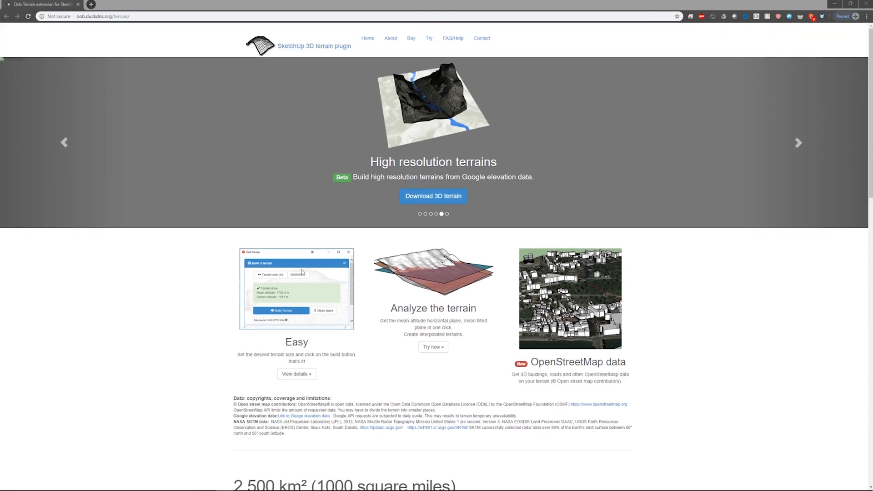
Step: Switch to SketchUp and place the Oob Terrain toolbar as a floating toolbar in the drawing area, beside the Location toolbar
{"action": "left_click", "coordinate": [832, 4]}
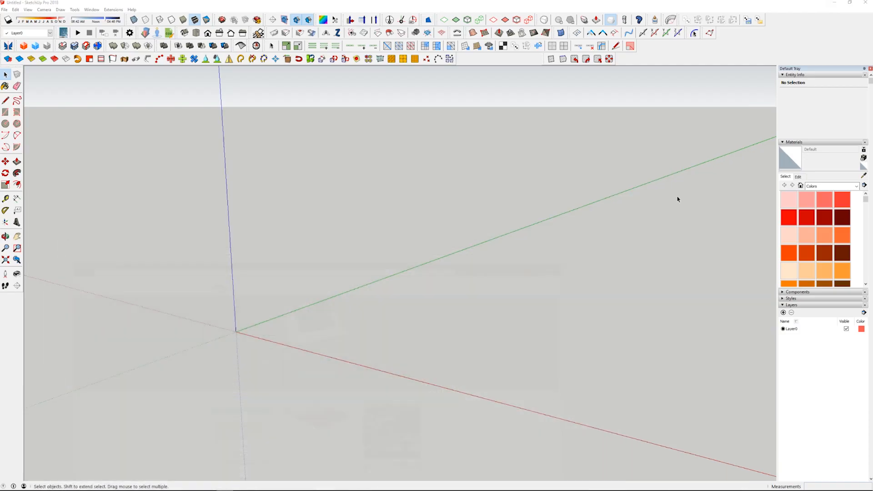
{"action": "scroll", "coordinate": [355, 283], "scroll_direction": "up", "scroll_amount": 2}
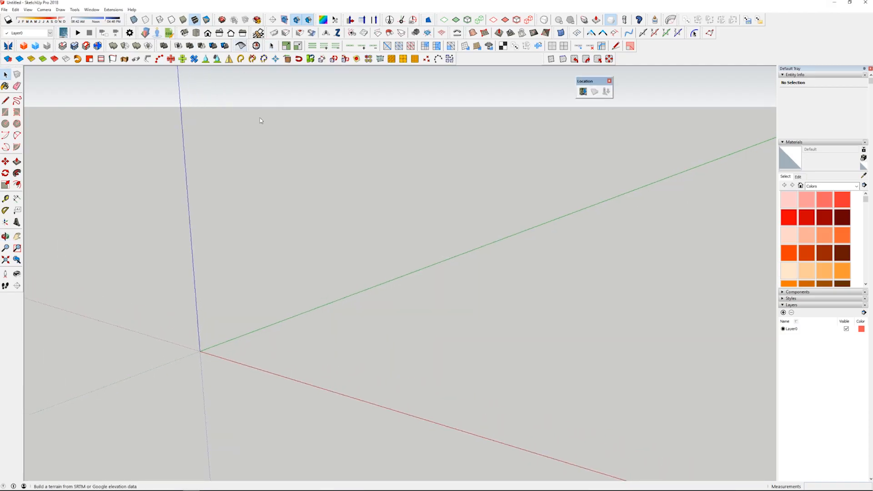
{"action": "left_click_drag", "start_coordinate": [234, 46], "coordinate": [490, 85]}
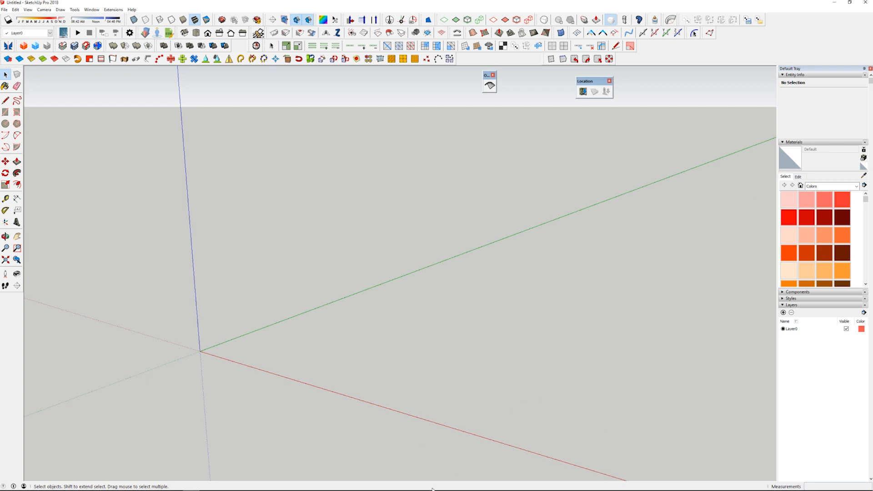
Step: Switch to Lumion and inspect the beach house scene from several viewpoints, including the shoreline, house and open sea
{"action": "mouse_move", "coordinate": [432, 489]}
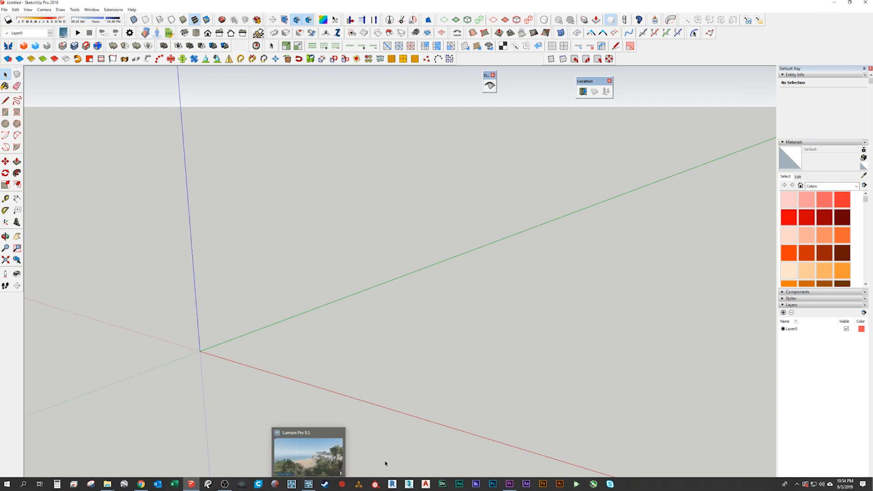
{"action": "left_click", "coordinate": [307, 482]}
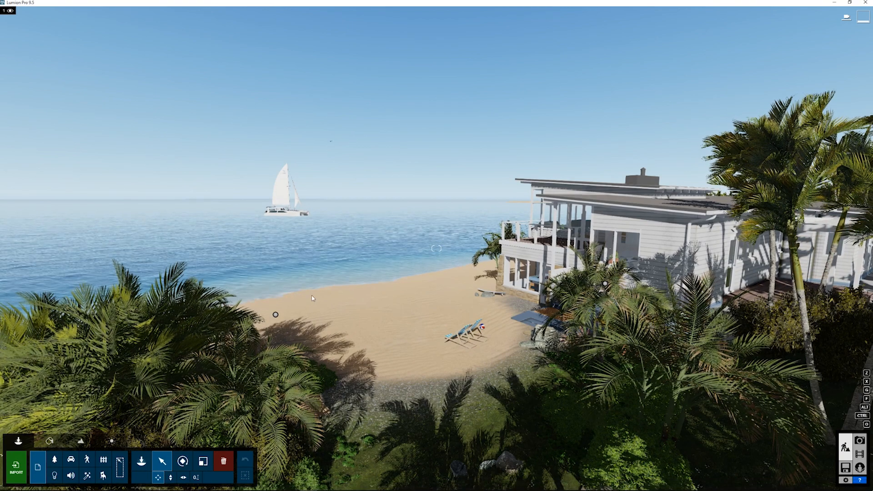
{"action": "key", "text": "shift+1"}
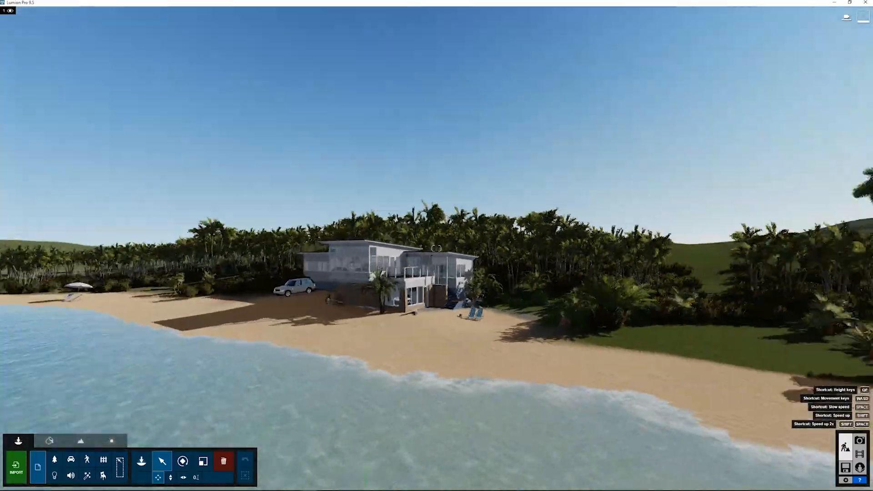
{"action": "key", "text": "shift+2"}
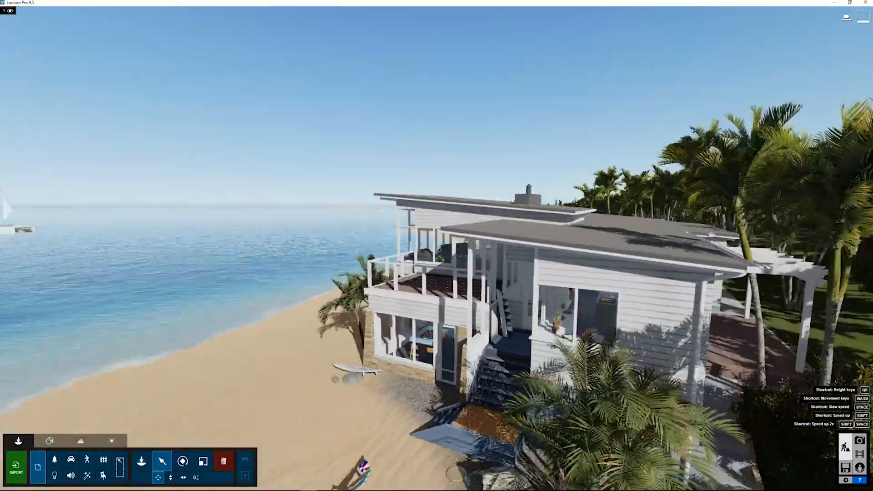
{"action": "key", "text": "shift+3"}
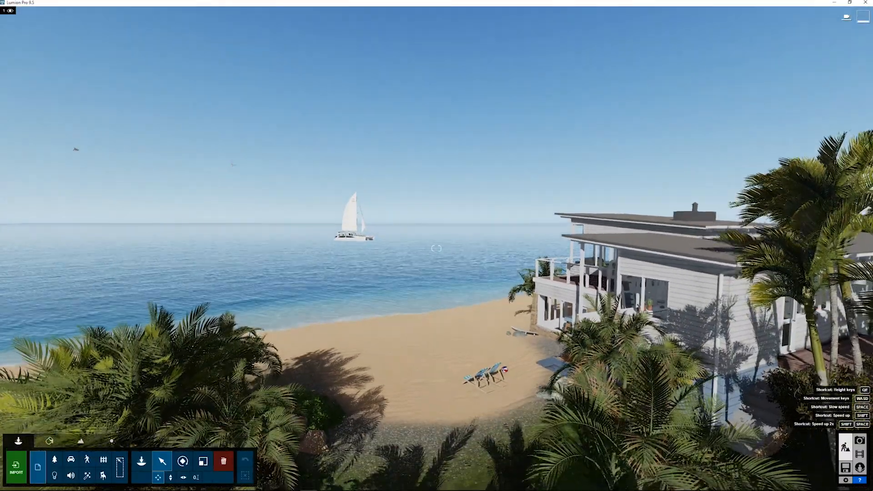
{"action": "key", "text": "shift+4"}
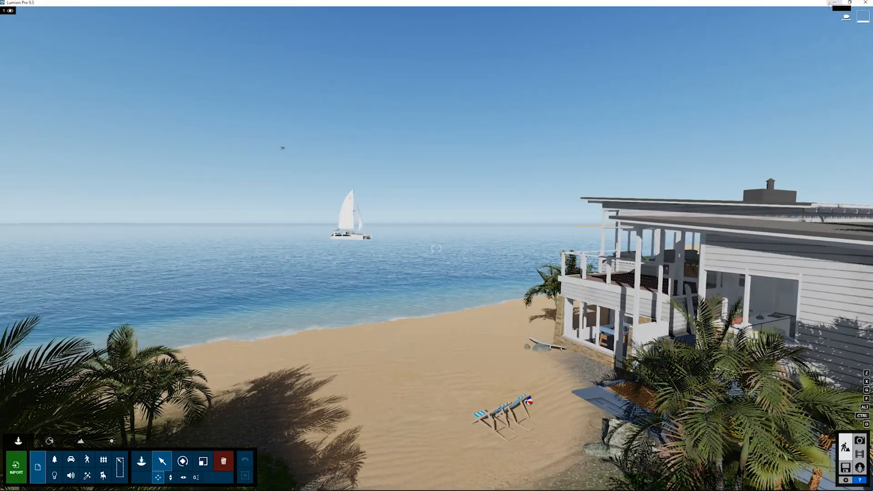
Step: Switch back to SketchUp, start Add Location and widen the satellite map until the Maui islands are in view
{"action": "left_click", "coordinate": [191, 484]}
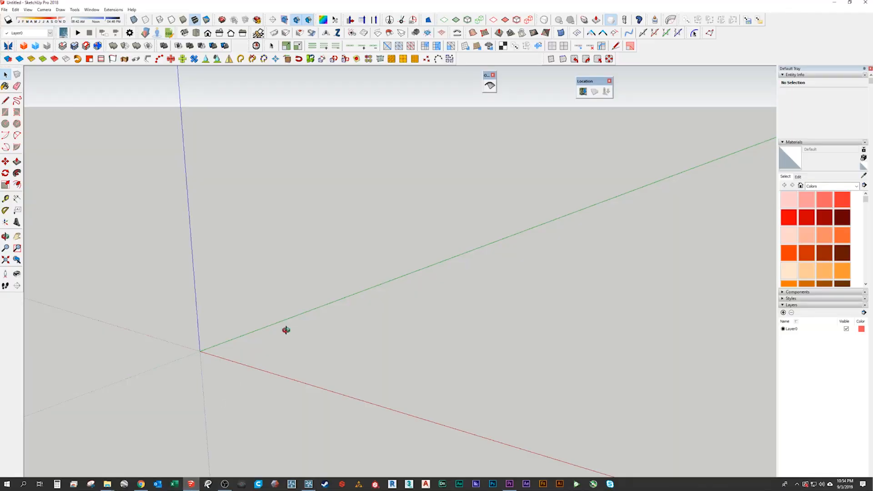
{"action": "left_click", "coordinate": [583, 92]}
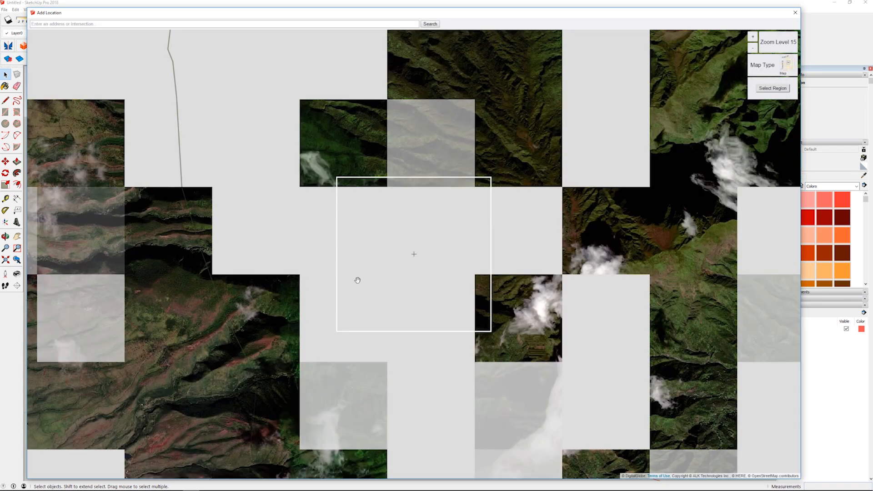
{"action": "scroll", "coordinate": [357, 280], "scroll_direction": "down", "scroll_amount": 2}
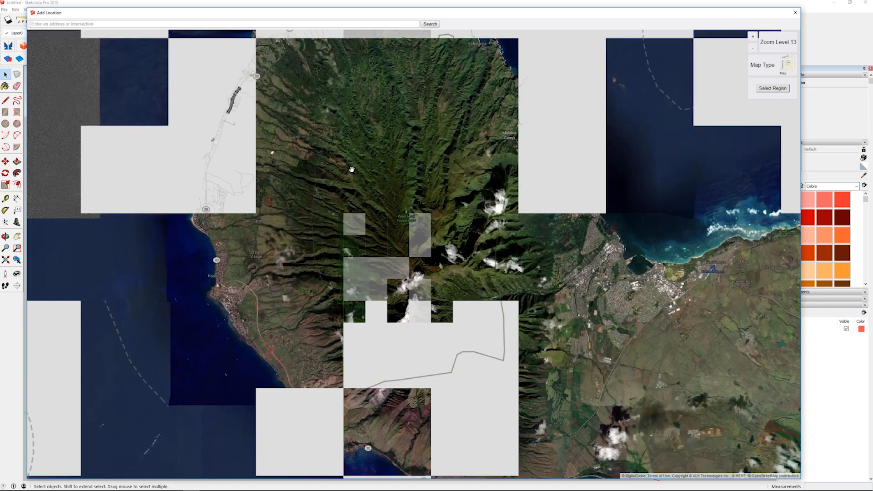
{"action": "left_click_drag", "start_coordinate": [352, 170], "coordinate": [368, 222]}
{"action": "scroll", "coordinate": [387, 209], "scroll_direction": "down", "scroll_amount": 1}
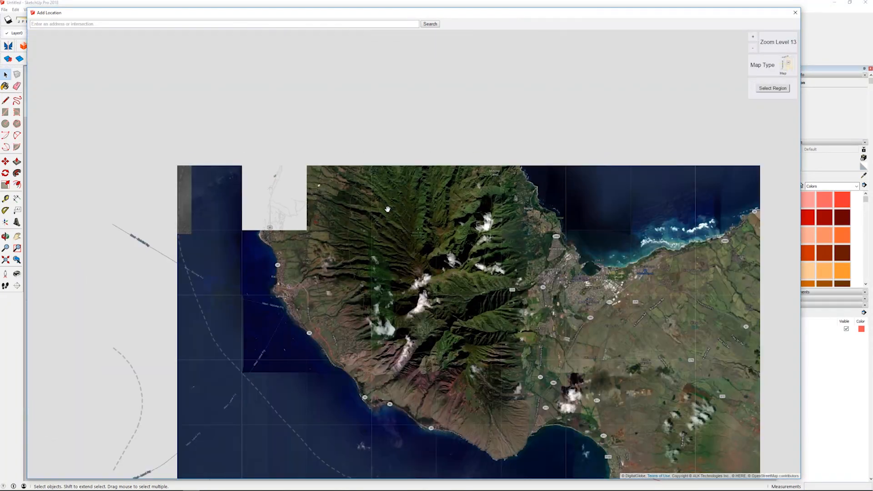
{"action": "scroll", "coordinate": [388, 209], "scroll_direction": "down", "scroll_amount": 1}
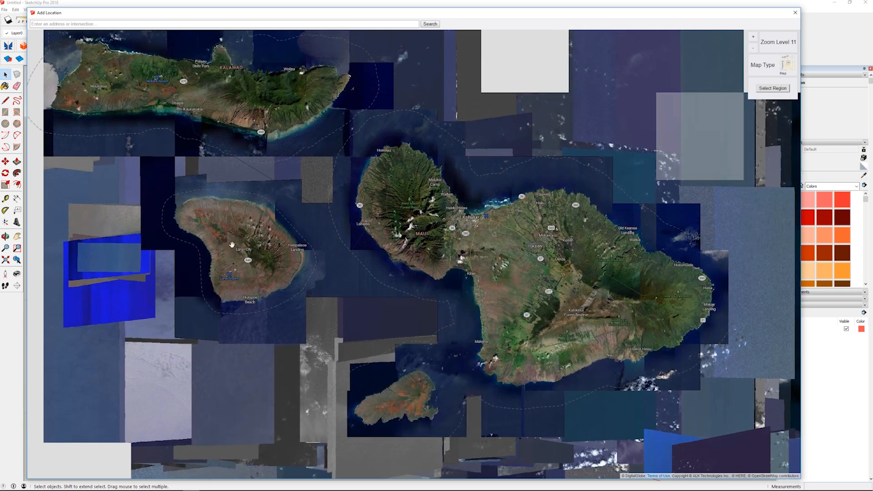
Step: Examine the island around Lanai City and its coast near Halepalaoa Landing on the satellite map as a possible terrain location
{"action": "scroll", "coordinate": [232, 245], "scroll_direction": "up", "scroll_amount": 1}
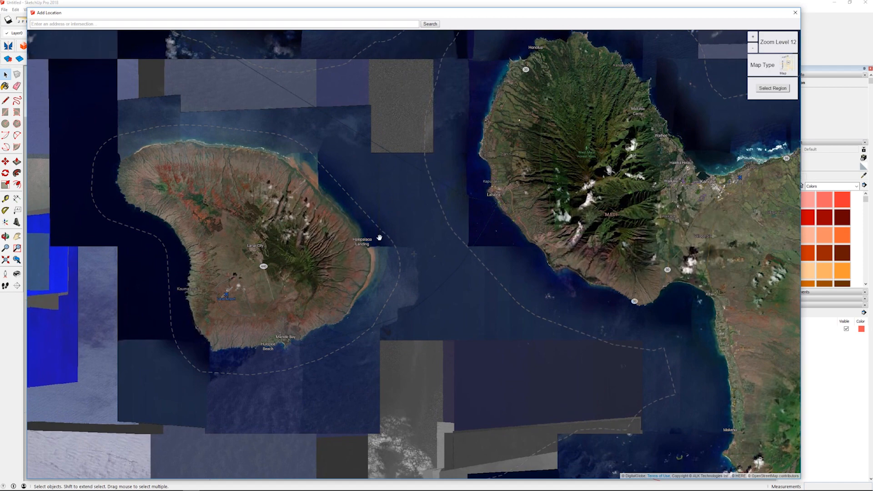
{"action": "scroll", "coordinate": [379, 237], "scroll_direction": "up", "scroll_amount": 1}
{"action": "left_click_drag", "start_coordinate": [187, 273], "coordinate": [219, 318]}
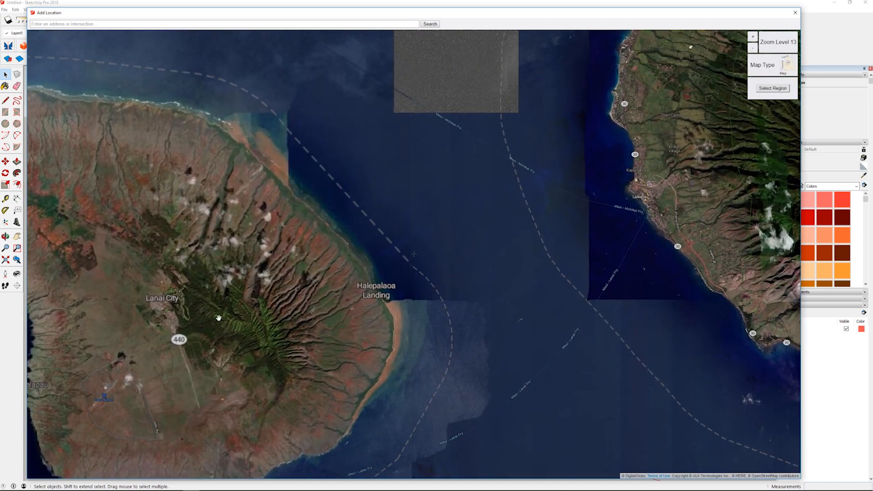
{"action": "scroll", "coordinate": [343, 242], "scroll_direction": "up", "scroll_amount": 2}
{"action": "left_click_drag", "start_coordinate": [394, 293], "coordinate": [450, 271]}
{"action": "left_click_drag", "start_coordinate": [416, 231], "coordinate": [359, 294]}
{"action": "scroll", "coordinate": [359, 294], "scroll_direction": "down", "scroll_amount": 2}
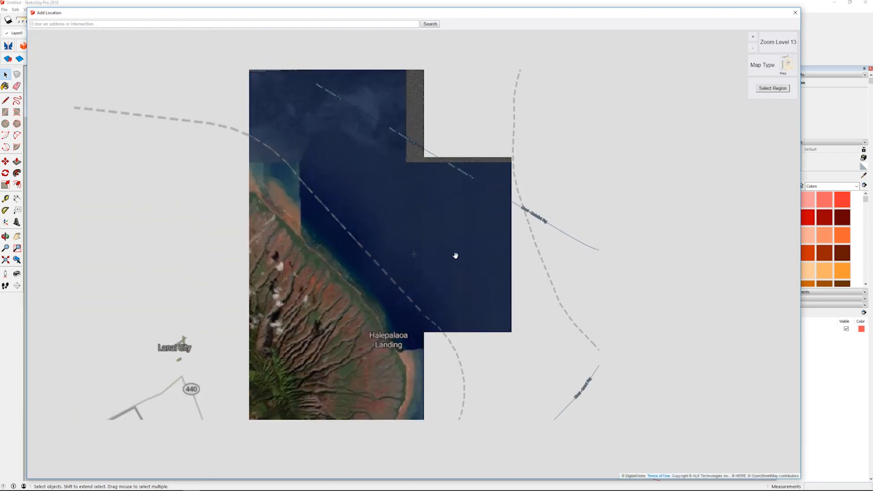
{"action": "left_click_drag", "start_coordinate": [456, 255], "coordinate": [257, 337]}
{"action": "scroll", "coordinate": [296, 309], "scroll_direction": "down", "scroll_amount": 1}
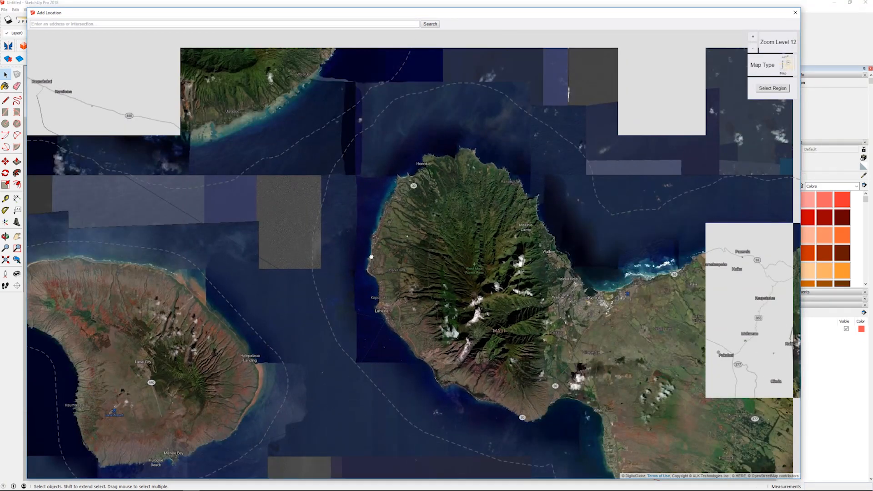
Step: Examine the western Maui mountains and the coastline beside them on the satellite map at closer zoom levels
{"action": "left_click_drag", "start_coordinate": [374, 278], "coordinate": [277, 246]}
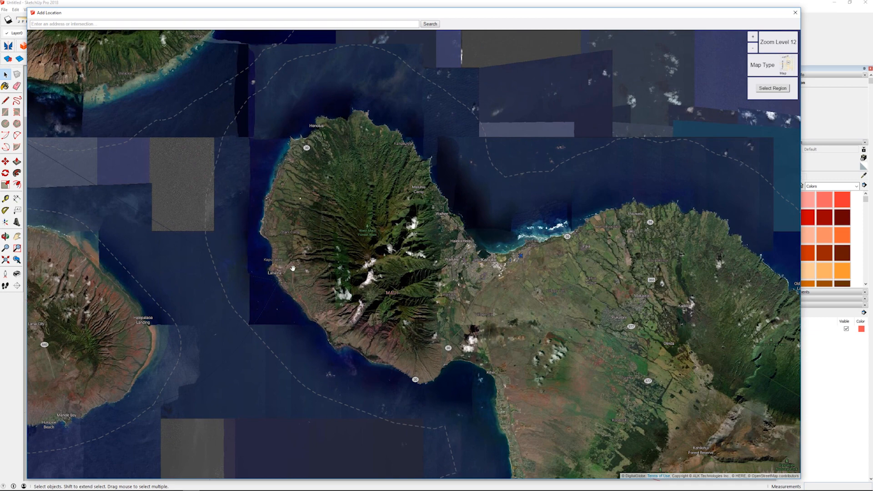
{"action": "scroll", "coordinate": [375, 260], "scroll_direction": "up", "scroll_amount": 1}
{"action": "scroll", "coordinate": [326, 252], "scroll_direction": "up", "scroll_amount": 1}
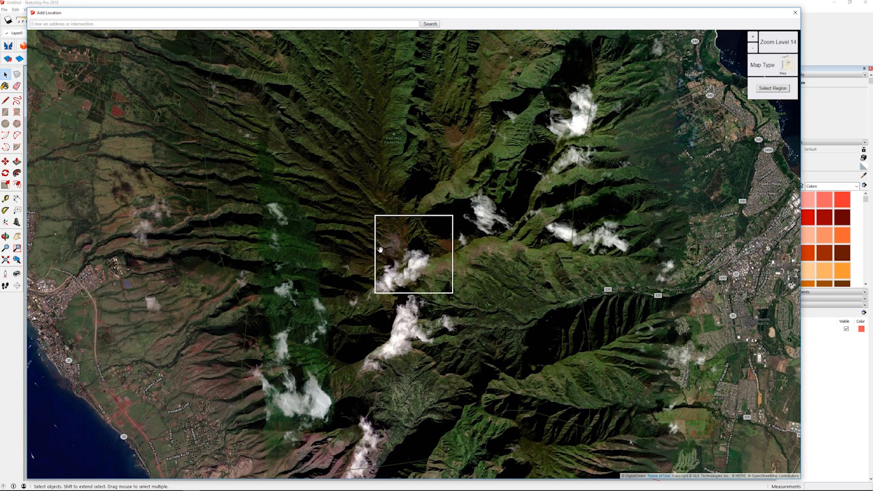
{"action": "left_click_drag", "start_coordinate": [306, 264], "coordinate": [380, 282]}
{"action": "left_click_drag", "start_coordinate": [301, 290], "coordinate": [387, 398]}
{"action": "left_click_drag", "start_coordinate": [289, 314], "coordinate": [214, 314]}
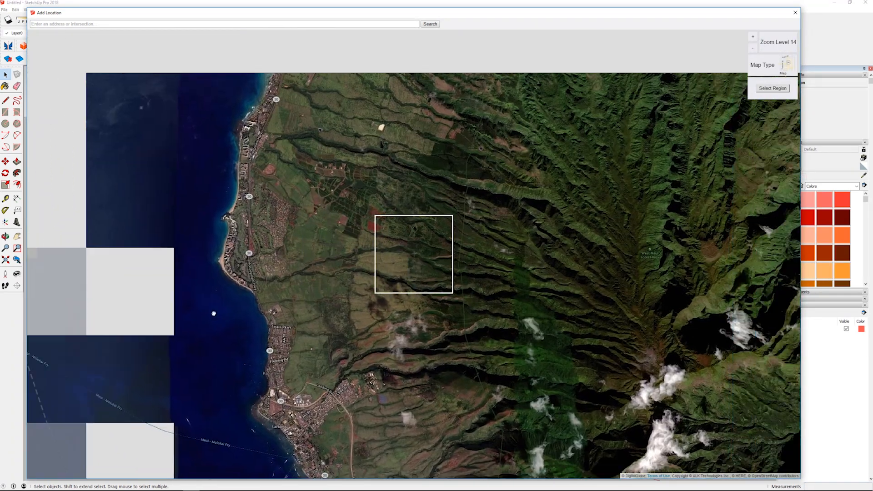
{"action": "scroll", "coordinate": [318, 252], "scroll_direction": "down", "scroll_amount": 2}
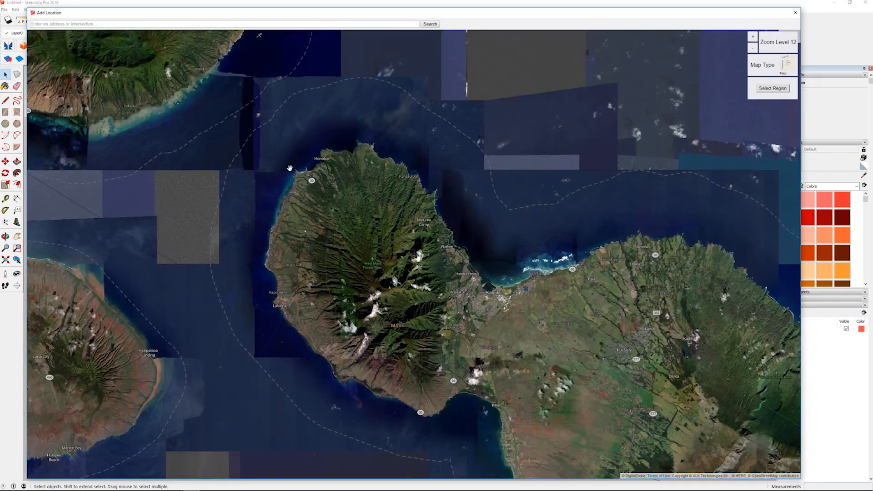
Step: Import the default square region at zoom level 14, centred on the mountain slopes between the western Maui coast and the central peaks
{"action": "left_click_drag", "start_coordinate": [359, 391], "coordinate": [359, 364]}
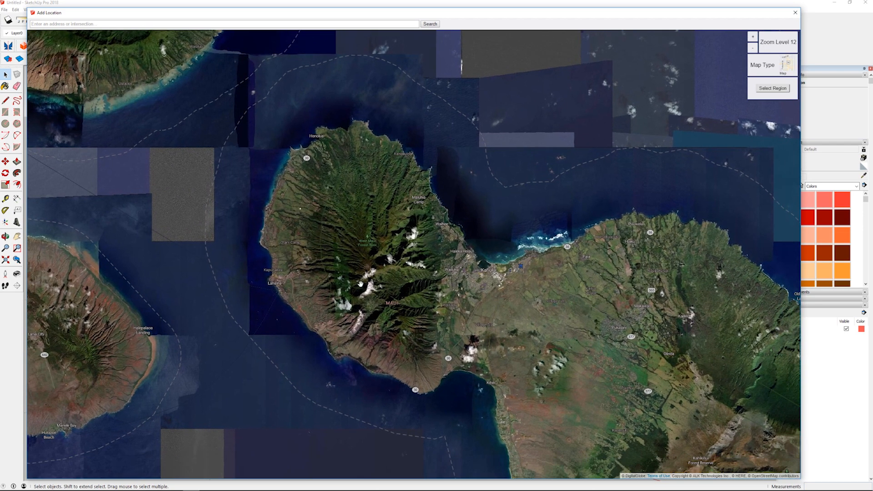
{"action": "scroll", "coordinate": [364, 270], "scroll_direction": "up", "scroll_amount": 1}
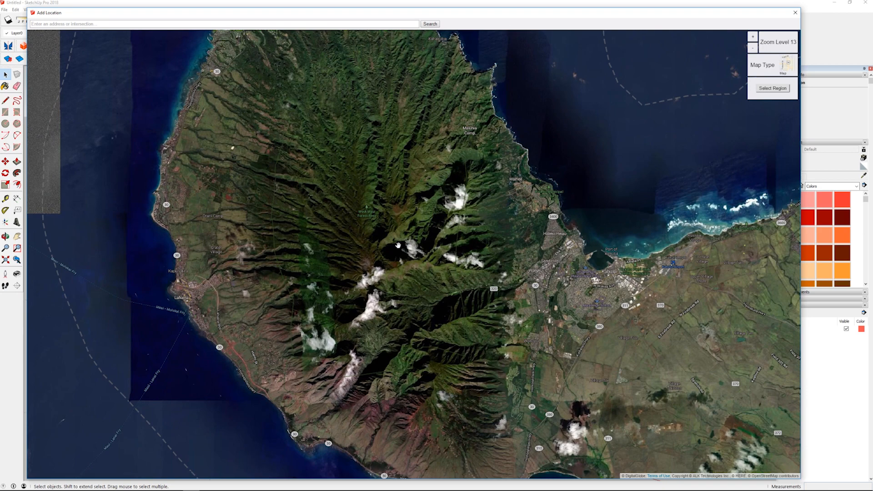
{"action": "left_click_drag", "start_coordinate": [424, 224], "coordinate": [447, 189]}
{"action": "scroll", "coordinate": [376, 254], "scroll_direction": "up", "scroll_amount": 1}
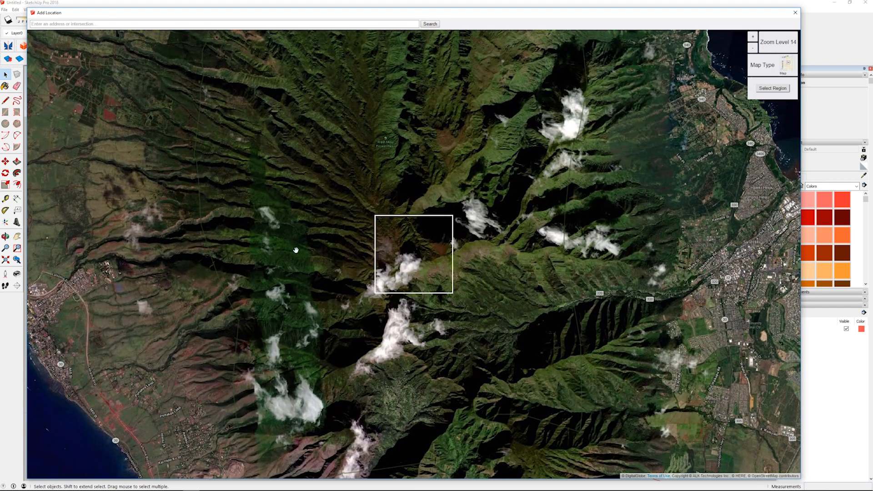
{"action": "left_click_drag", "start_coordinate": [299, 250], "coordinate": [438, 250]}
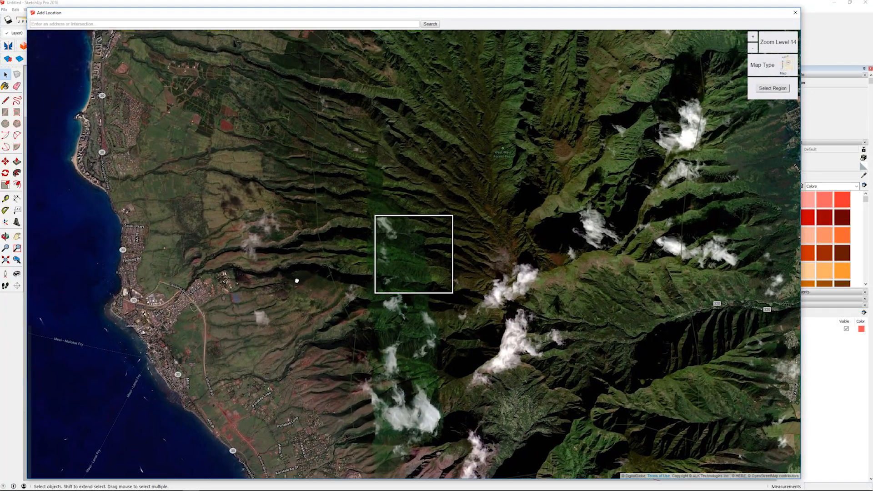
{"action": "mouse_move", "coordinate": [296, 279]}
{"action": "left_mouse_down"}
{"action": "mouse_move", "coordinate": [364, 302]}
{"action": "mouse_move", "coordinate": [189, 236]}
{"action": "mouse_move", "coordinate": [150, 259]}
{"action": "mouse_move", "coordinate": [191, 293]}
{"action": "mouse_move", "coordinate": [237, 298]}
{"action": "mouse_move", "coordinate": [272, 276]}
{"action": "mouse_move", "coordinate": [291, 291]}
{"action": "mouse_move", "coordinate": [292, 274]}
{"action": "mouse_move", "coordinate": [301, 287]}
{"action": "left_mouse_up"}
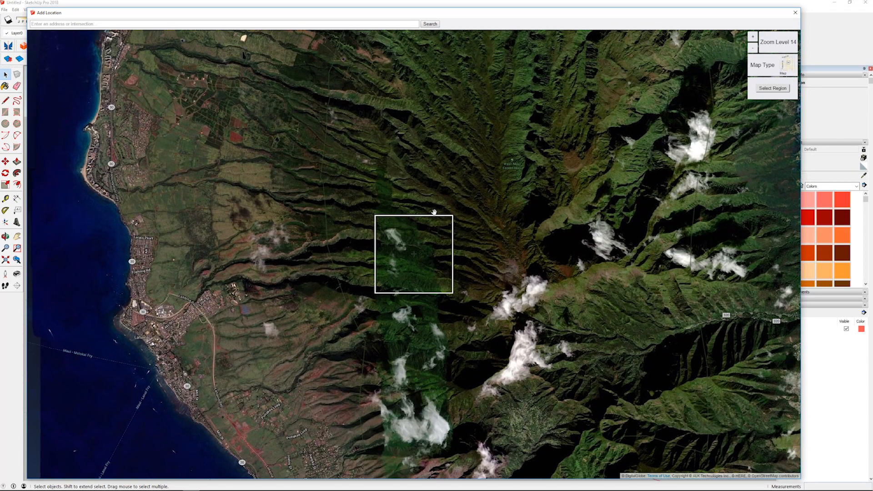
{"action": "left_click_drag", "start_coordinate": [424, 268], "coordinate": [440, 248]}
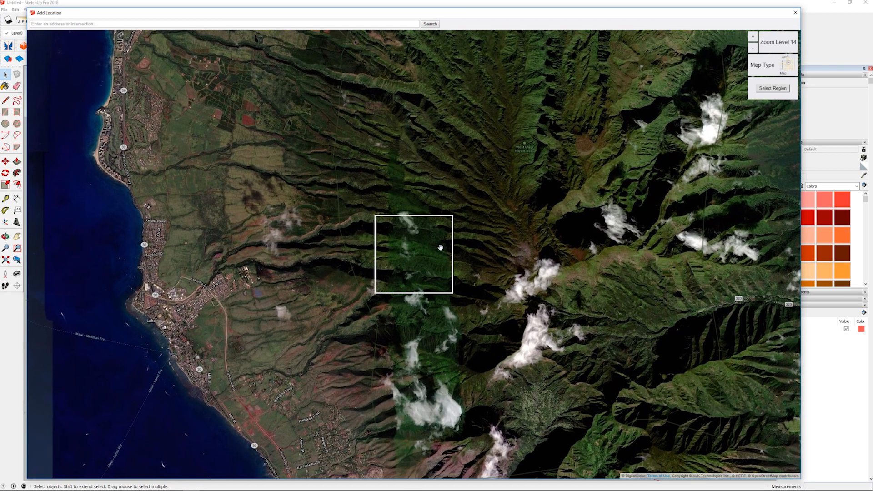
{"action": "left_click", "coordinate": [773, 88]}
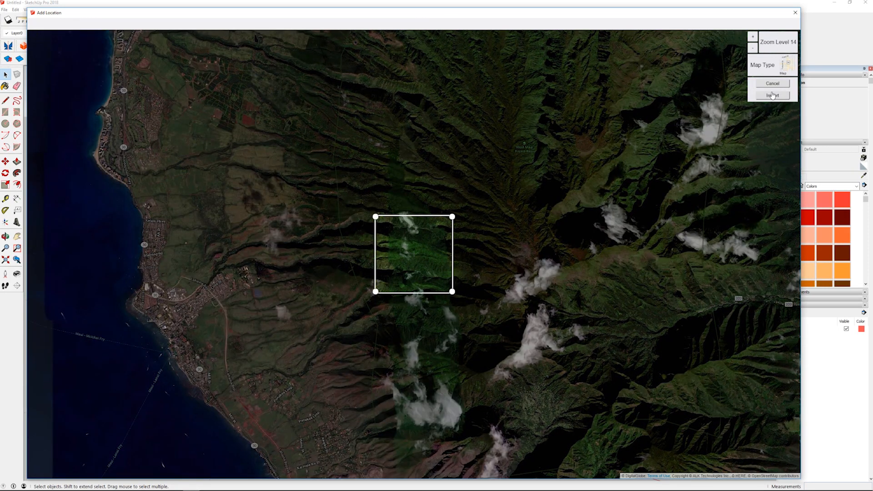
{"action": "left_click", "coordinate": [772, 96]}
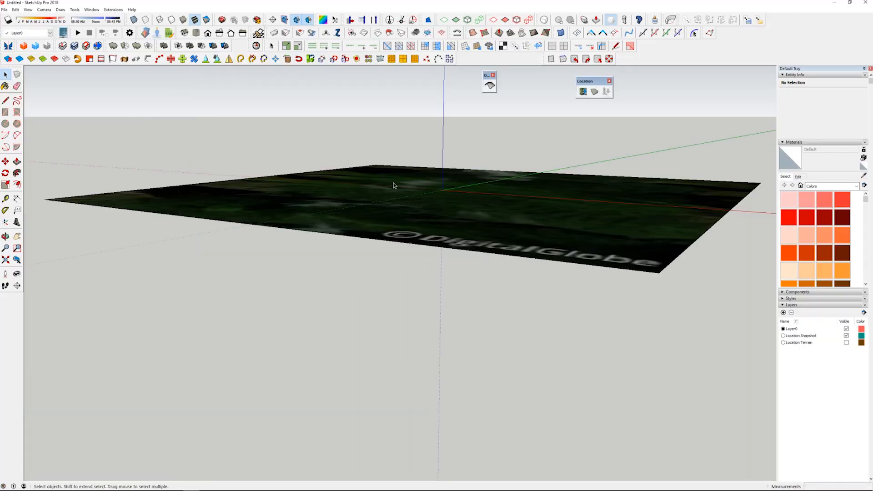
Step: Show the Location Terrain layer, hide the Location Snapshot layer and select the imported 3D terrain group
{"action": "middle_click_drag", "start_coordinate": [394, 185], "coordinate": [569, 275]}
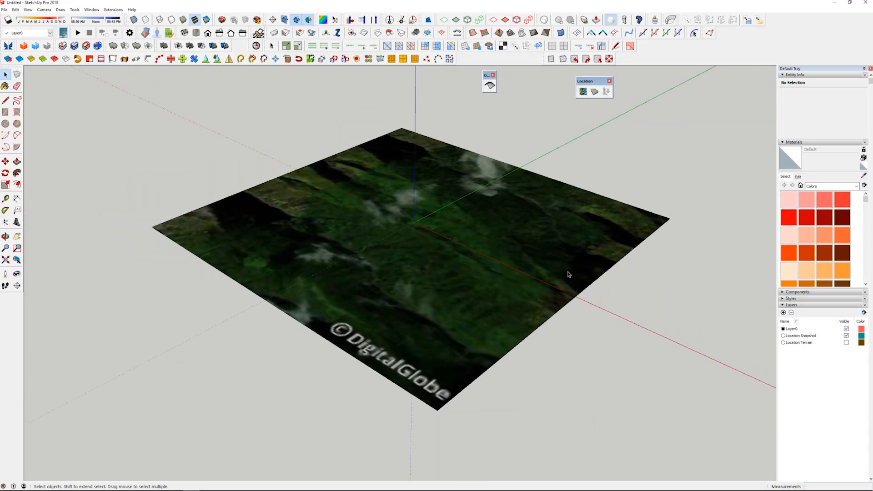
{"action": "left_click", "coordinate": [846, 342]}
{"action": "left_click", "coordinate": [846, 336]}
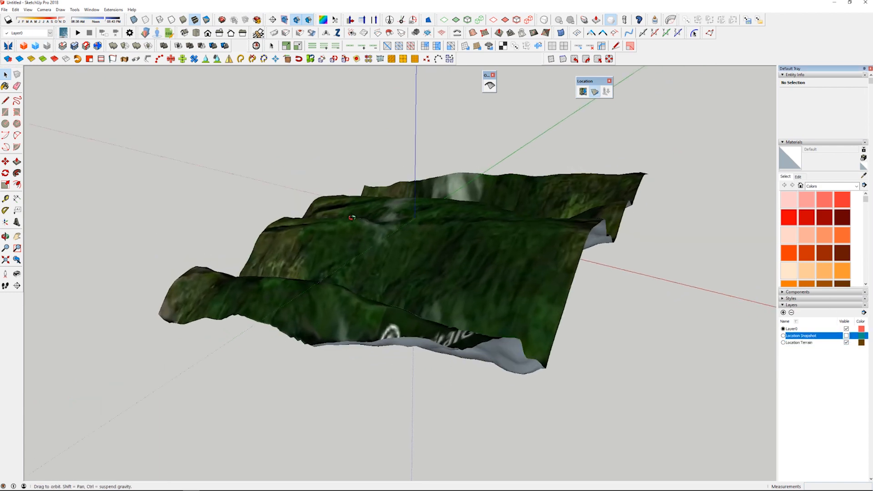
{"action": "middle_click_drag", "start_coordinate": [500, 273], "coordinate": [374, 261]}
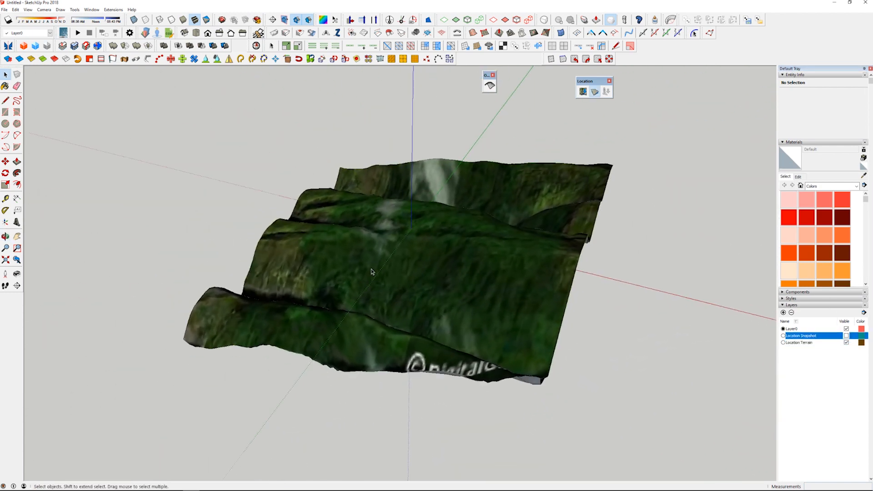
{"action": "scroll", "coordinate": [373, 261], "scroll_direction": "down", "scroll_amount": 4}
{"action": "left_click", "coordinate": [387, 232]}
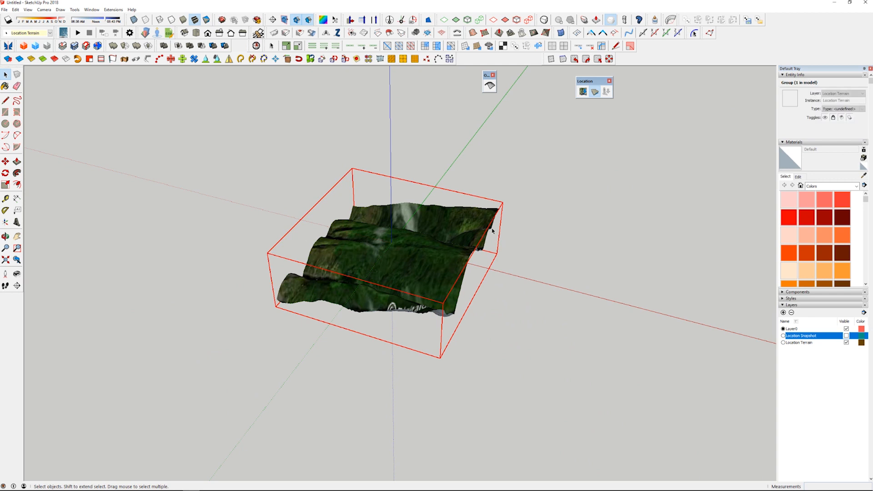
{"action": "middle_click_drag", "start_coordinate": [323, 214], "coordinate": [368, 227]}
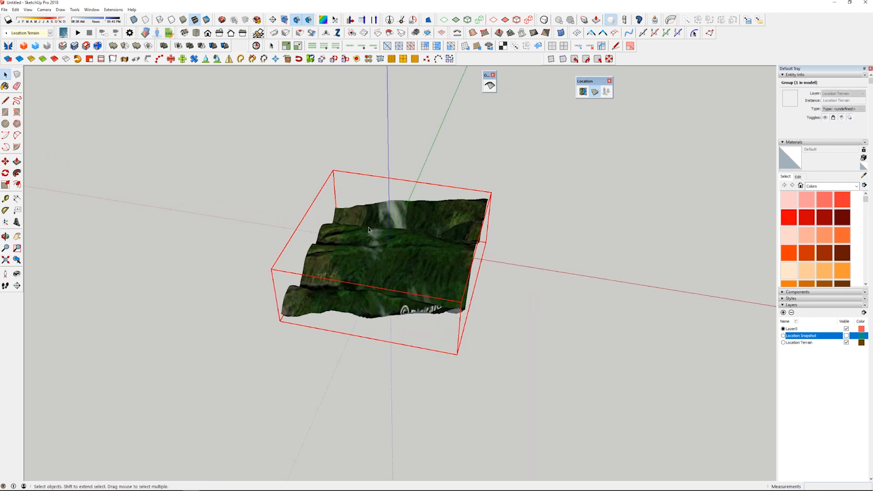
Step: Open the Oob Terrain plugin and arrange its enlarged window clear of the imported terrain
{"action": "left_click", "coordinate": [489, 85]}
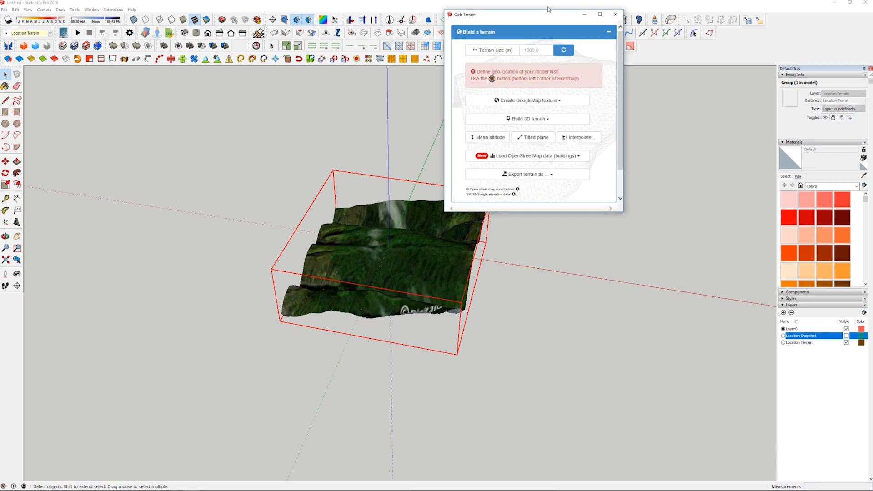
{"action": "left_click_drag", "start_coordinate": [545, 19], "coordinate": [133, 44]}
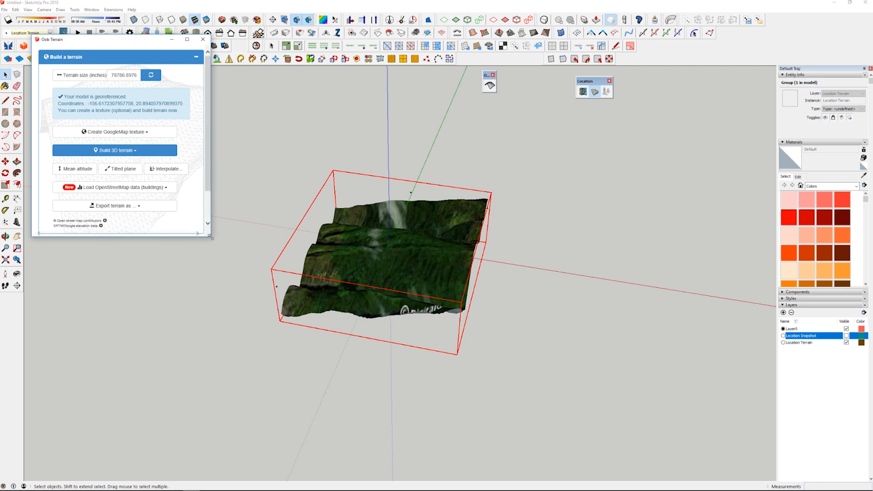
{"action": "left_click_drag", "start_coordinate": [210, 237], "coordinate": [236, 375]}
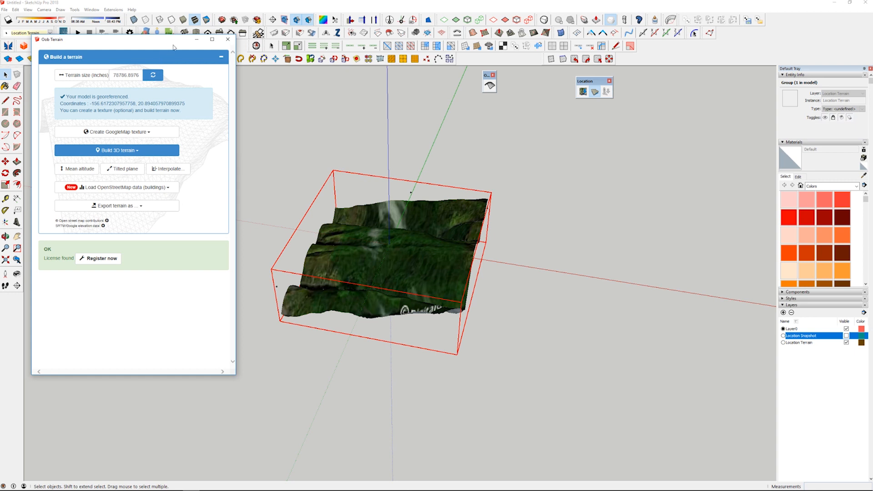
{"action": "left_click_drag", "start_coordinate": [172, 45], "coordinate": [159, 35]}
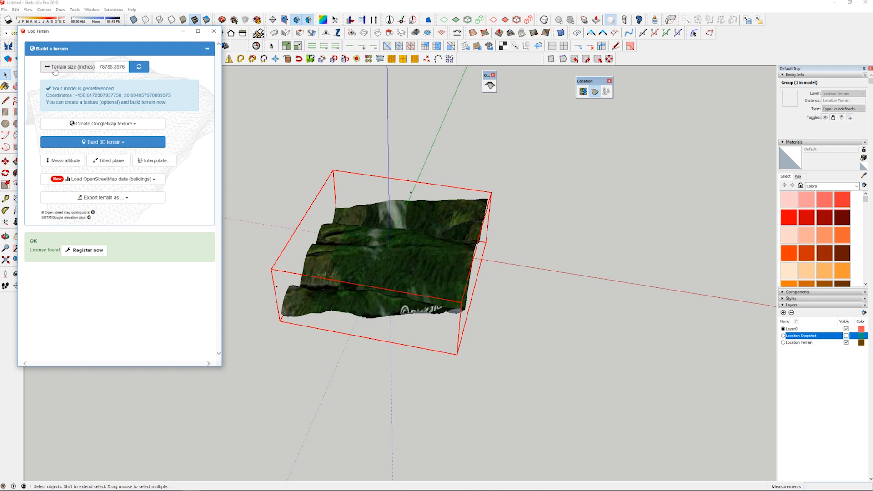
{"action": "left_click_drag", "start_coordinate": [97, 67], "coordinate": [127, 71]}
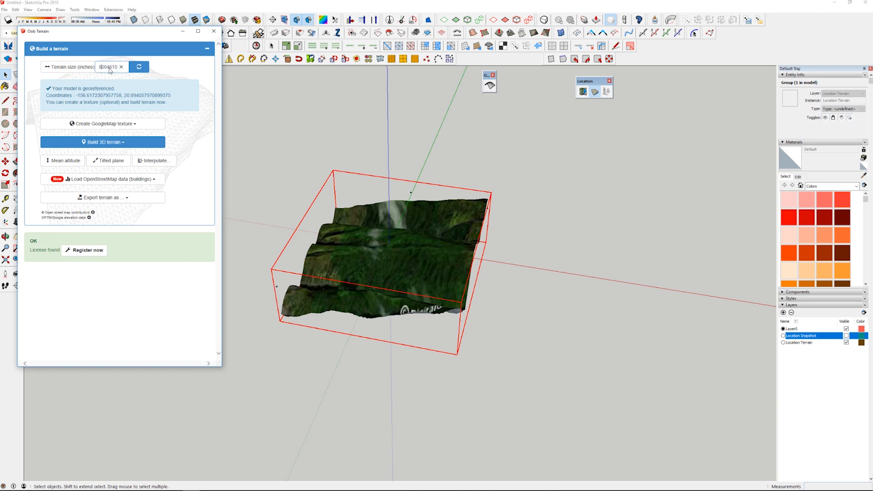
{"action": "left_click_drag", "start_coordinate": [109, 67], "coordinate": [85, 68]}
{"action": "left_click", "coordinate": [109, 67]}
{"action": "left_click", "coordinate": [106, 66]}
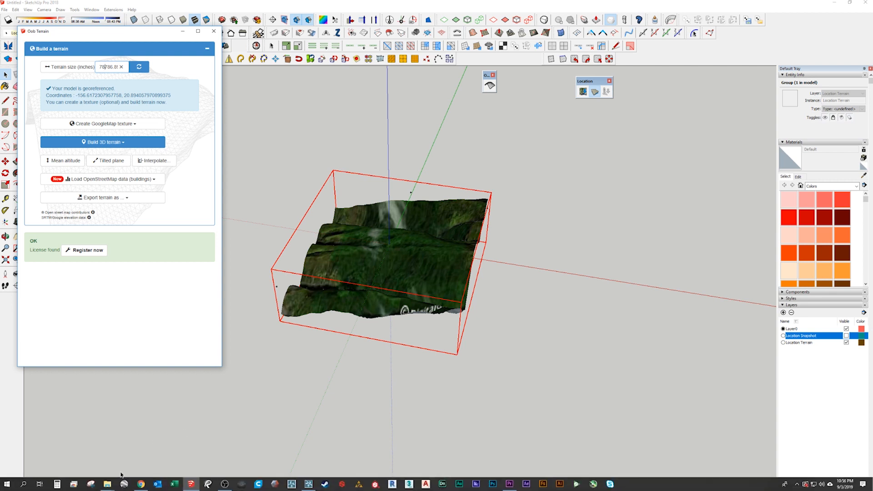
{"action": "left_click", "coordinate": [123, 481]}
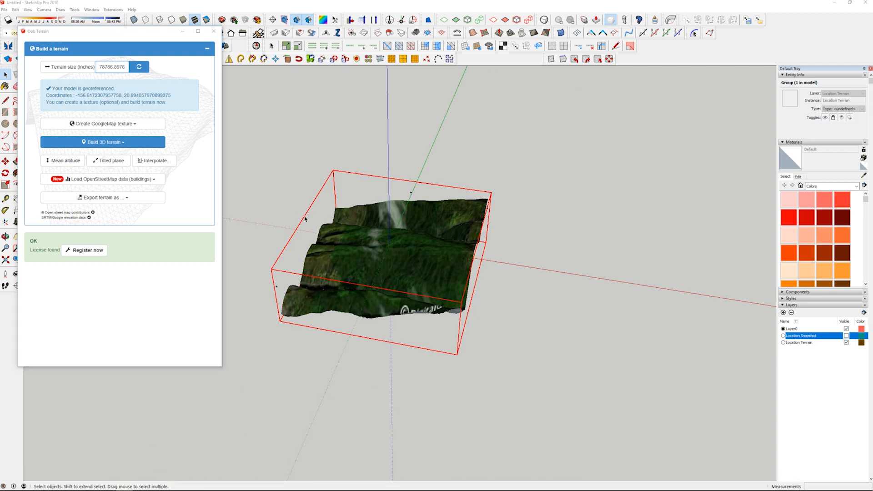
{"action": "left_click", "coordinate": [110, 68]}
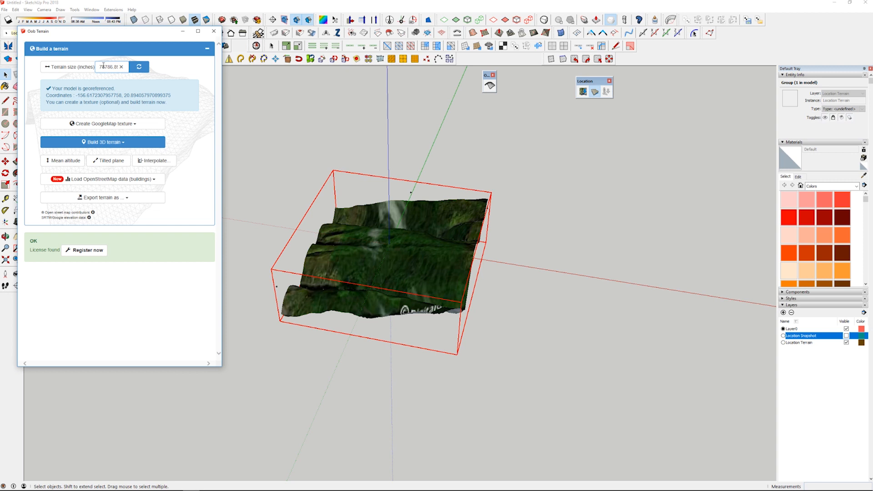
{"action": "left_click", "coordinate": [192, 75]}
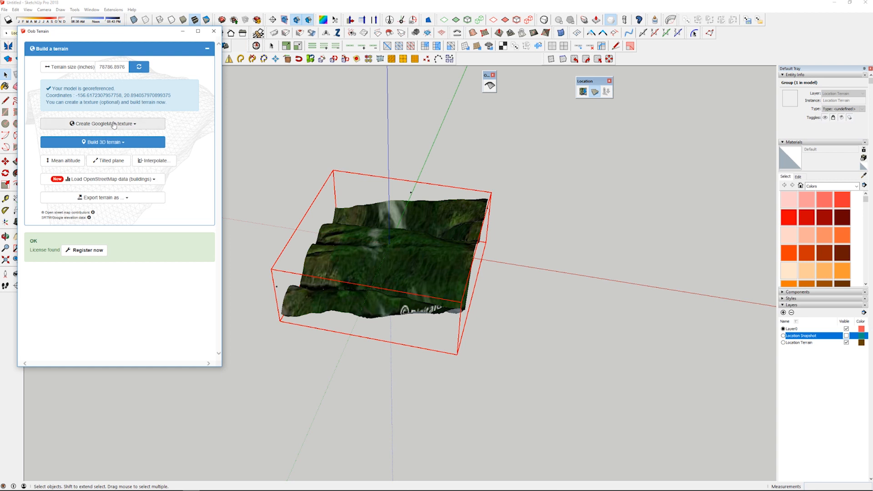
Step: Create a satellite view GoogleMap texture and build the 3D terrain from High resolution Google Data (beta)
{"action": "left_click", "coordinate": [156, 127]}
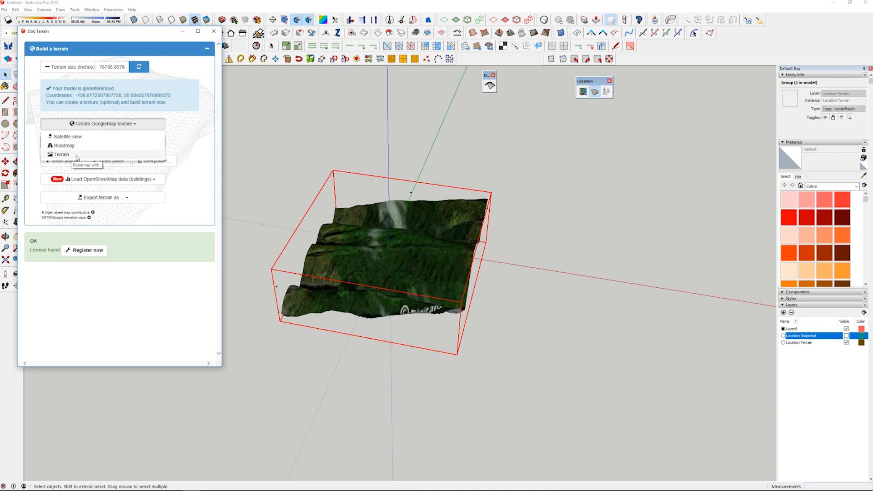
{"action": "left_click", "coordinate": [63, 137]}
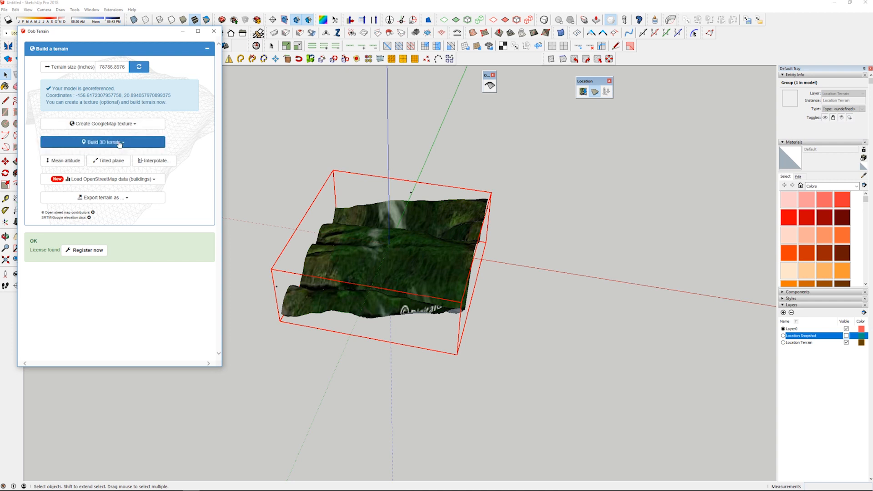
{"action": "left_click", "coordinate": [120, 144]}
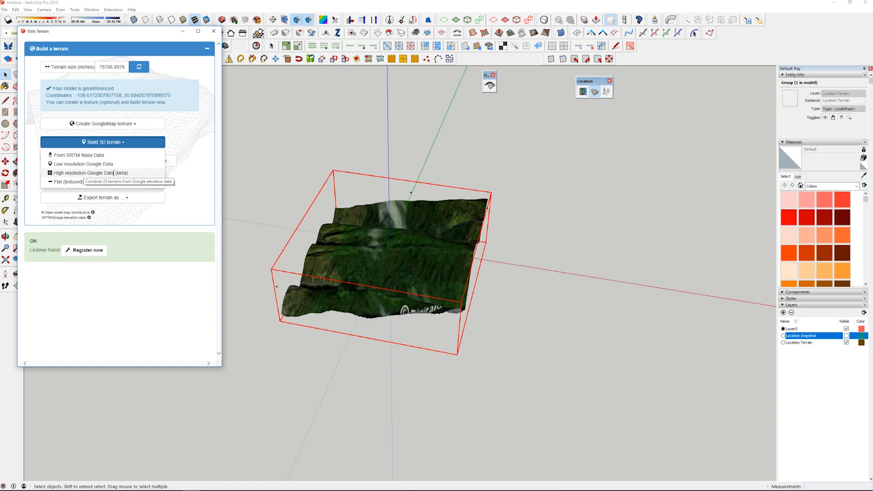
{"action": "left_click", "coordinate": [140, 175]}
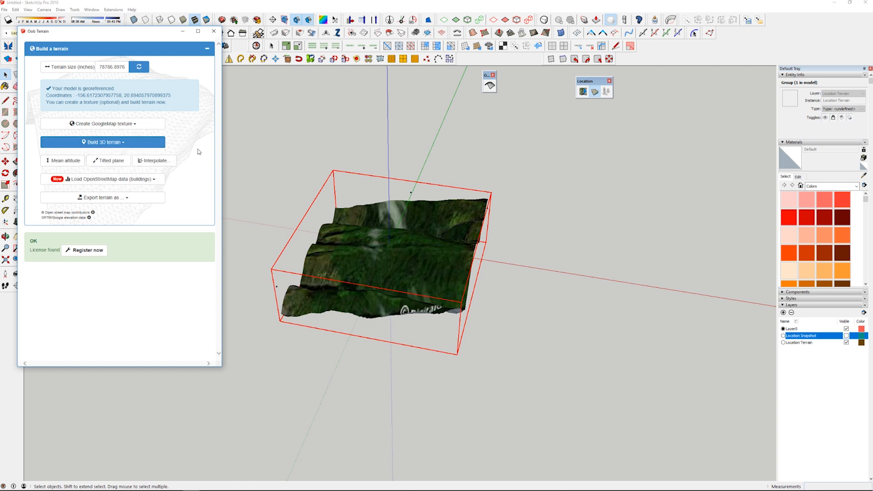
Step: Examine the first Oob Terrain tiles as they build over and around the imported location terrain
{"action": "scroll", "coordinate": [398, 278], "scroll_direction": "down", "scroll_amount": 1}
{"action": "scroll", "coordinate": [390, 255], "scroll_direction": "up", "scroll_amount": 6}
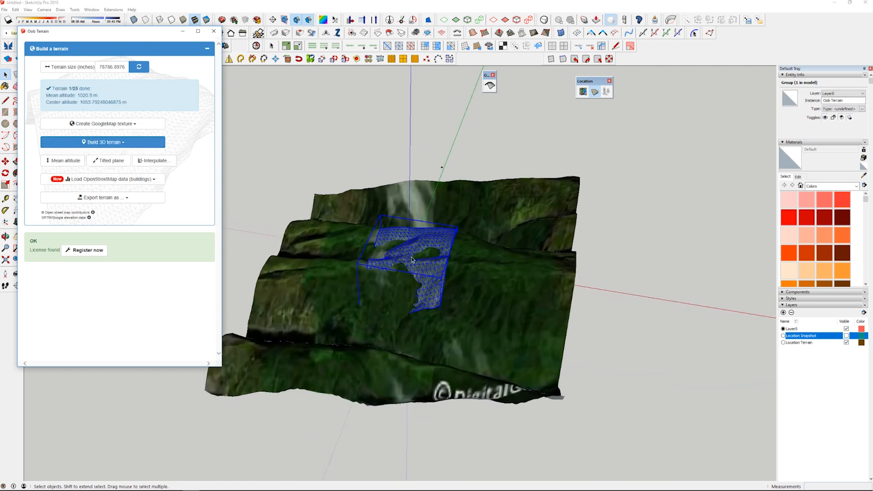
{"action": "scroll", "coordinate": [401, 255], "scroll_direction": "down", "scroll_amount": 3}
{"action": "middle_click_drag", "start_coordinate": [369, 251], "coordinate": [414, 283]}
{"action": "scroll", "coordinate": [392, 268], "scroll_direction": "down", "scroll_amount": 2}
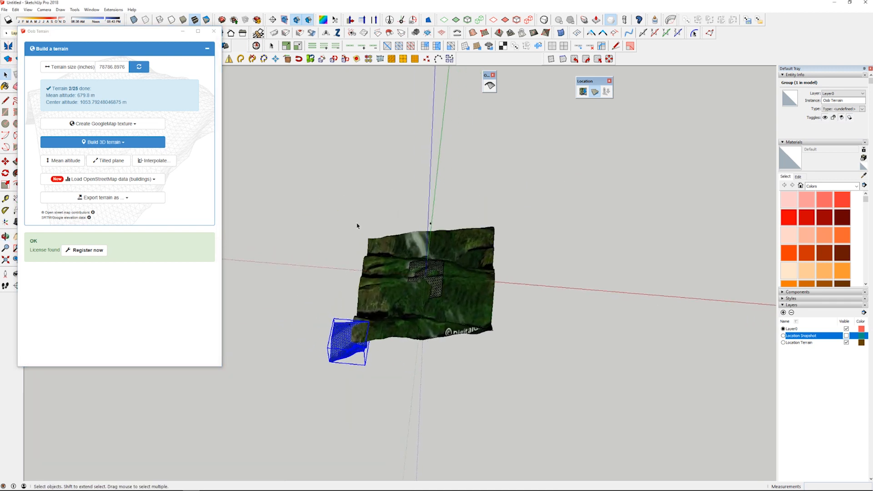
{"action": "middle_click_drag", "start_coordinate": [359, 222], "coordinate": [372, 287]}
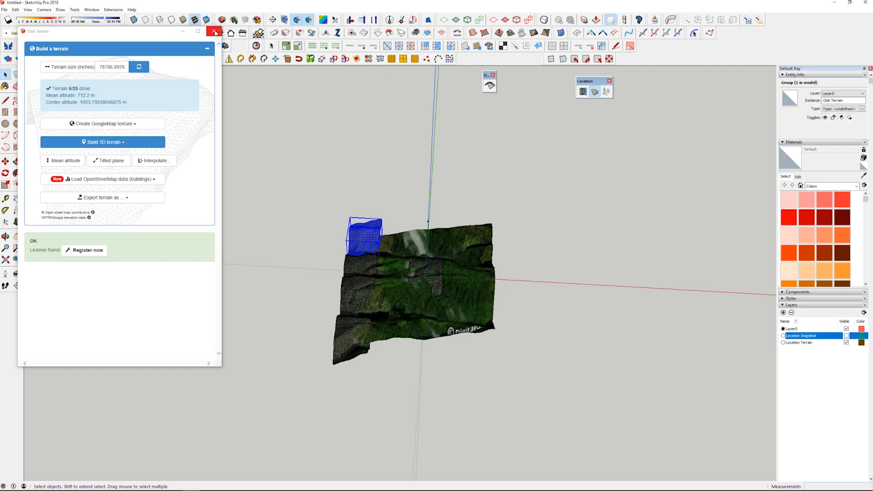
{"action": "left_click_drag", "start_coordinate": [99, 68], "coordinate": [109, 69]}
{"action": "left_click", "coordinate": [109, 69]}
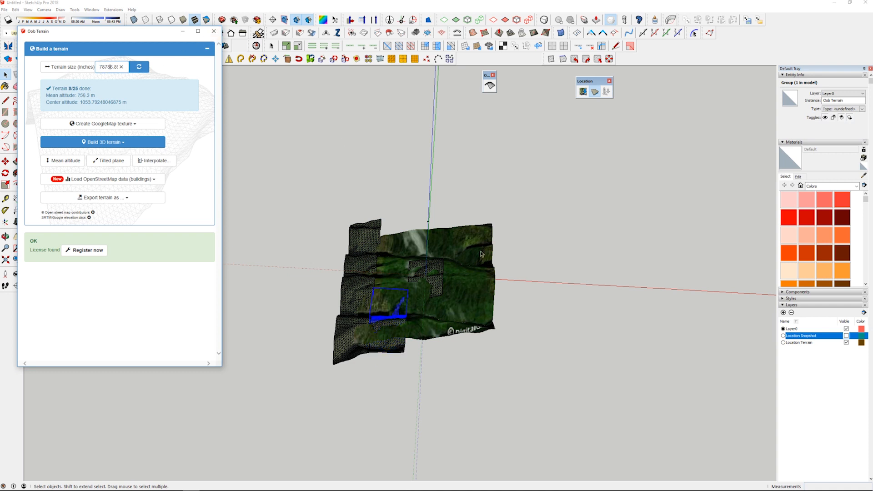
Step: Compare the Oob Terrain mesh detail with the smoother location terrain up close and from an overall viewpoint
{"action": "scroll", "coordinate": [412, 299], "scroll_direction": "up", "scroll_amount": 2}
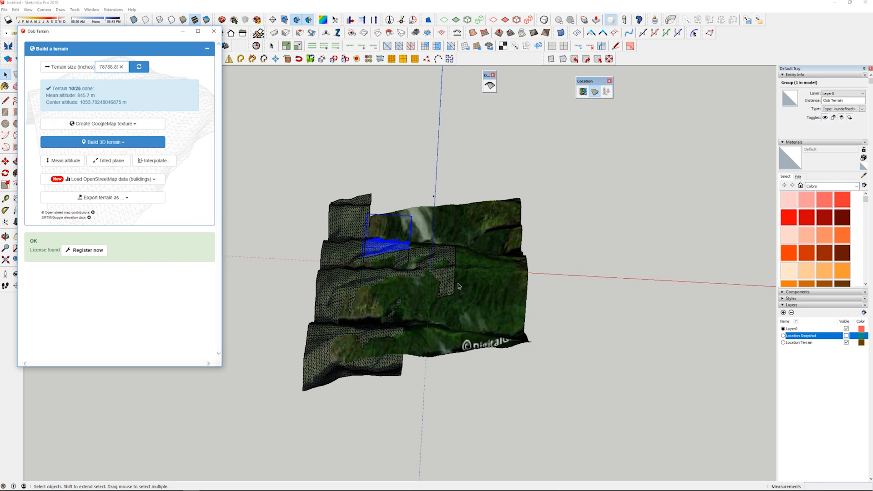
{"action": "scroll", "coordinate": [390, 326], "scroll_direction": "up", "scroll_amount": 6}
{"action": "scroll", "coordinate": [390, 326], "scroll_direction": "down", "scroll_amount": 6}
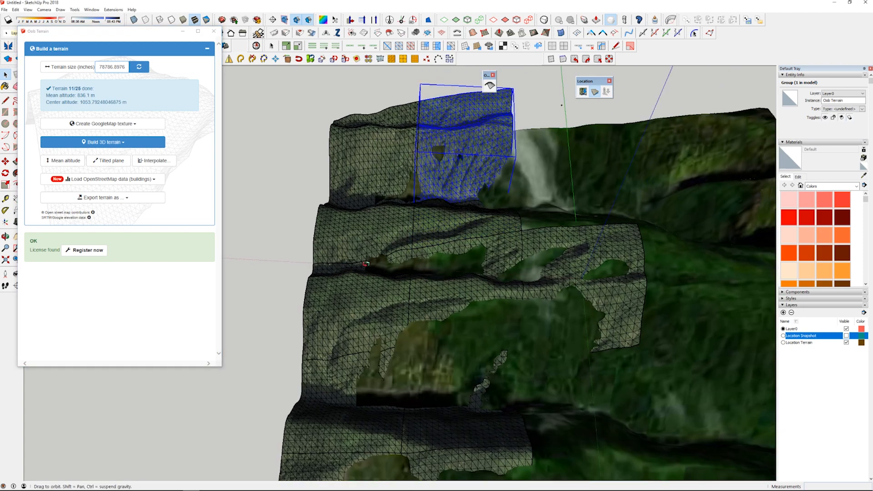
{"action": "scroll", "coordinate": [324, 259], "scroll_direction": "up", "scroll_amount": 8}
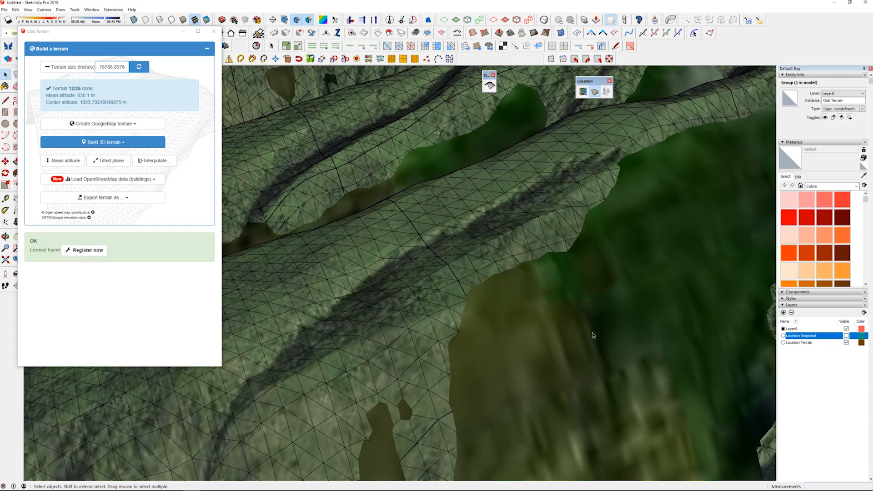
{"action": "scroll", "coordinate": [421, 240], "scroll_direction": "up", "scroll_amount": 5}
{"action": "scroll", "coordinate": [556, 310], "scroll_direction": "down", "scroll_amount": 6}
{"action": "scroll", "coordinate": [388, 330], "scroll_direction": "down", "scroll_amount": 10}
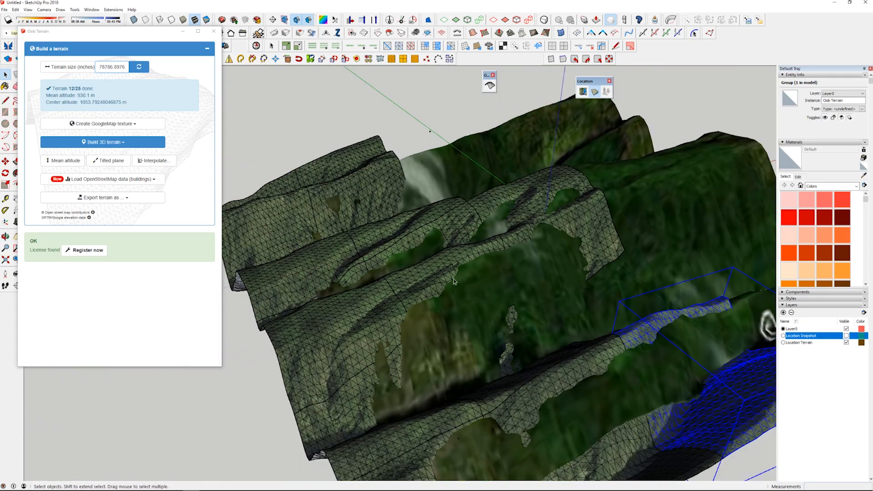
{"action": "middle_click_drag", "start_coordinate": [386, 315], "coordinate": [356, 369]}
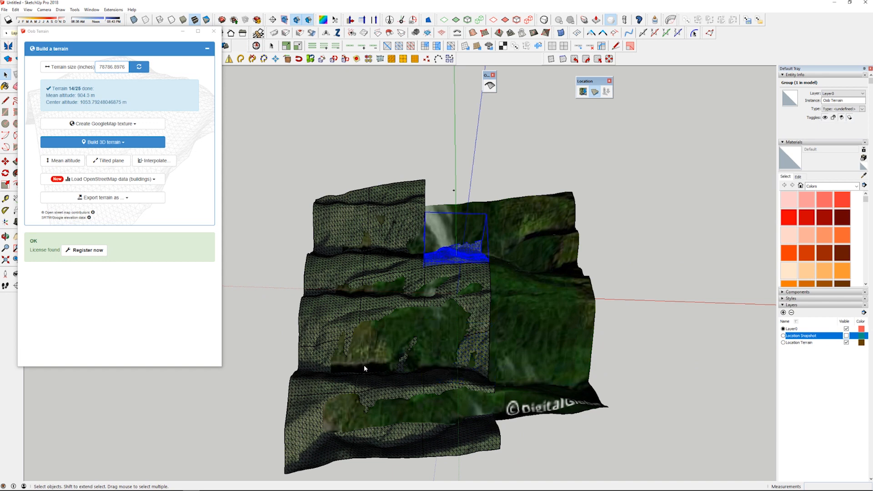
Step: Hide the Location Terrain layer so only the Oob Terrain tiles show, and view them from around while they finish building
{"action": "middle_click_drag", "start_coordinate": [453, 313], "coordinate": [389, 281]}
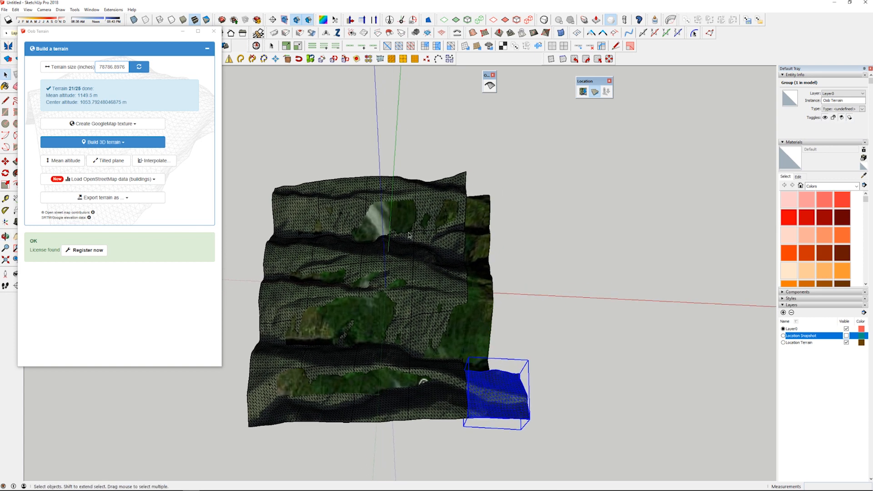
{"action": "middle_click_drag", "start_coordinate": [408, 236], "coordinate": [427, 260]}
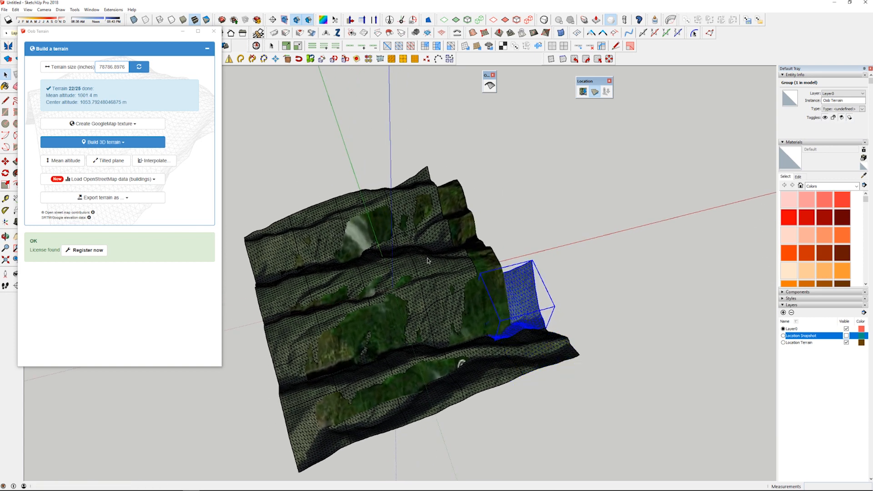
{"action": "left_click", "coordinate": [846, 344]}
{"action": "middle_click_drag", "start_coordinate": [605, 337], "coordinate": [308, 230]}
{"action": "scroll", "coordinate": [439, 302], "scroll_direction": "up", "scroll_amount": 5}
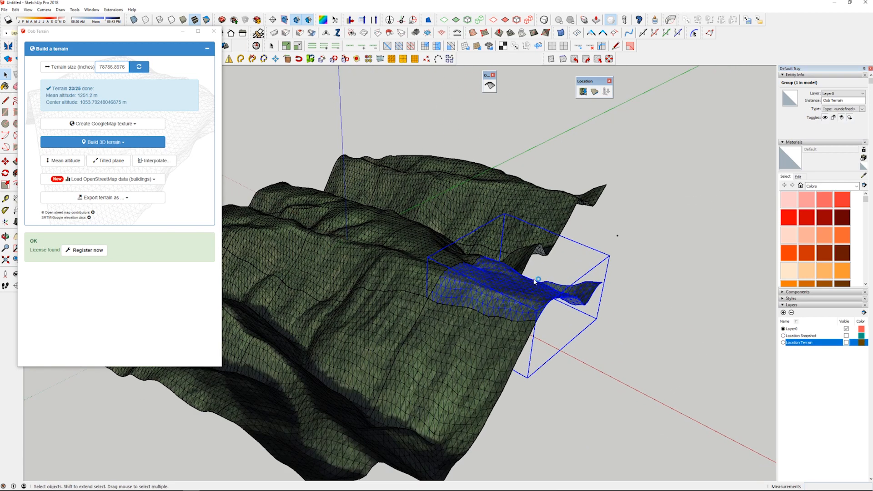
{"action": "middle_click_drag", "start_coordinate": [533, 282], "coordinate": [453, 260]}
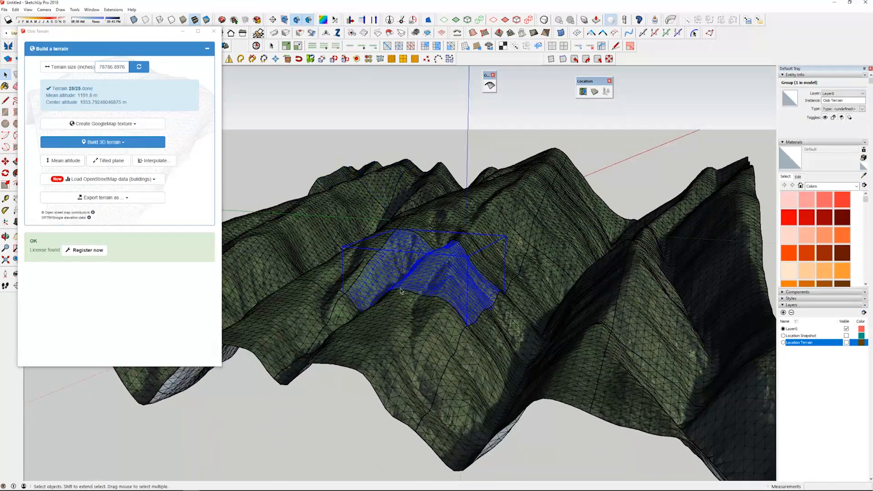
Step: Open one terrain tile group at the near edge and select all of its mesh geometry for inspection
{"action": "middle_click_drag", "start_coordinate": [403, 291], "coordinate": [418, 329]}
{"action": "scroll", "coordinate": [394, 367], "scroll_direction": "up", "scroll_amount": 2}
{"action": "double_click", "coordinate": [420, 333]}
{"action": "triple_click", "coordinate": [421, 333]}
{"action": "scroll", "coordinate": [420, 333], "scroll_direction": "down", "scroll_amount": 1}
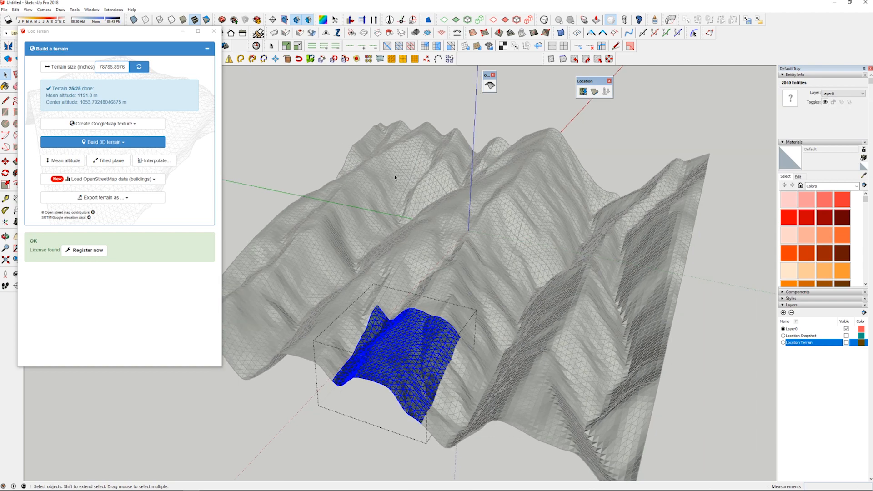
Step: Leave the tile group, select all the Oob Terrain tiles and soften and smooth their edges
{"action": "left_click", "coordinate": [432, 105]}
{"action": "scroll", "coordinate": [432, 105], "scroll_direction": "down", "scroll_amount": 3}
{"action": "left_click_drag", "start_coordinate": [567, 345], "coordinate": [316, 135]}
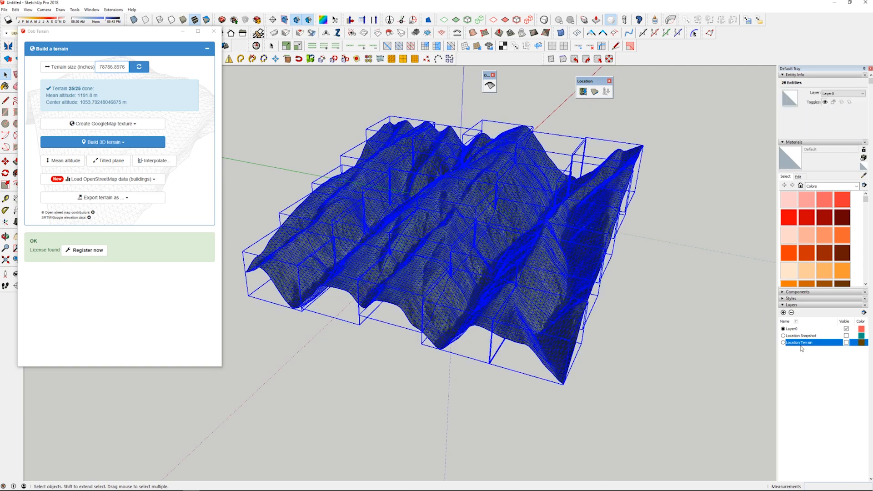
{"action": "right_click", "coordinate": [584, 258]}
{"action": "left_click", "coordinate": [628, 360]}
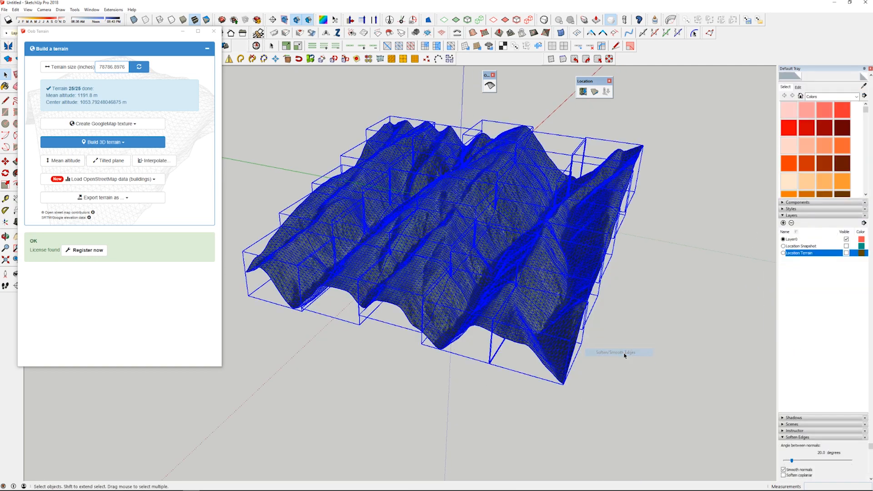
{"action": "left_click", "coordinate": [667, 168]}
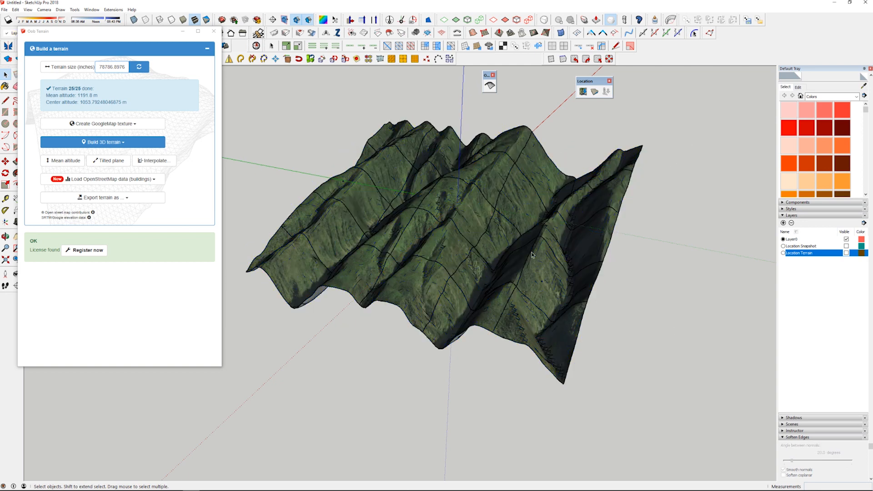
Step: Examine the smoothed, textured terrain from low and raised viewpoints, both close up and overall
{"action": "middle_click_drag", "start_coordinate": [515, 247], "coordinate": [489, 156]}
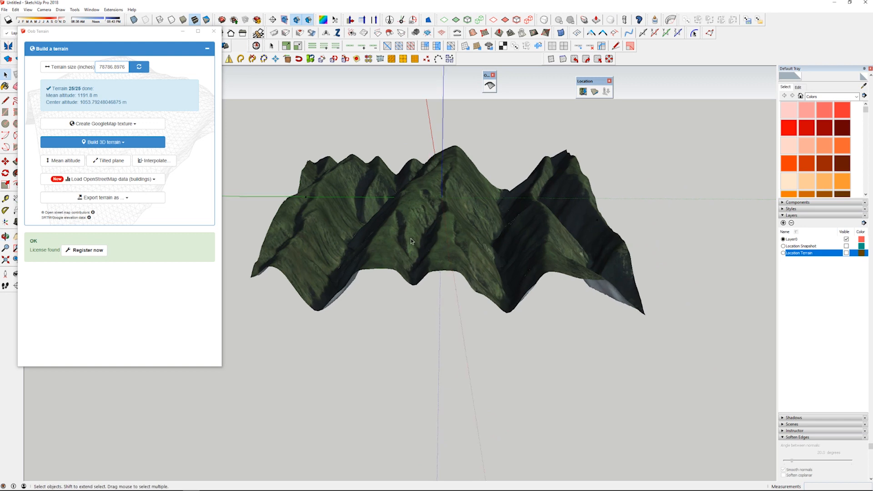
{"action": "scroll", "coordinate": [426, 226], "scroll_direction": "up", "scroll_amount": 5}
{"action": "middle_click_drag", "start_coordinate": [439, 219], "coordinate": [376, 229]}
{"action": "scroll", "coordinate": [359, 295], "scroll_direction": "down", "scroll_amount": 4}
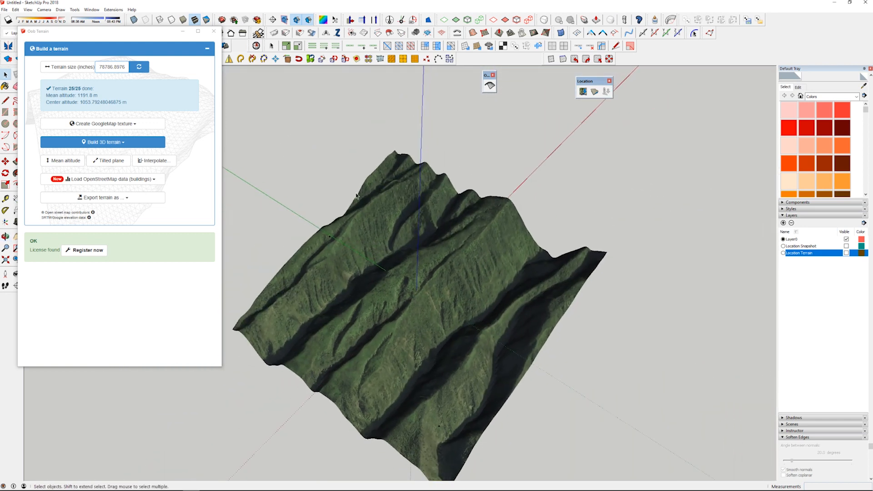
{"action": "scroll", "coordinate": [440, 310], "scroll_direction": "up", "scroll_amount": 10}
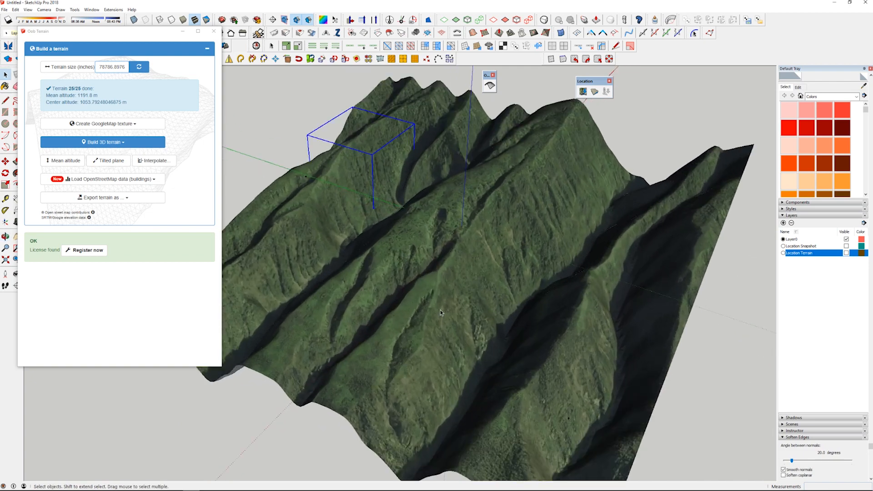
Step: Turn on hidden geometry and examine the softened terrain's underlying mesh along the ridges and across all the tiles
{"action": "key", "text": "alt+h"}
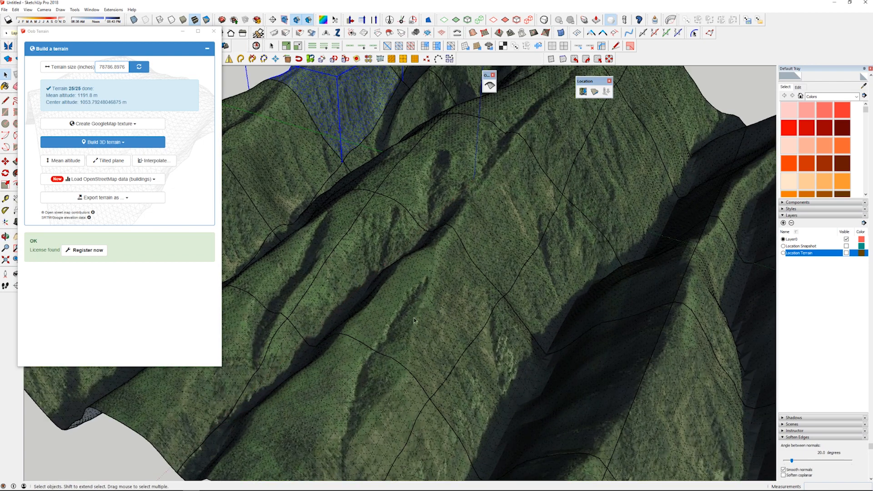
{"action": "middle_click_drag", "start_coordinate": [414, 317], "coordinate": [625, 248], "text": "shift"}
{"action": "scroll", "coordinate": [446, 286], "scroll_direction": "up", "scroll_amount": 5}
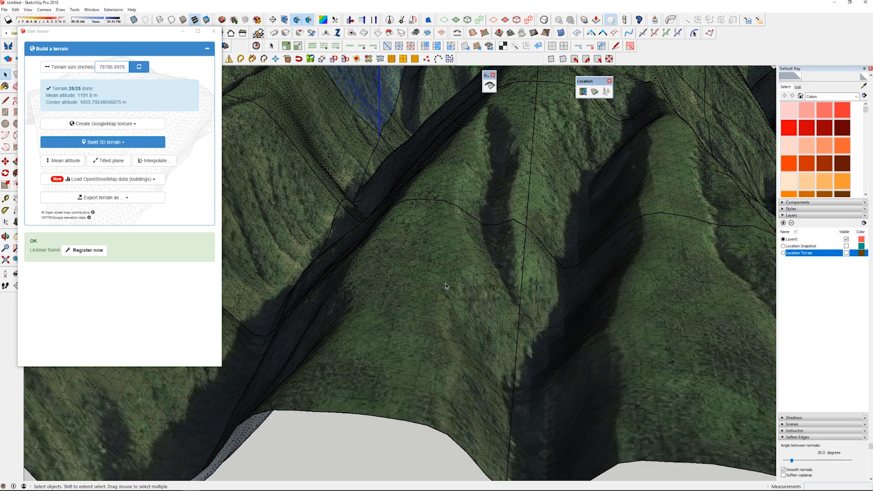
{"action": "scroll", "coordinate": [390, 334], "scroll_direction": "down", "scroll_amount": 10}
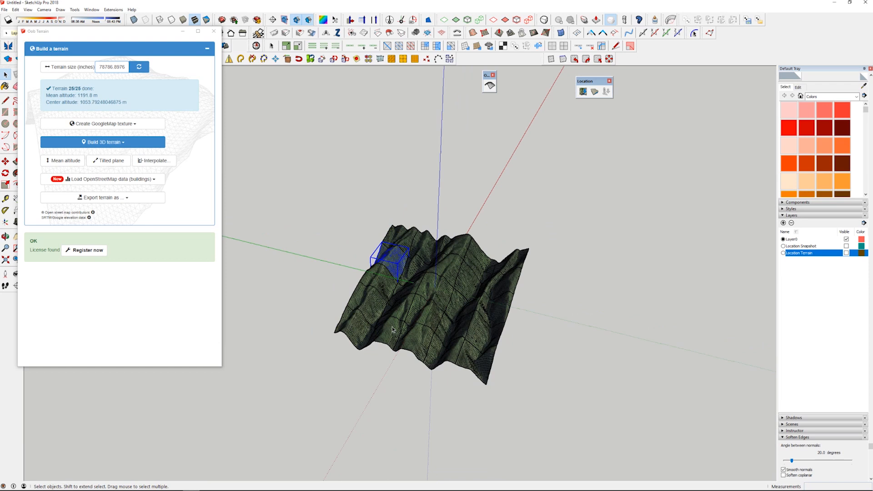
{"action": "middle_click_drag", "start_coordinate": [393, 329], "coordinate": [363, 305], "text": "shift"}
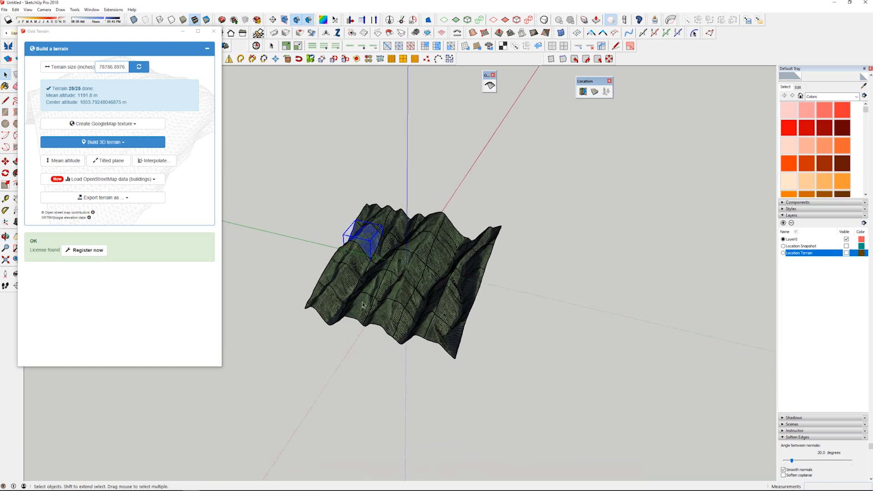
{"action": "scroll", "coordinate": [422, 265], "scroll_direction": "up", "scroll_amount": 10}
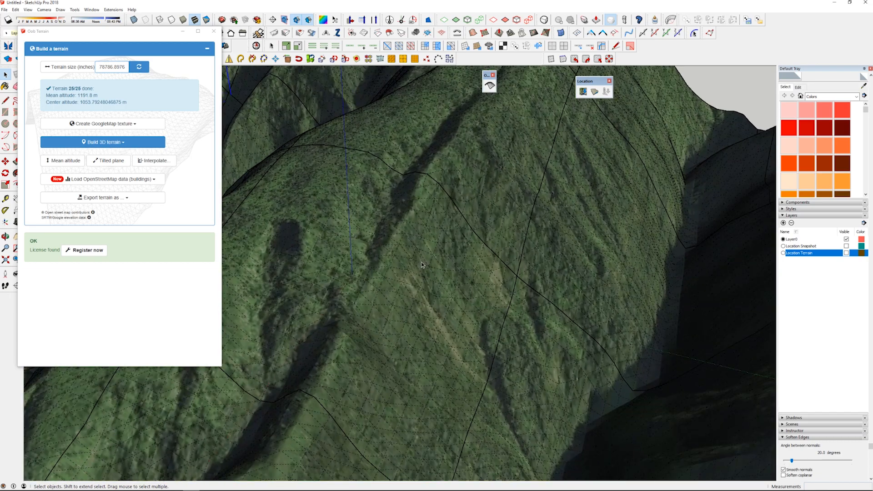
{"action": "middle_click_drag", "start_coordinate": [422, 264], "coordinate": [431, 243]}
{"action": "scroll", "coordinate": [431, 243], "scroll_direction": "down", "scroll_amount": 10}
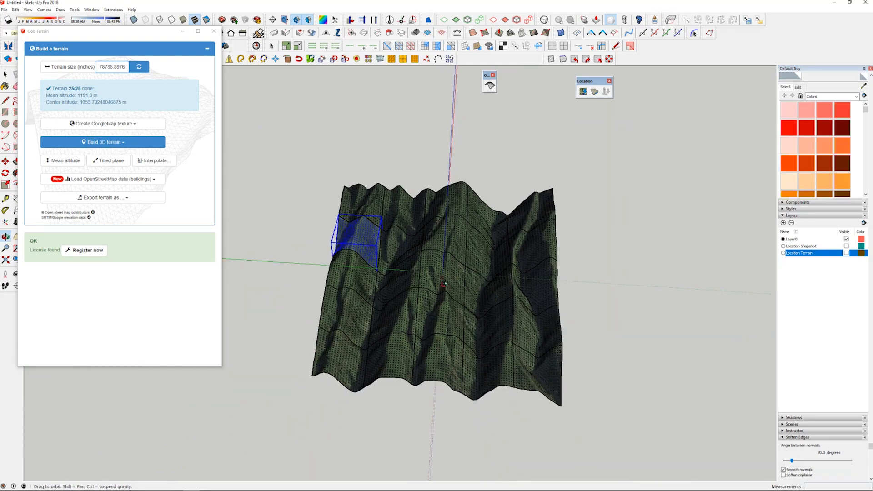
{"action": "middle_click_drag", "start_coordinate": [444, 284], "coordinate": [463, 261]}
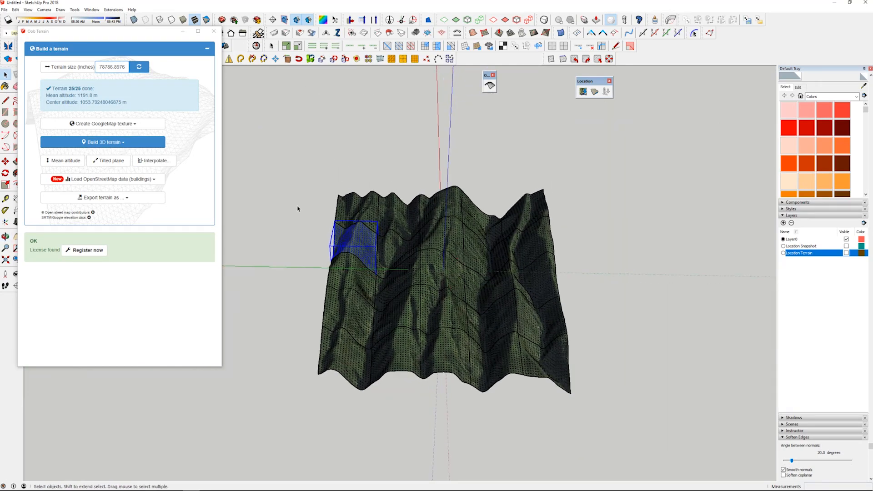
{"action": "left_click", "coordinate": [279, 343]}
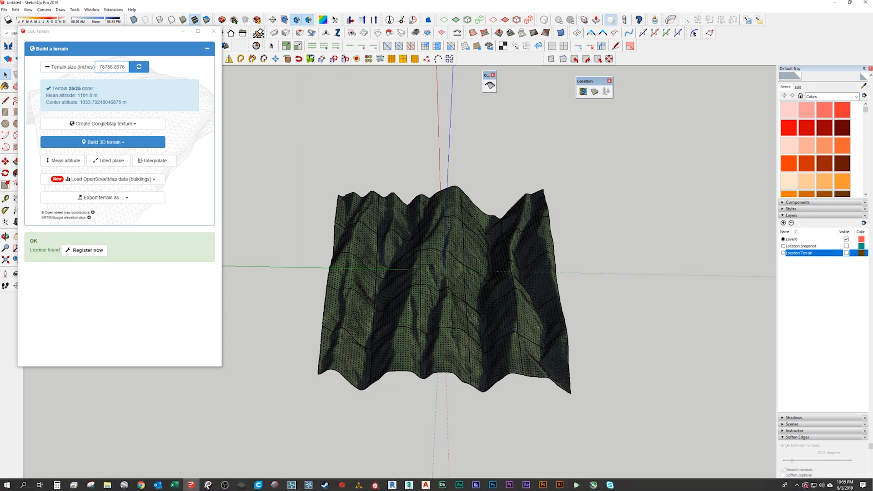
Step: Switch to Google Earth Pro and bring the West Maui mountains into view
{"action": "mouse_move", "coordinate": [106, 489]}
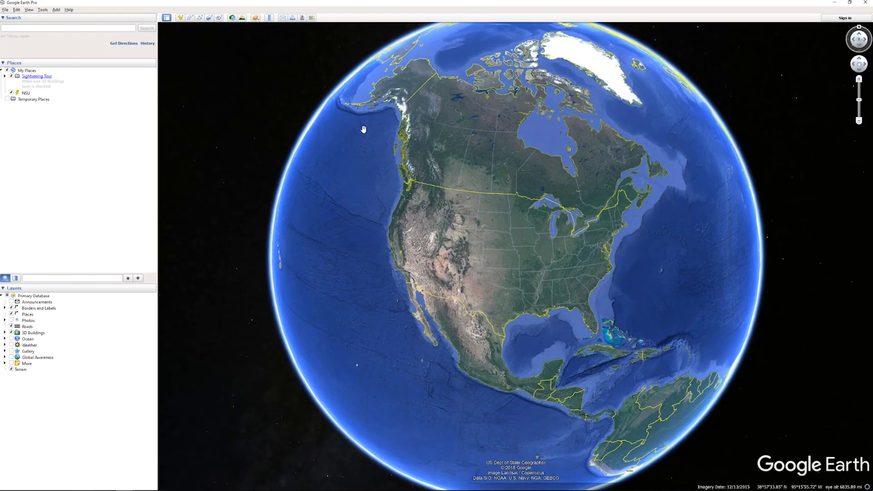
{"action": "left_click_drag", "start_coordinate": [469, 282], "coordinate": [542, 298]}
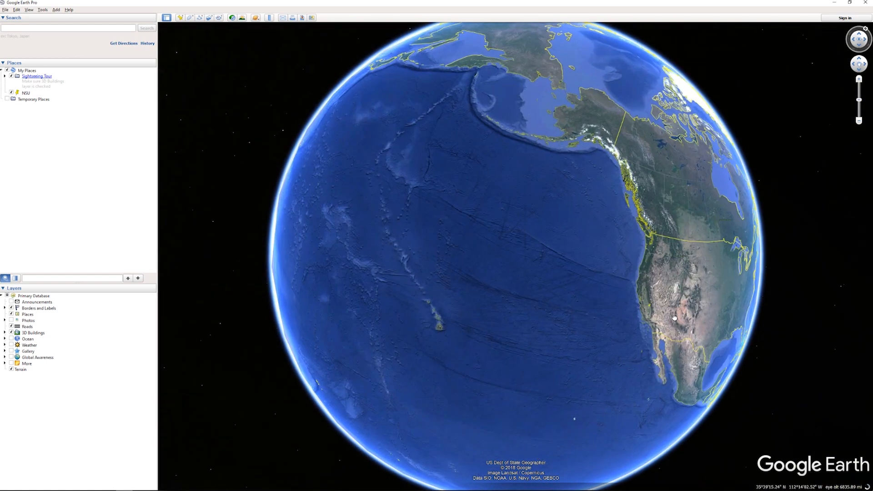
{"action": "scroll", "coordinate": [487, 237], "scroll_direction": "up", "scroll_amount": 5}
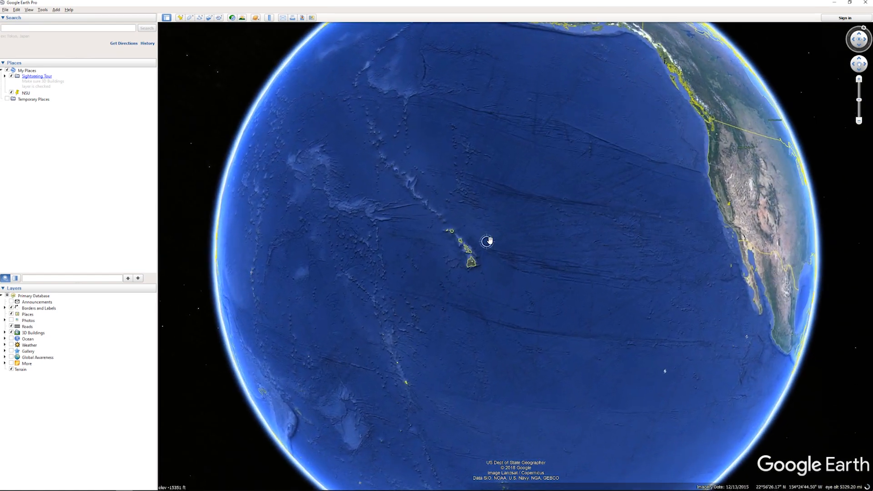
{"action": "scroll", "coordinate": [473, 256], "scroll_direction": "up", "scroll_amount": 5}
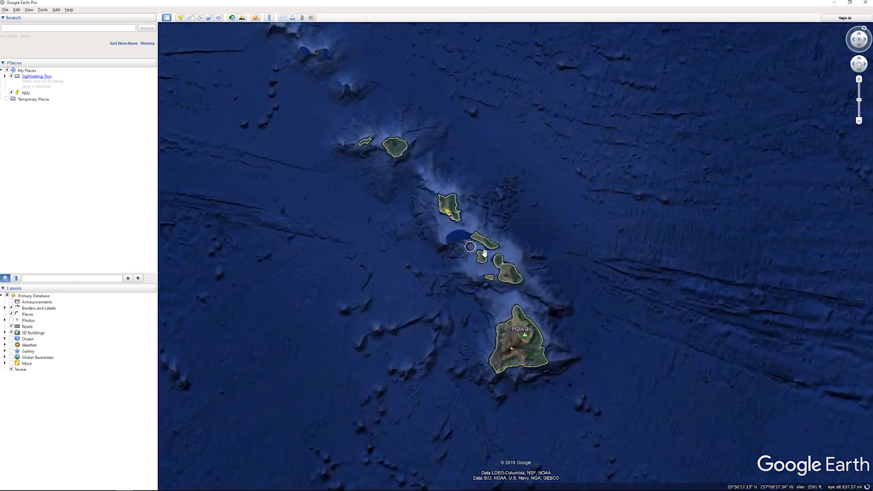
{"action": "scroll", "coordinate": [493, 258], "scroll_direction": "up", "scroll_amount": 5}
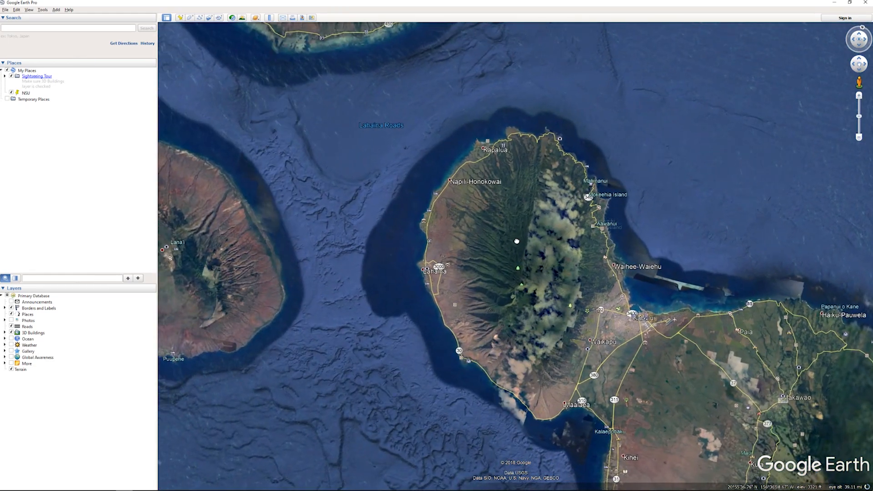
{"action": "left_click_drag", "start_coordinate": [347, 220], "coordinate": [318, 212]}
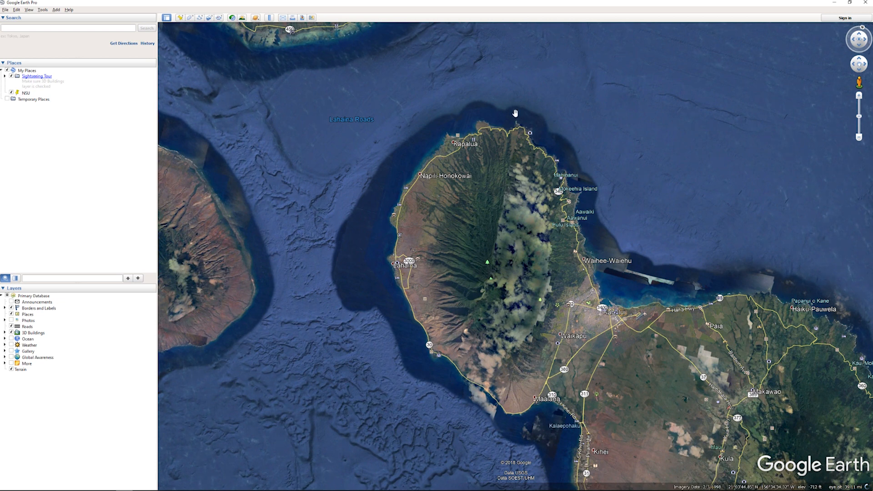
Step: Create a new polygon with four corners roughly enclosing the West Maui mountains from Kapalua to near Maalaea
{"action": "left_click", "coordinate": [191, 18]}
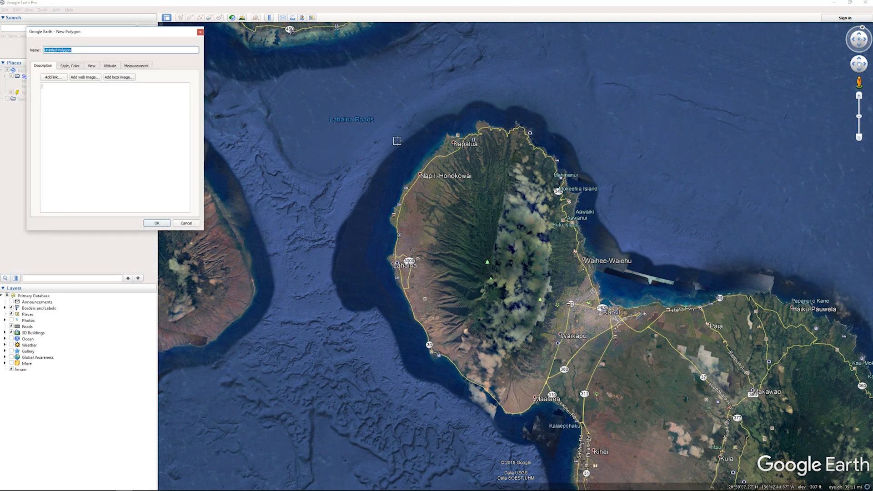
{"action": "left_click", "coordinate": [376, 148]}
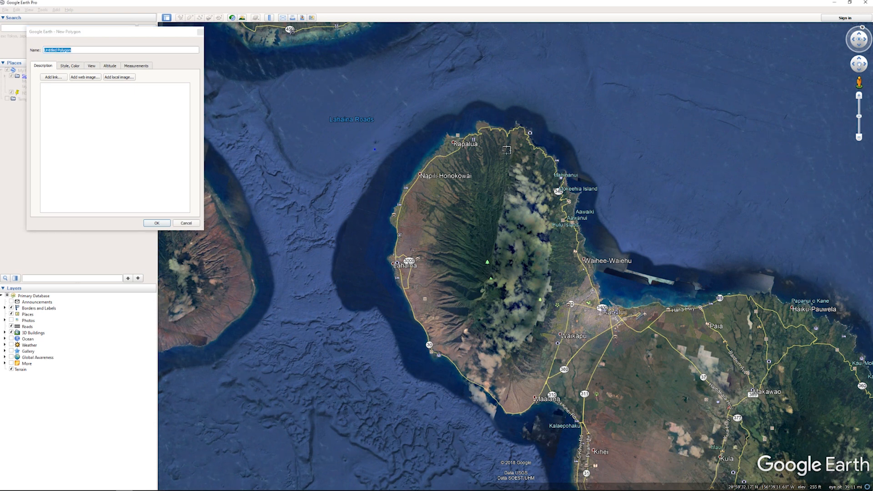
{"action": "left_click", "coordinate": [588, 143]}
{"action": "left_click", "coordinate": [611, 381]}
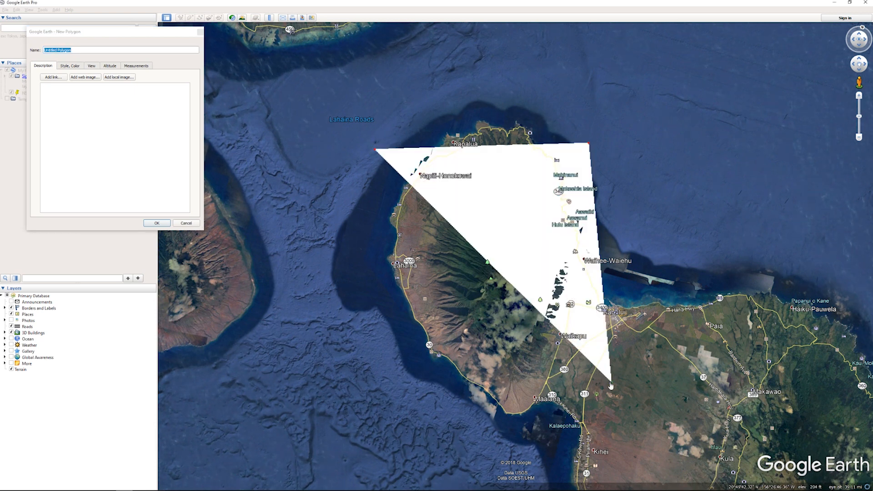
{"action": "left_click", "coordinate": [376, 368]}
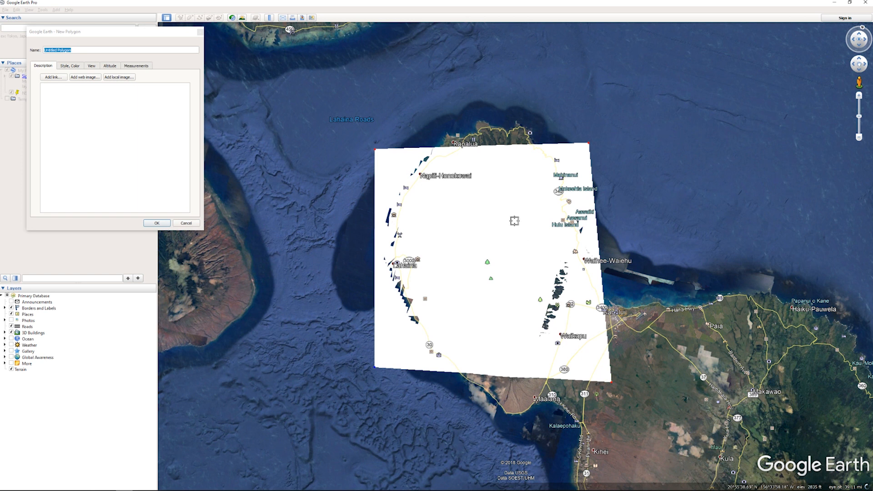
Step: Move all four polygon corners outward so the area covers more of the West Maui coastline
{"action": "left_click_drag", "start_coordinate": [375, 150], "coordinate": [358, 105]}
{"action": "left_click_drag", "start_coordinate": [590, 144], "coordinate": [625, 114]}
{"action": "left_click_drag", "start_coordinate": [612, 383], "coordinate": [643, 406]}
{"action": "left_click_drag", "start_coordinate": [374, 366], "coordinate": [357, 386]}
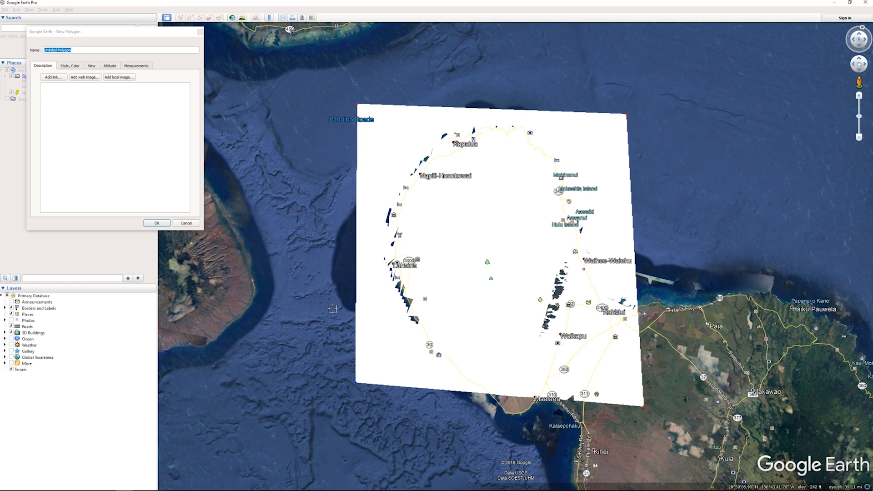
Step: Show the polygon's measurements and set the perimeter unit to Inches
{"action": "left_click", "coordinate": [138, 66]}
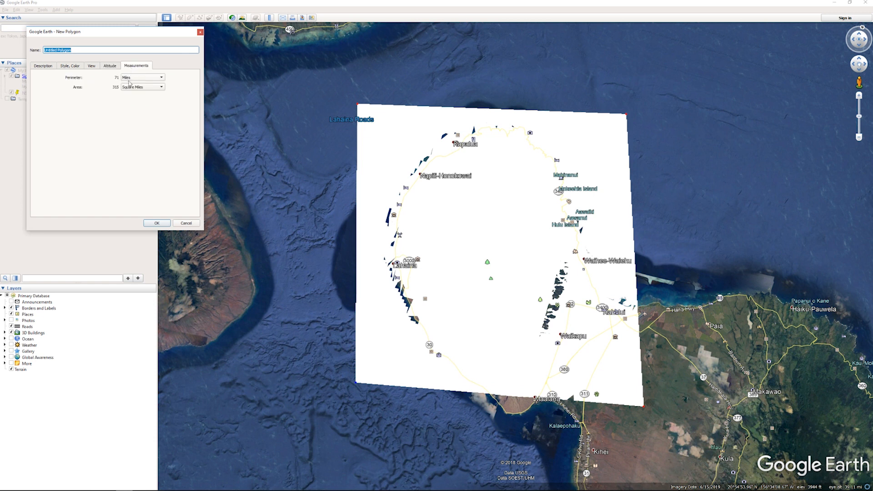
{"action": "left_click", "coordinate": [135, 80]}
{"action": "left_click", "coordinate": [136, 78]}
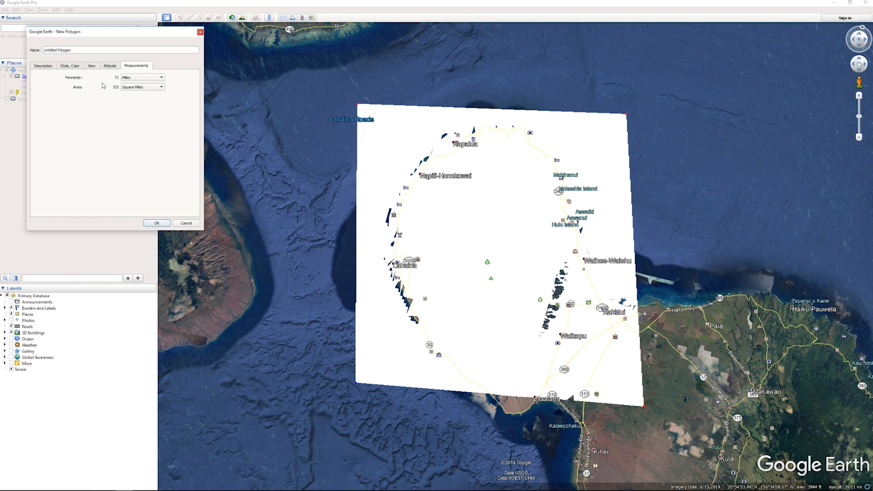
{"action": "left_click", "coordinate": [143, 81]}
{"action": "left_click", "coordinate": [141, 58]}
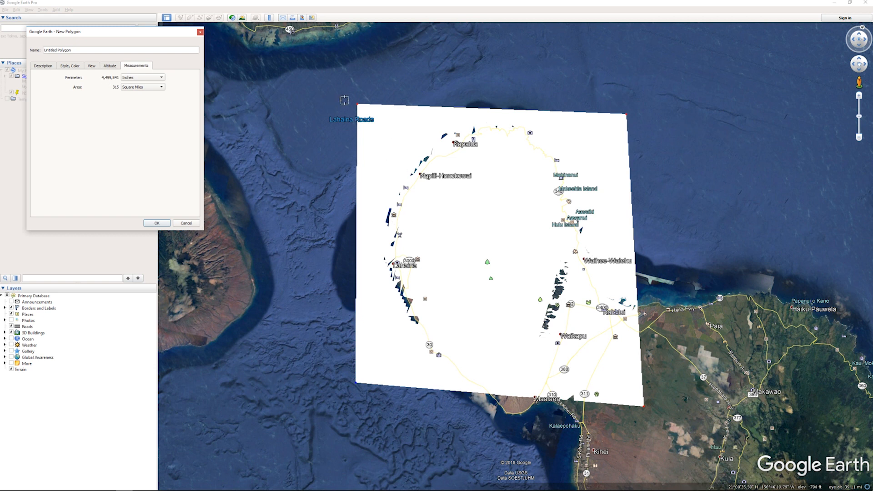
Step: Set the ruler's length unit to Inches and save the new polygon over West Maui
{"action": "left_click", "coordinate": [270, 17]}
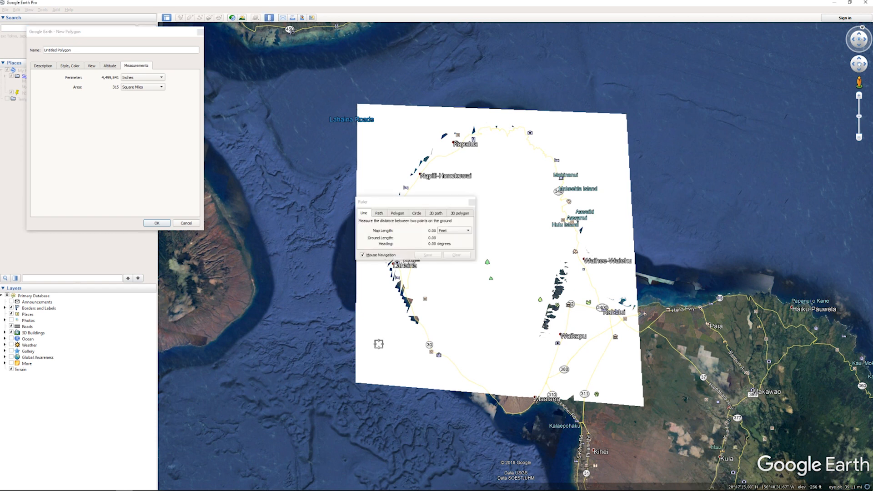
{"action": "left_click", "coordinate": [454, 230]}
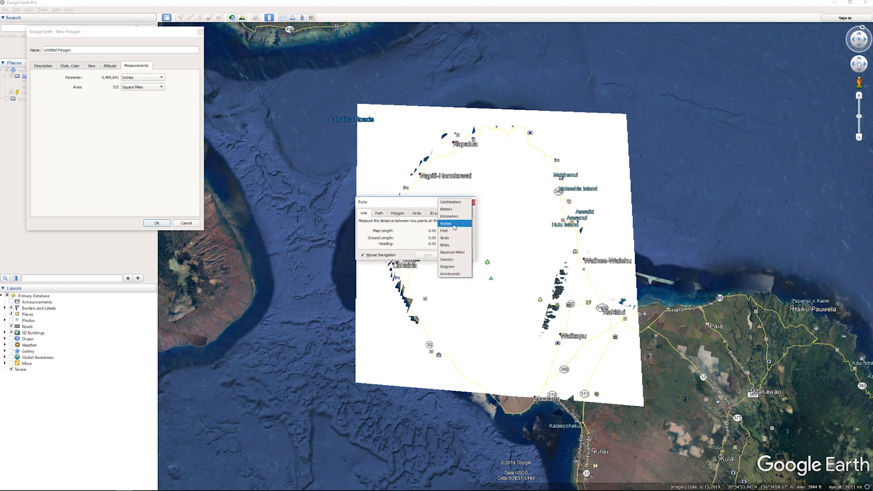
{"action": "left_click", "coordinate": [454, 224]}
{"action": "left_click", "coordinate": [153, 223]}
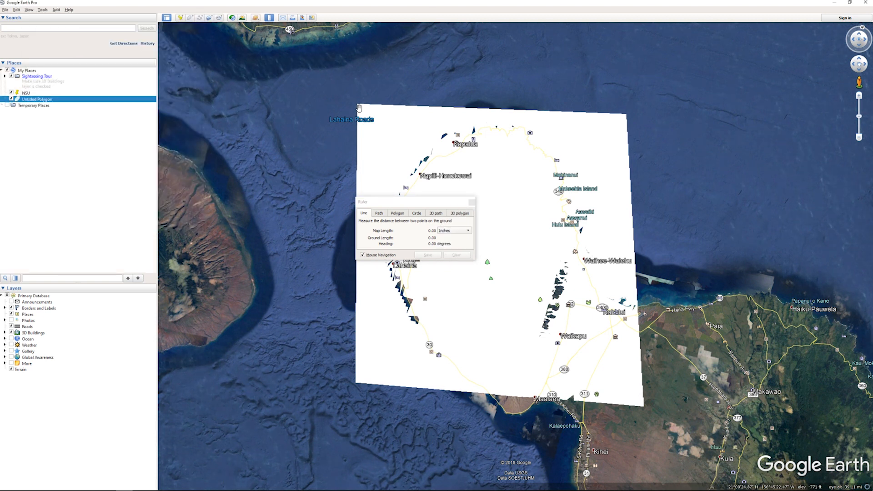
Step: Measure the western edge of the West Maui polygon with a ruler path, clear the path and close the ruler
{"action": "left_click", "coordinate": [378, 213]}
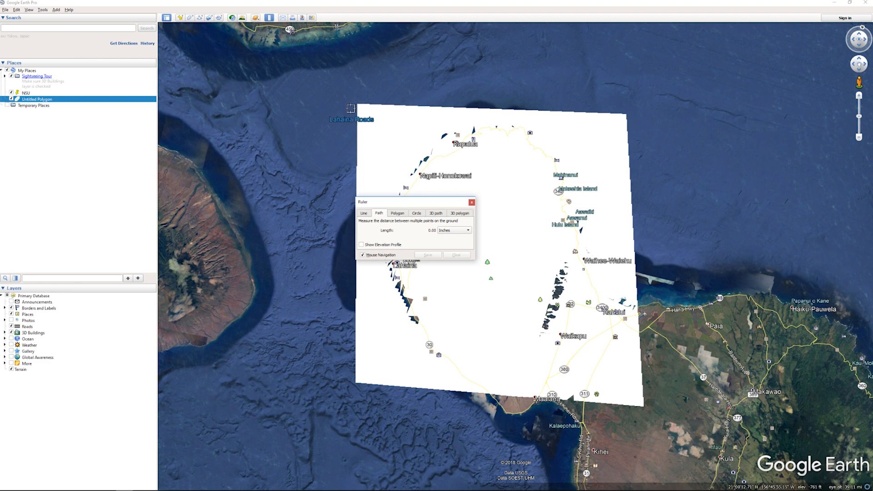
{"action": "left_click", "coordinate": [358, 383]}
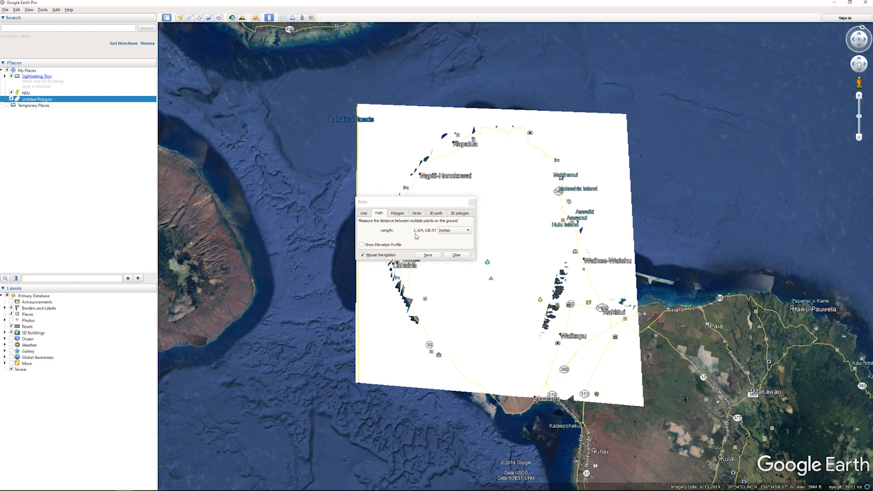
{"action": "left_click", "coordinate": [353, 409]}
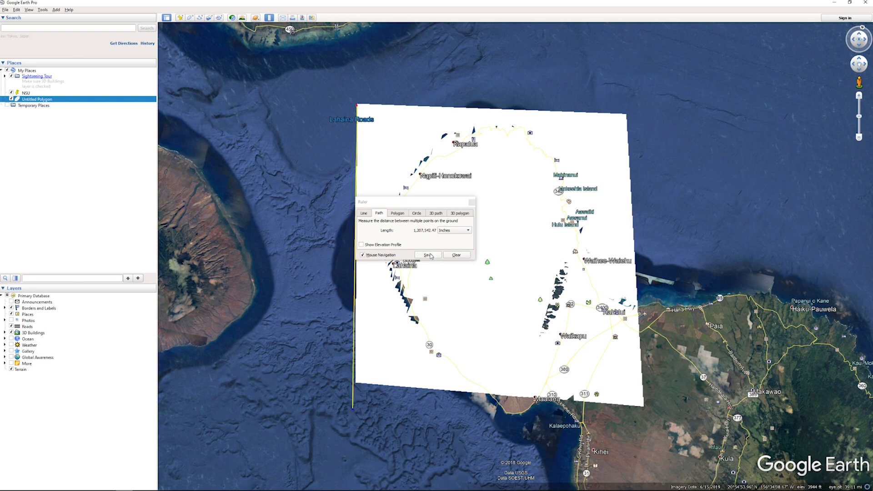
{"action": "left_click", "coordinate": [455, 255]}
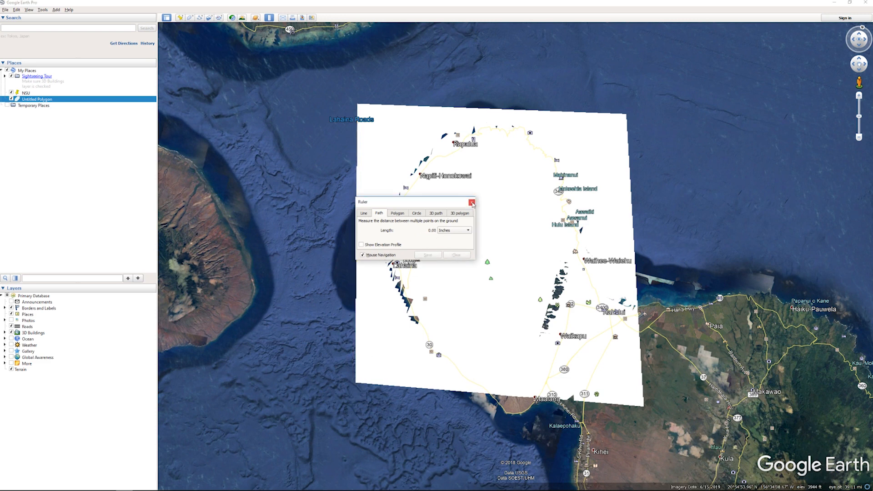
{"action": "left_click", "coordinate": [472, 203]}
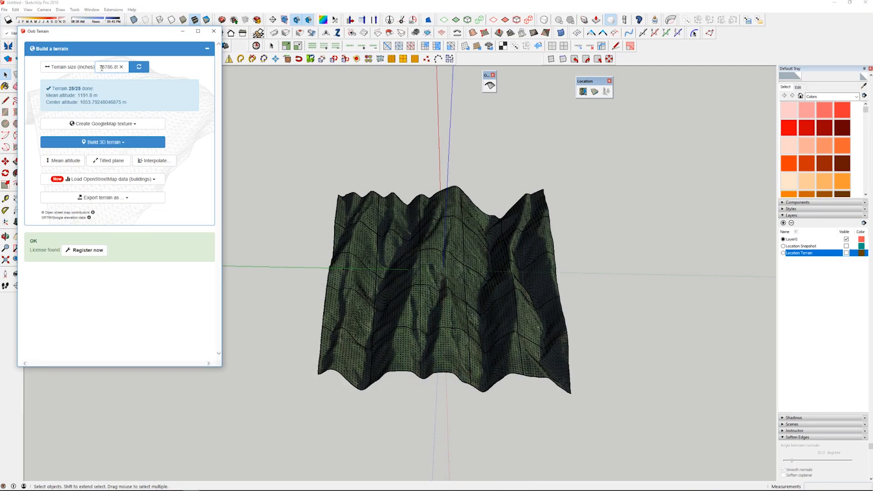
Step: Switch to SketchUp and set the Oob Terrain size to 1200000 inches
{"action": "left_click", "coordinate": [143, 68]}
{"action": "type", "text": "1200000"}
{"action": "scroll", "coordinate": [393, 270], "scroll_direction": "down", "scroll_amount": 4}
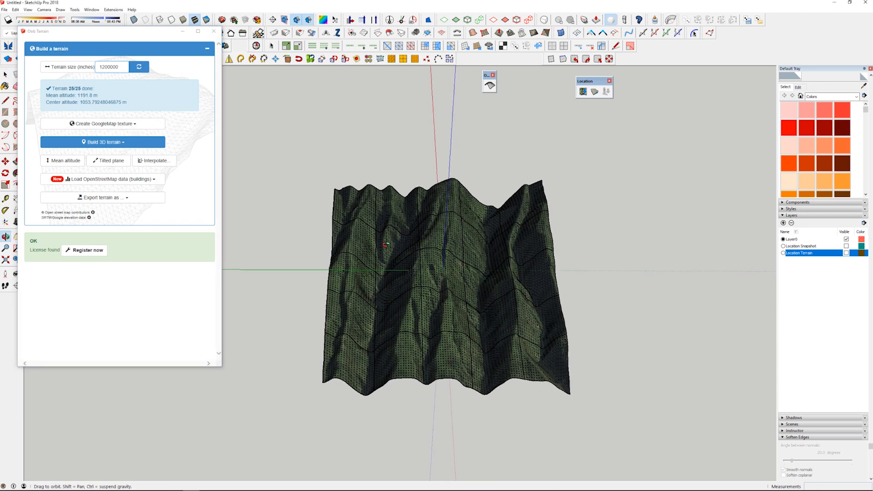
{"action": "middle_click_drag", "start_coordinate": [394, 270], "coordinate": [452, 289]}
{"action": "scroll", "coordinate": [452, 288], "scroll_direction": "down", "scroll_amount": 3}
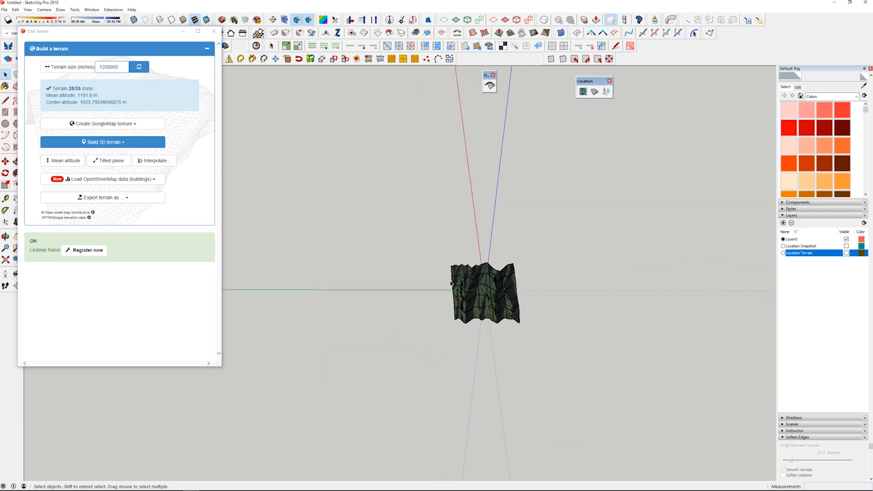
Step: Create a satellite view GoogleMap texture and build the 3D terrain with it
{"action": "left_click", "coordinate": [116, 124]}
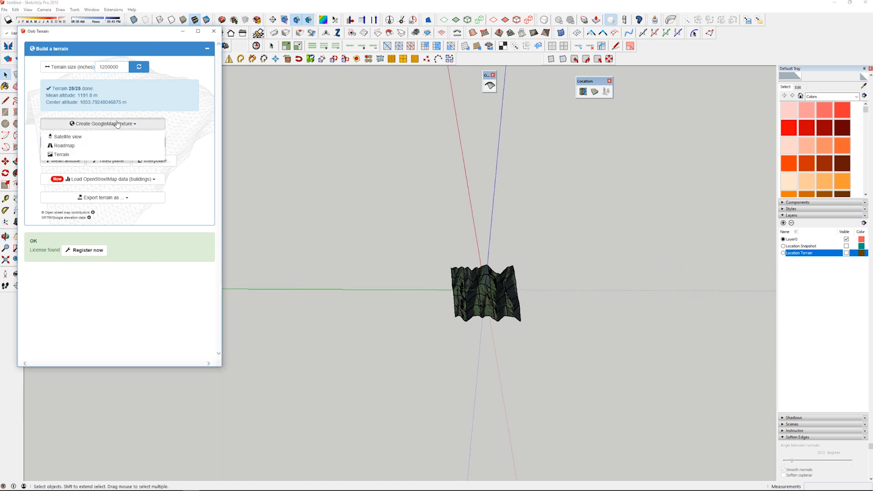
{"action": "left_click", "coordinate": [82, 136]}
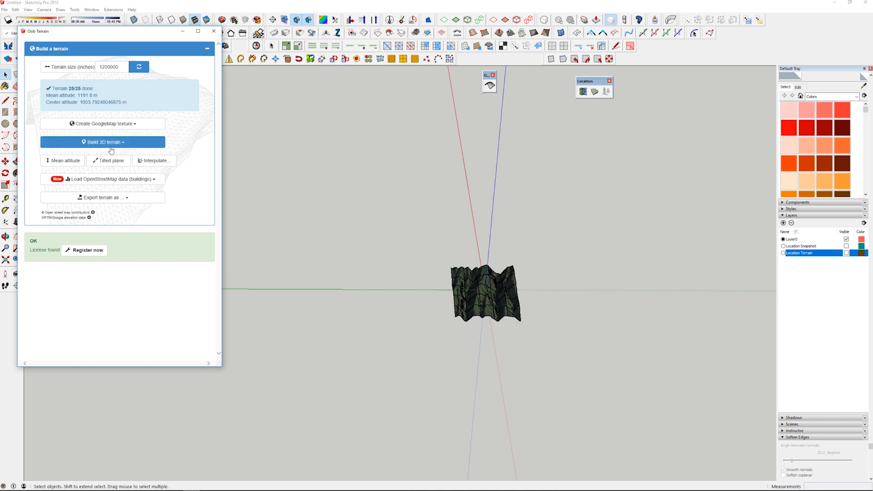
{"action": "left_click", "coordinate": [111, 143]}
{"action": "left_click", "coordinate": [80, 173]}
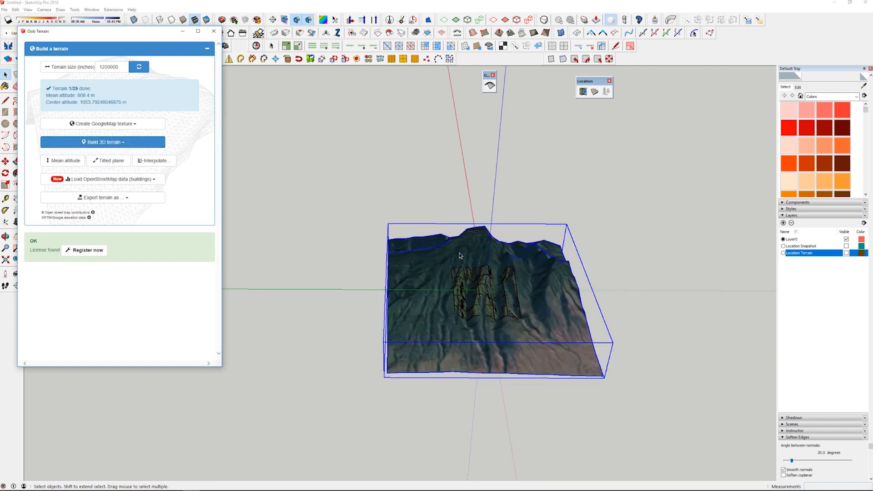
Step: Compare the mesh and texture detail of the new terrain tiles with the earlier small mountain patch during generation
{"action": "scroll", "coordinate": [460, 255], "scroll_direction": "down", "scroll_amount": 5}
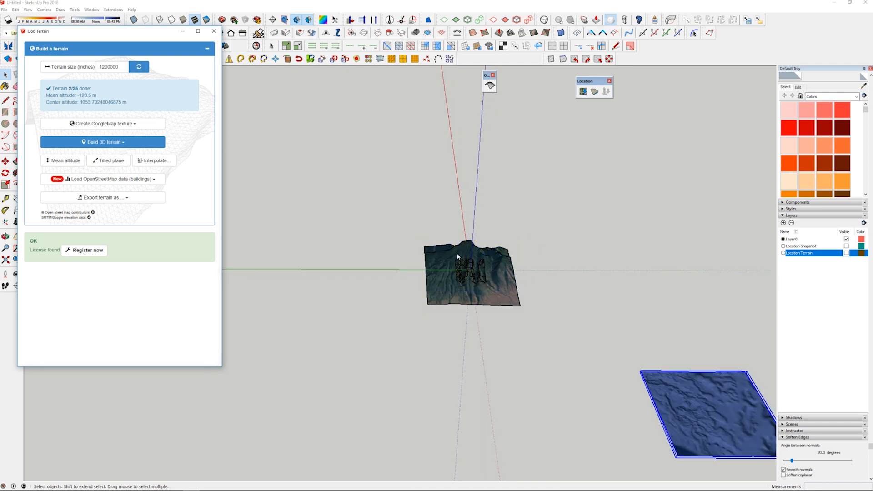
{"action": "middle_click_drag", "start_coordinate": [457, 253], "coordinate": [454, 303]}
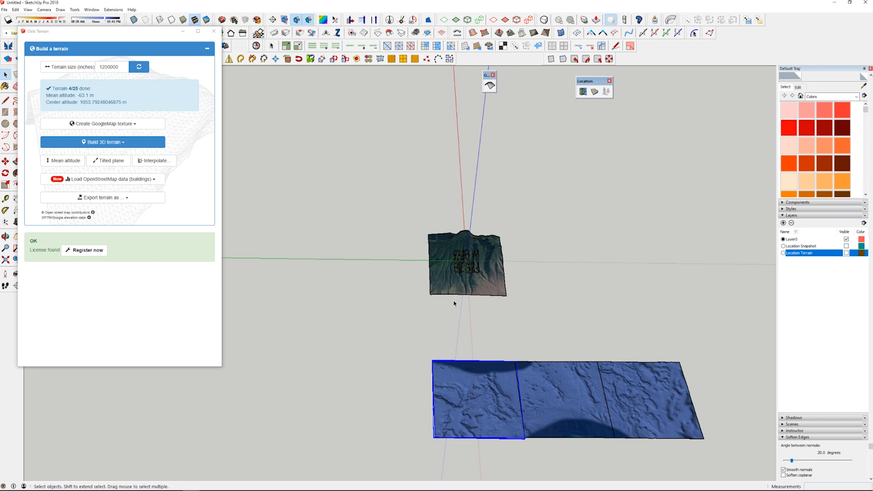
{"action": "middle_click_drag", "start_coordinate": [454, 303], "coordinate": [483, 308]}
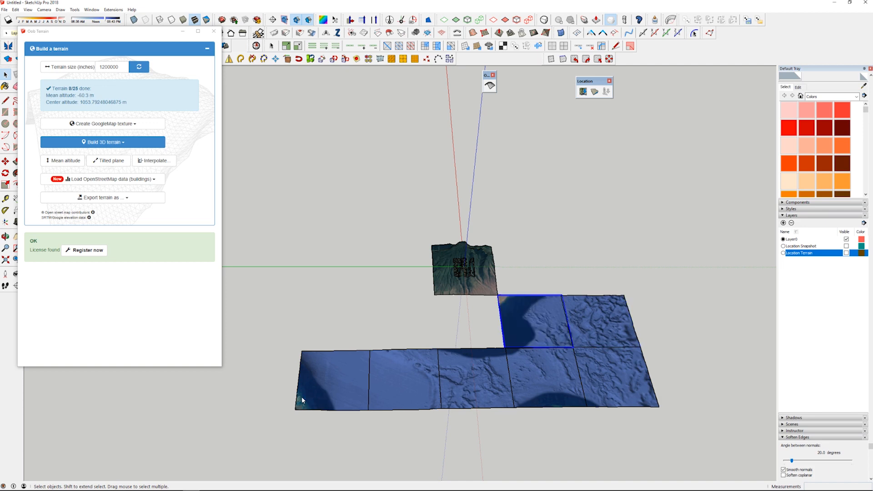
{"action": "scroll", "coordinate": [441, 265], "scroll_direction": "up", "scroll_amount": 10}
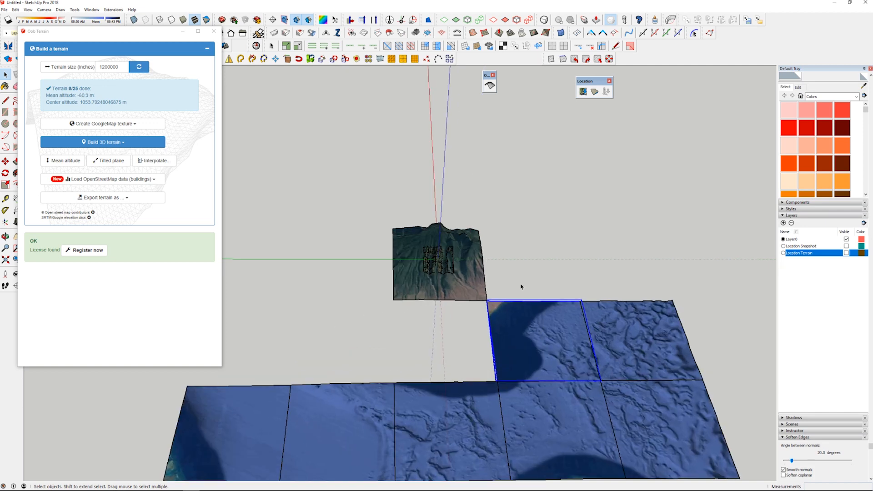
{"action": "scroll", "coordinate": [402, 227], "scroll_direction": "up", "scroll_amount": 7}
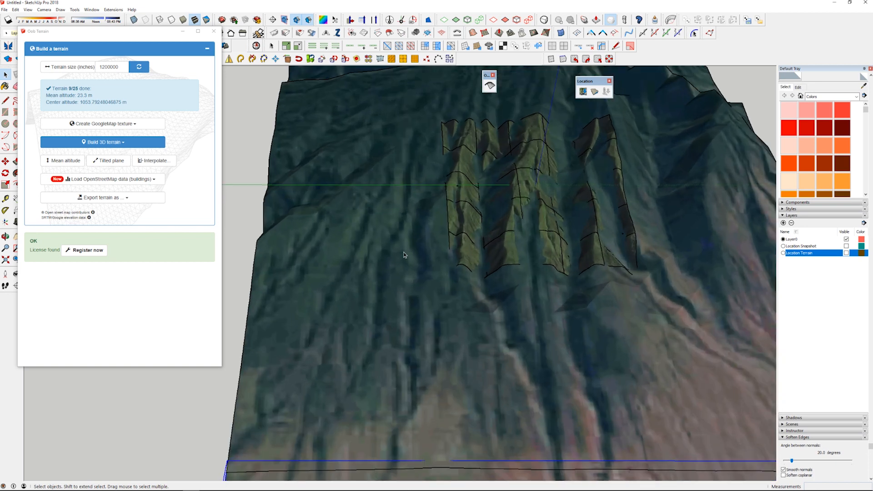
{"action": "scroll", "coordinate": [410, 279], "scroll_direction": "down", "scroll_amount": 3}
{"action": "middle_click_drag", "start_coordinate": [335, 291], "coordinate": [393, 274]}
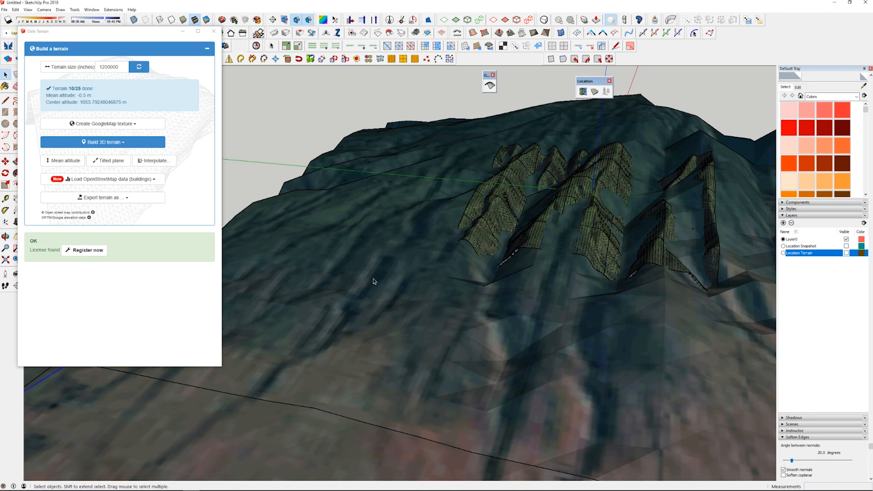
{"action": "scroll", "coordinate": [491, 237], "scroll_direction": "up", "scroll_amount": 8}
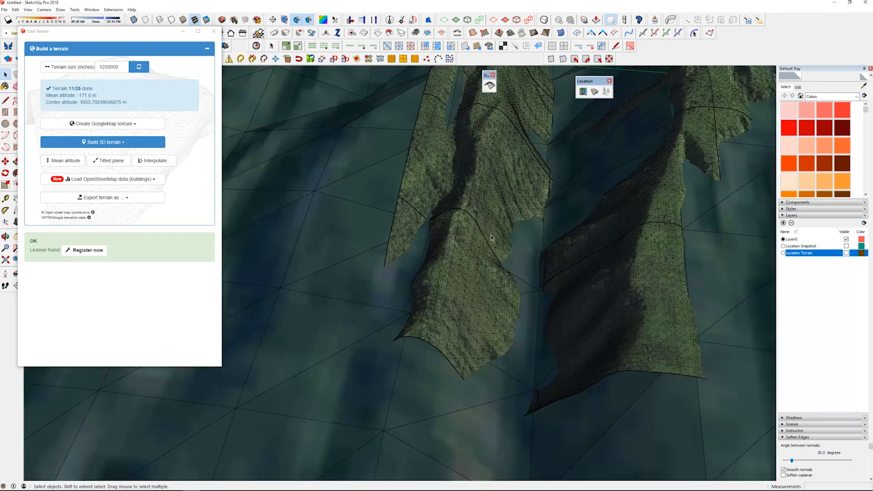
{"action": "scroll", "coordinate": [491, 237], "scroll_direction": "up", "scroll_amount": 6}
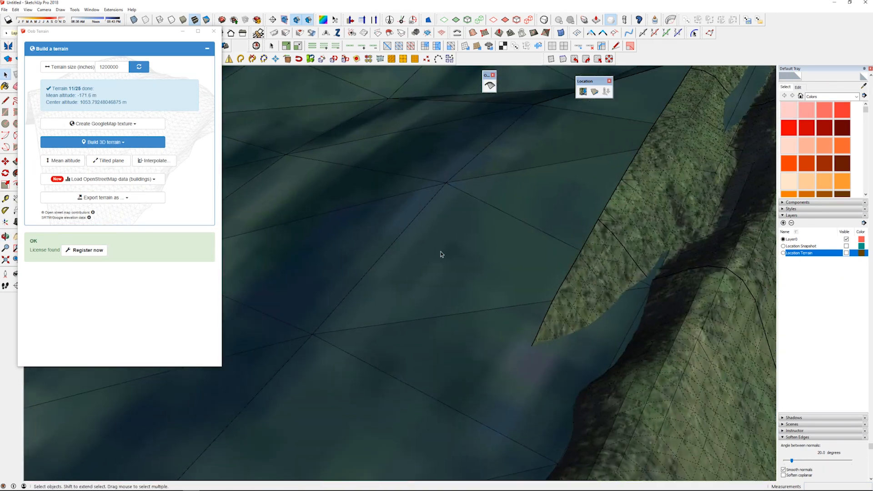
{"action": "scroll", "coordinate": [468, 241], "scroll_direction": "down", "scroll_amount": 8}
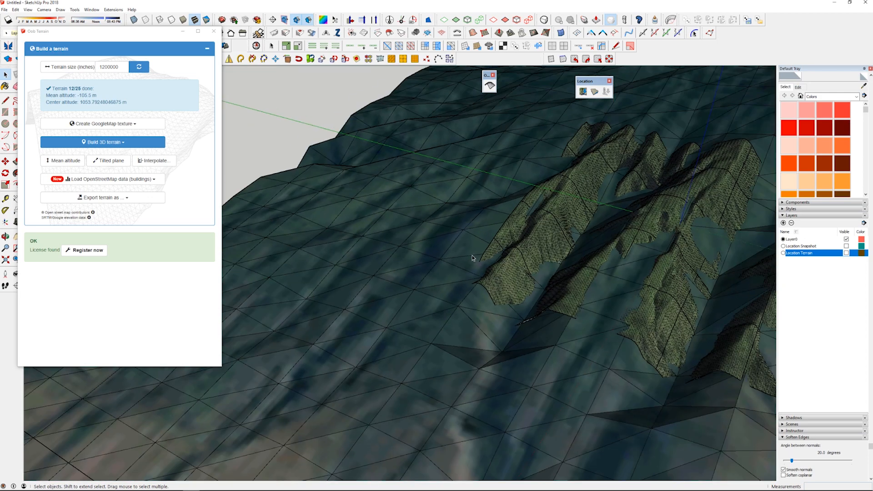
{"action": "middle_click_drag", "start_coordinate": [468, 244], "coordinate": [616, 436]}
{"action": "scroll", "coordinate": [554, 356], "scroll_direction": "down", "scroll_amount": 4}
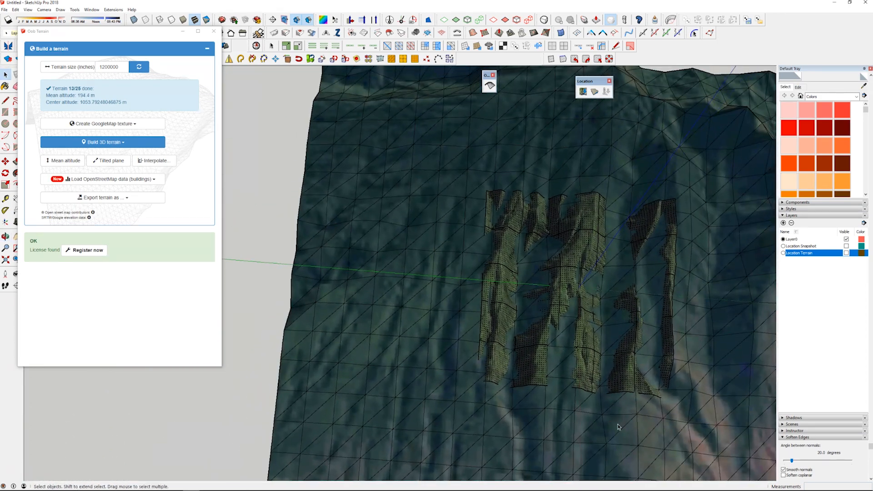
{"action": "scroll", "coordinate": [367, 325], "scroll_direction": "down", "scroll_amount": 2}
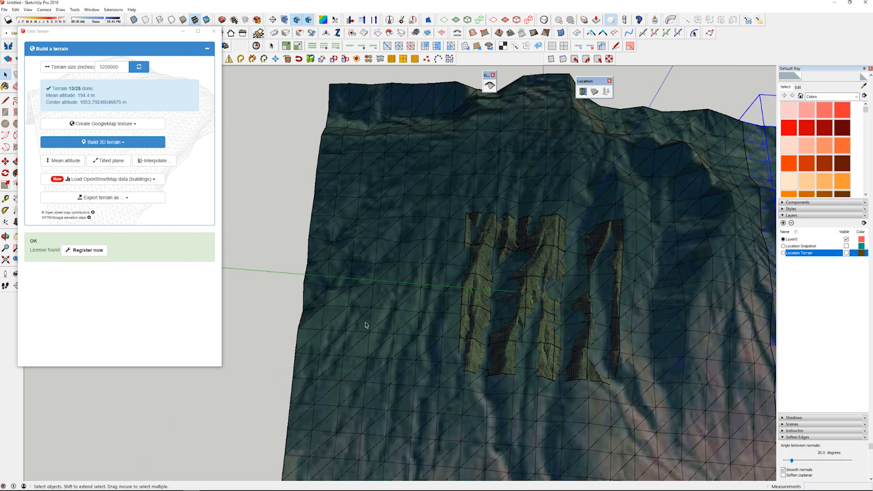
Step: Examine the overall shape of the generated island terrain and its ridges from above and at ground level
{"action": "middle_click_drag", "start_coordinate": [365, 322], "coordinate": [627, 251]}
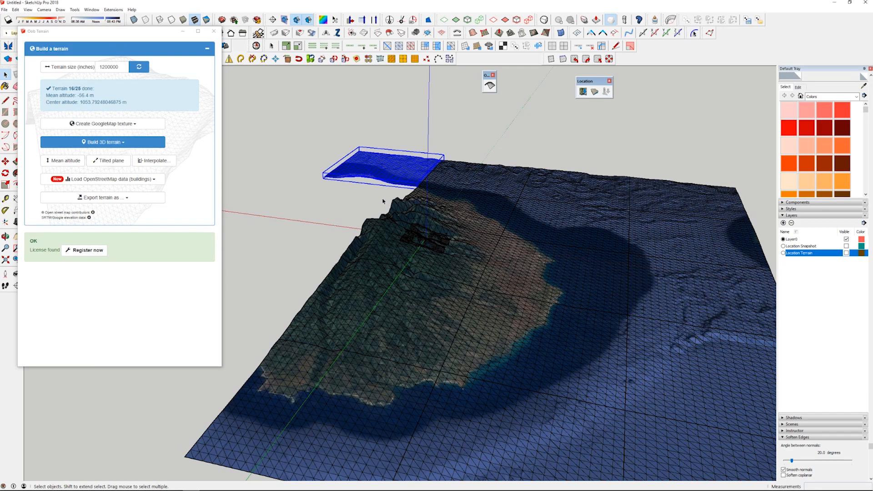
{"action": "middle_click_drag", "start_coordinate": [483, 260], "coordinate": [431, 261]}
{"action": "scroll", "coordinate": [431, 261], "scroll_direction": "up", "scroll_amount": 3}
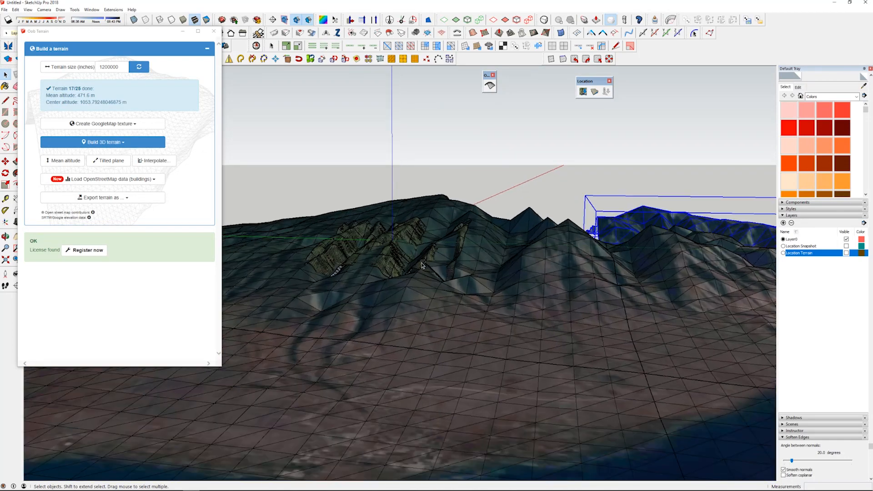
{"action": "middle_click_drag", "start_coordinate": [374, 254], "coordinate": [438, 341]}
{"action": "left_click", "coordinate": [407, 246]}
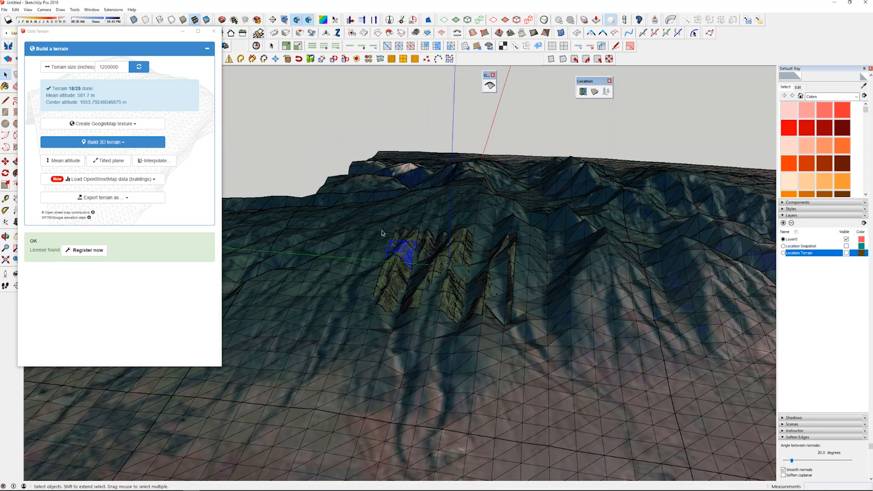
{"action": "left_click_drag", "start_coordinate": [382, 233], "coordinate": [538, 340]}
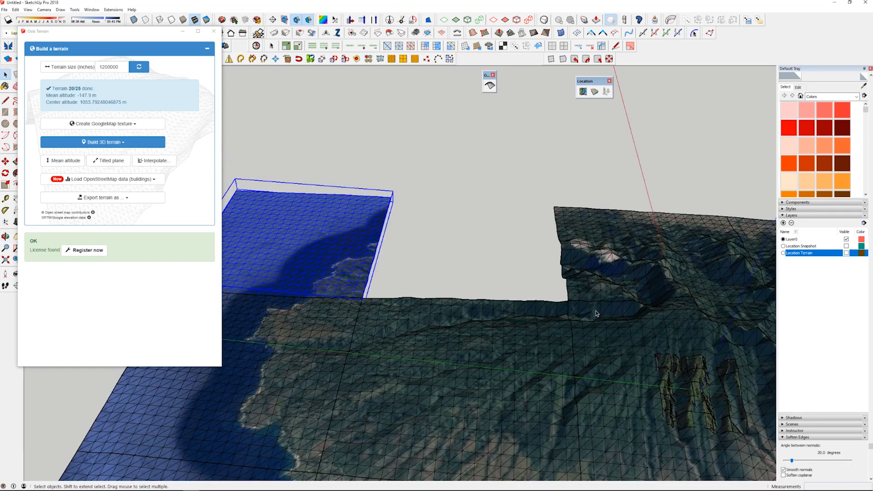
{"action": "scroll", "coordinate": [481, 285], "scroll_direction": "down", "scroll_amount": 1}
{"action": "mouse_move", "coordinate": [482, 285]}
{"action": "middle_mouse_down", "text": "shift"}
{"action": "mouse_move", "coordinate": [365, 245]}
{"action": "mouse_move", "coordinate": [413, 269]}
{"action": "middle_mouse_up", "text": "shift"}
{"action": "scroll", "coordinate": [364, 245], "scroll_direction": "down", "scroll_amount": 2}
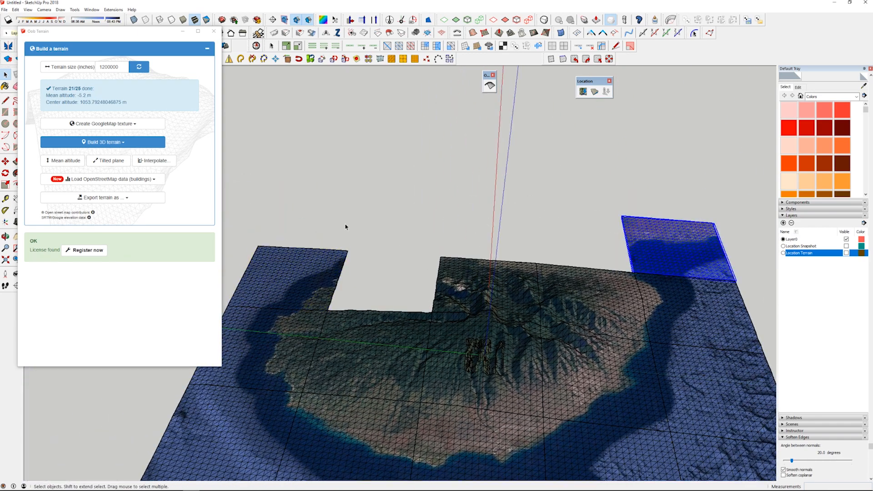
{"action": "middle_click_drag", "start_coordinate": [366, 286], "coordinate": [473, 138]}
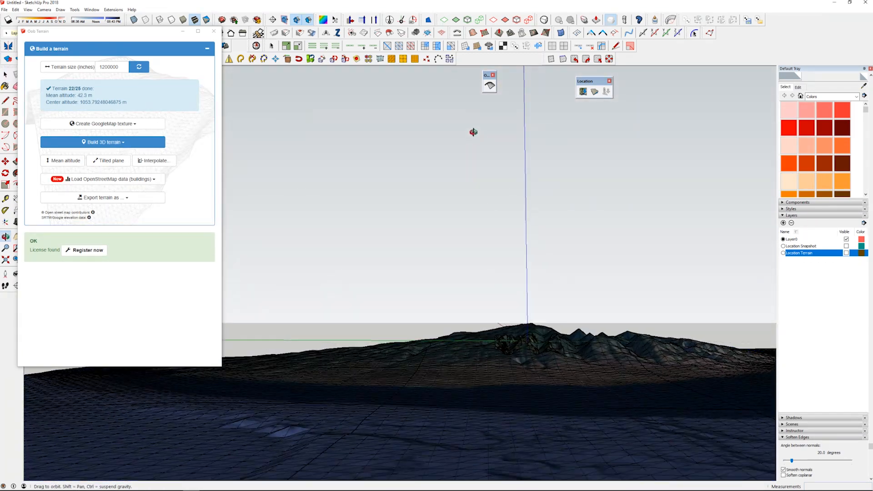
{"action": "middle_click_drag", "start_coordinate": [614, 345], "coordinate": [625, 437]}
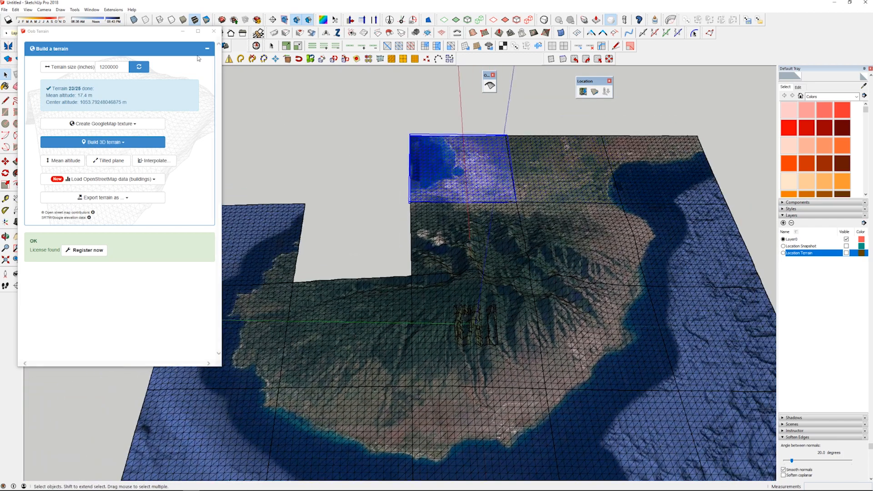
Step: Close Oob Terrain and delete the incomplete row of three terrain tiles behind the mountains
{"action": "left_click", "coordinate": [214, 31]}
{"action": "middle_click_drag", "start_coordinate": [475, 239], "coordinate": [683, 243]}
{"action": "left_click_drag", "start_coordinate": [296, 174], "coordinate": [259, 168]}
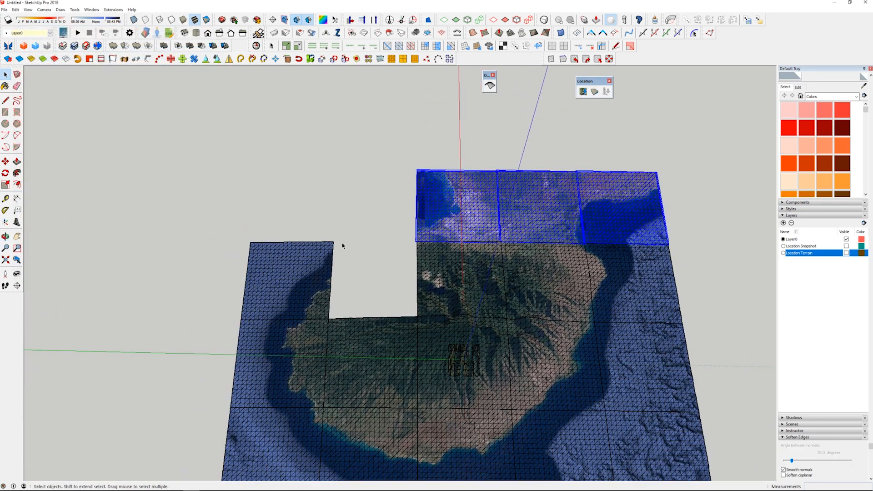
{"action": "key", "text": "Delete"}
Step: Delete the outermost row of five ocean tiles on the opposite side of the terrain
{"action": "middle_click_drag", "start_coordinate": [342, 245], "coordinate": [420, 356]}
{"action": "scroll", "coordinate": [420, 356], "scroll_direction": "down", "scroll_amount": 3}
{"action": "left_click_drag", "start_coordinate": [204, 340], "coordinate": [204, 340]}
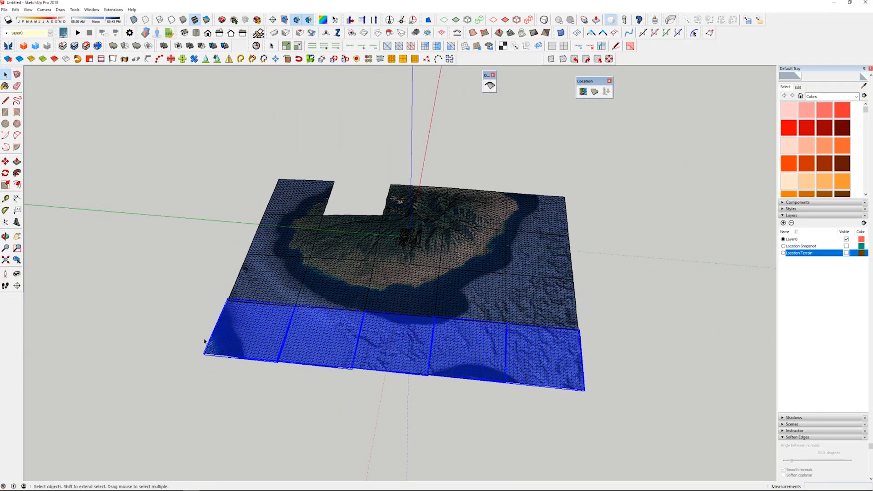
{"action": "key", "text": "Delete"}
Step: Draw a rectangle of about 84,000' by 145,000' around the entire remaining terrain, slightly larger than the tiles
{"action": "scroll", "coordinate": [312, 312], "scroll_direction": "up", "scroll_amount": 5}
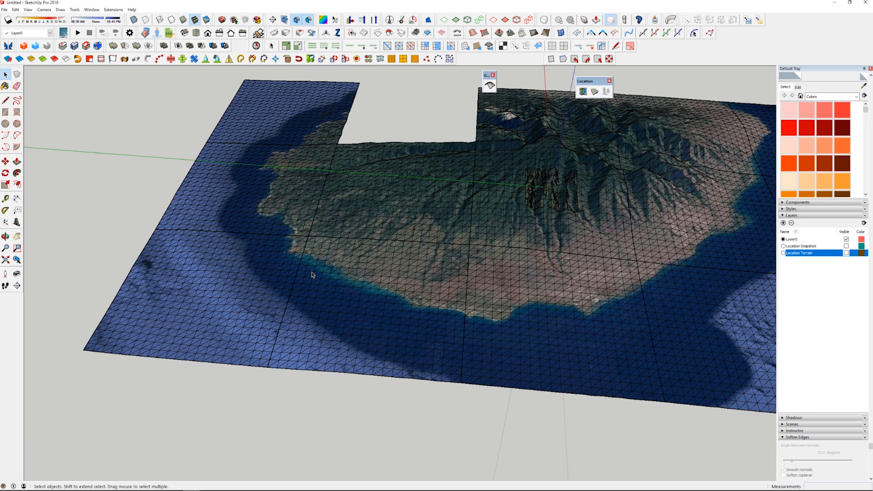
{"action": "scroll", "coordinate": [312, 313], "scroll_direction": "down", "scroll_amount": 2}
{"action": "scroll", "coordinate": [312, 313], "scroll_direction": "down", "scroll_amount": 5}
{"action": "key", "text": "r"}
{"action": "left_click", "coordinate": [498, 239]}
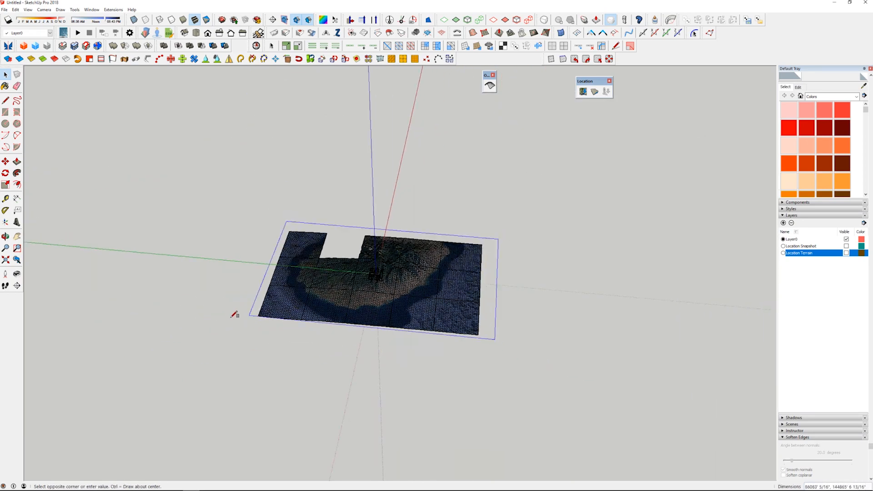
{"action": "left_click", "coordinate": [236, 319]}
{"action": "key", "text": "space"}
Step: Group the rectangle and move it vertically along the blue axis so it covers the ocean and leaves the island exposed
{"action": "middle_click_drag", "start_coordinate": [258, 298], "coordinate": [296, 163]}
{"action": "double_click", "coordinate": [279, 265]}
{"action": "scroll", "coordinate": [279, 264], "scroll_direction": "up", "scroll_amount": 4}
{"action": "key", "text": "m"}
{"action": "left_click", "coordinate": [296, 162]}
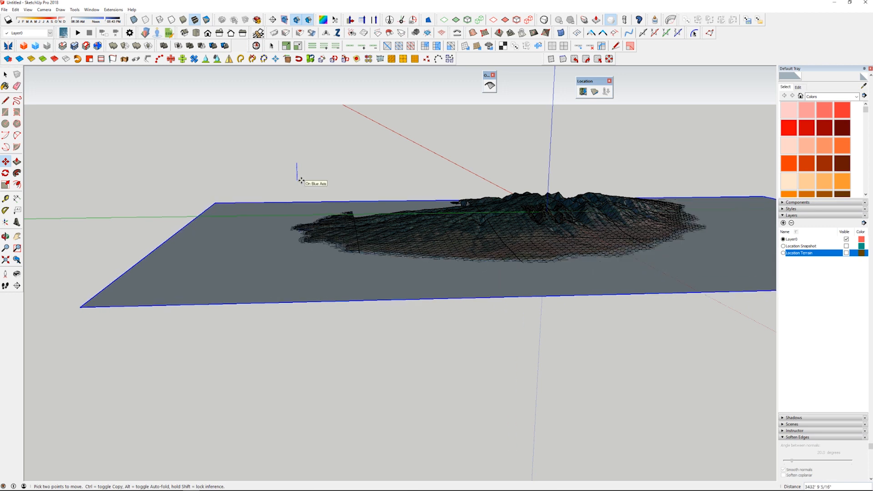
Step: Delete the old small mountain patch in the middle of the island terrain
{"action": "middle_click_drag", "start_coordinate": [435, 221], "coordinate": [341, 316]}
{"action": "scroll", "coordinate": [423, 267], "scroll_direction": "up", "scroll_amount": 4}
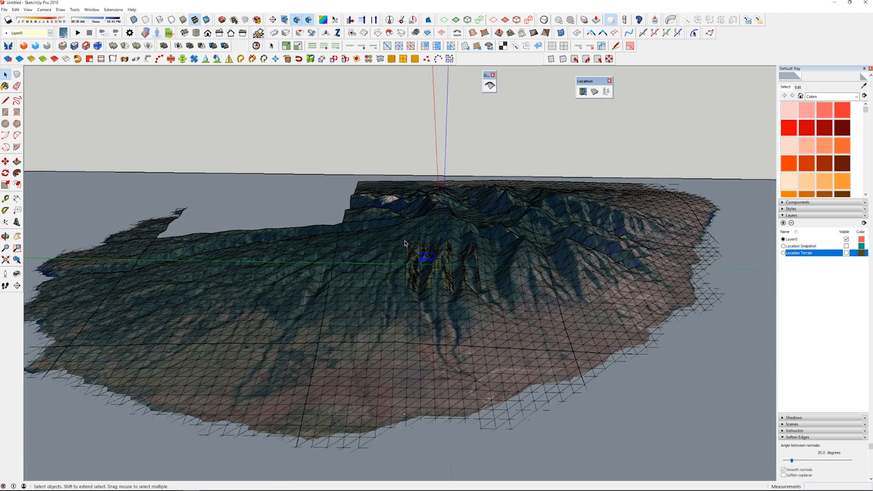
{"action": "left_click_drag", "start_coordinate": [487, 300], "coordinate": [490, 299]}
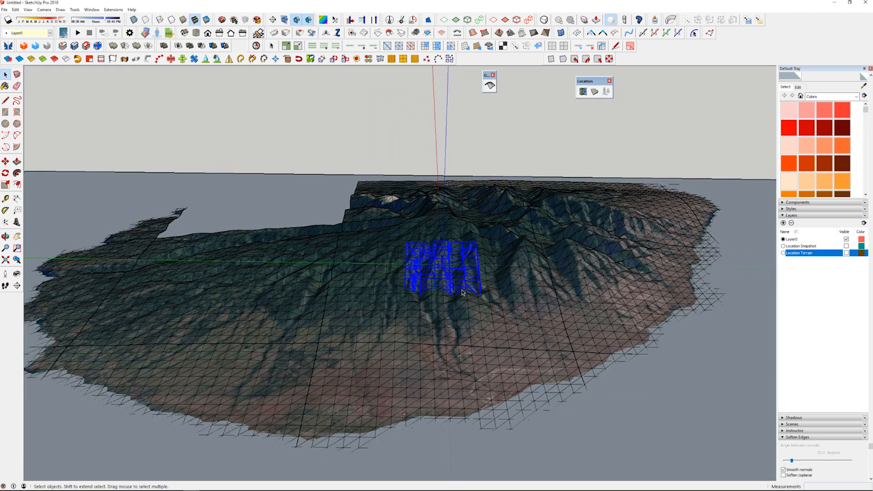
{"action": "key", "text": "Delete"}
{"action": "scroll", "coordinate": [419, 262], "scroll_direction": "down", "scroll_amount": 5}
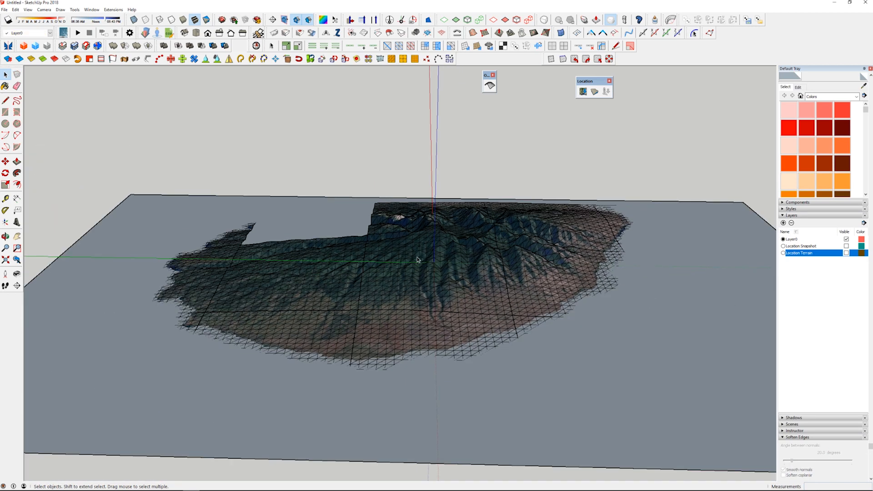
Step: Select the terrain tiles without the ocean plane and soften their edges at an angle of 140.7 degrees
{"action": "scroll", "coordinate": [417, 259], "scroll_direction": "down", "scroll_amount": 3}
{"action": "left_click_drag", "start_coordinate": [123, 164], "coordinate": [657, 387]}
{"action": "left_click", "coordinate": [225, 249], "text": "shift"}
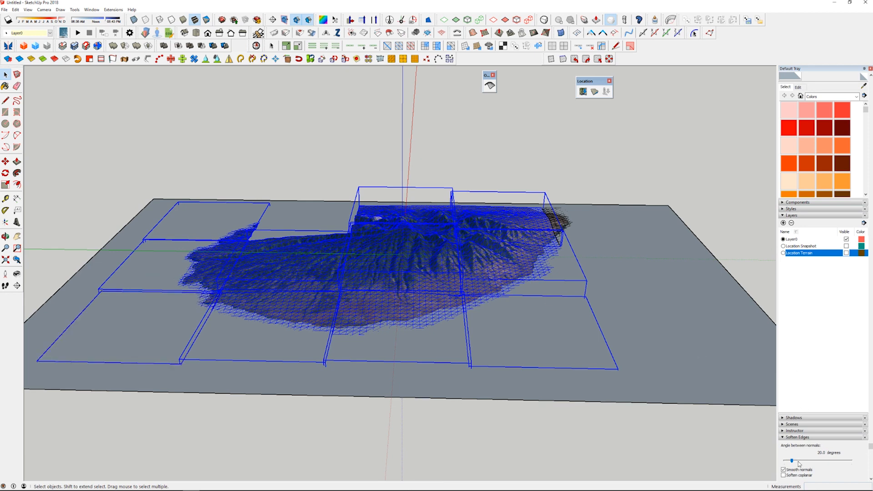
{"action": "left_click_drag", "start_coordinate": [838, 463], "coordinate": [838, 463]}
Step: Open the ocean plane group, paint its face with the blue Color I03 and close the group
{"action": "middle_click_drag", "start_coordinate": [527, 341], "coordinate": [682, 254]}
{"action": "left_click", "coordinate": [688, 242]}
{"action": "double_click", "coordinate": [689, 241]}
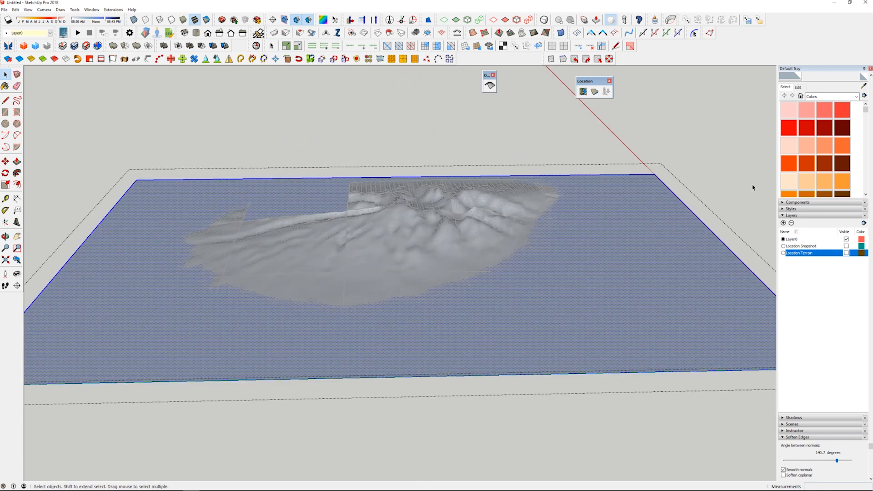
{"action": "scroll", "coordinate": [825, 236], "scroll_direction": "down", "scroll_amount": 5}
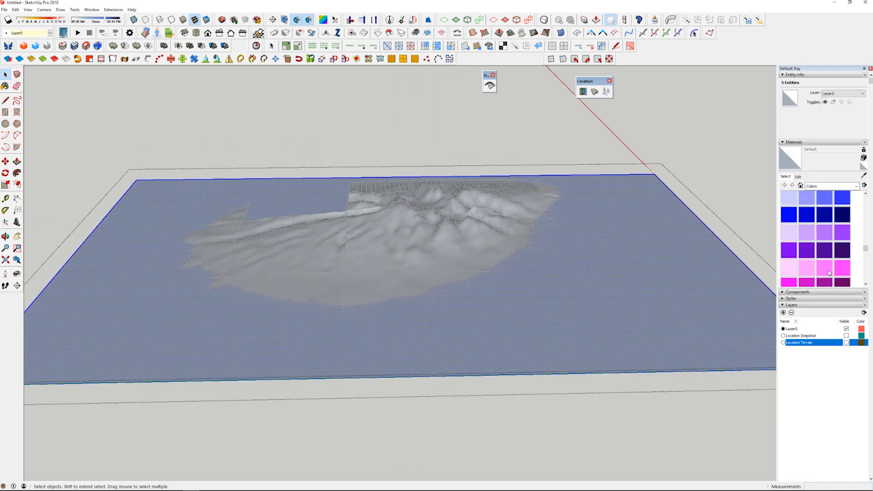
{"action": "left_click", "coordinate": [813, 205]}
{"action": "left_click", "coordinate": [569, 273]}
{"action": "key", "text": "space"}
{"action": "left_click", "coordinate": [588, 135]}
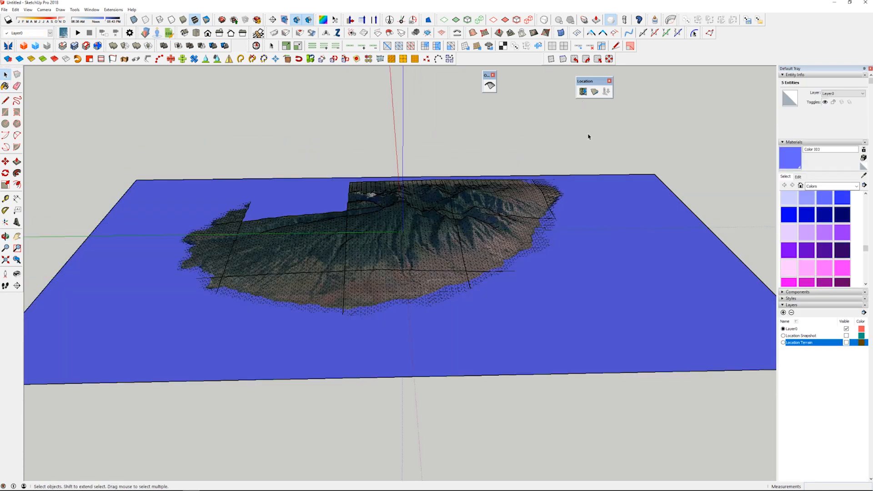
{"action": "double_click", "coordinate": [631, 275]}
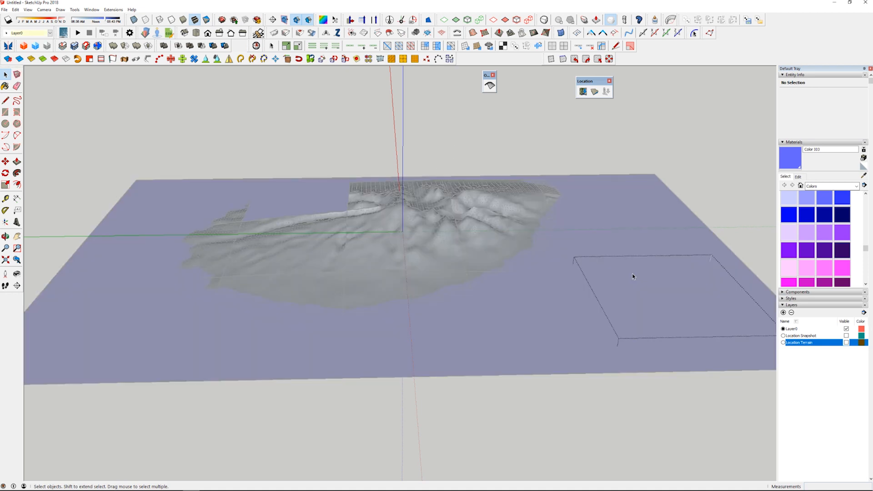
{"action": "middle_click_drag", "start_coordinate": [631, 275], "coordinate": [600, 303]}
{"action": "left_click", "coordinate": [601, 302]}
Step: Scale the ocean plane about its center by 6.82 along the red axis and about 4.3 along the green axis
{"action": "scroll", "coordinate": [643, 250], "scroll_direction": "down", "scroll_amount": 4}
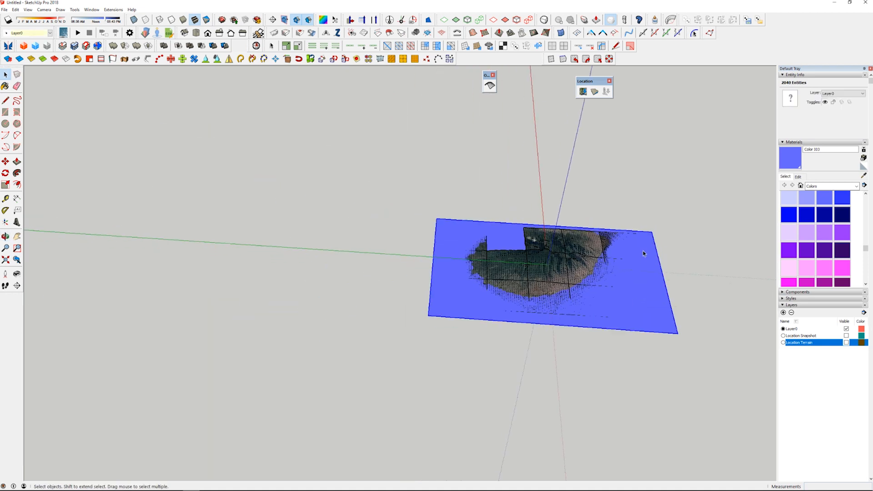
{"action": "key", "text": "s"}
{"action": "left_click_drag", "start_coordinate": [573, 232], "coordinate": [562, 93], "text": "ctrl"}
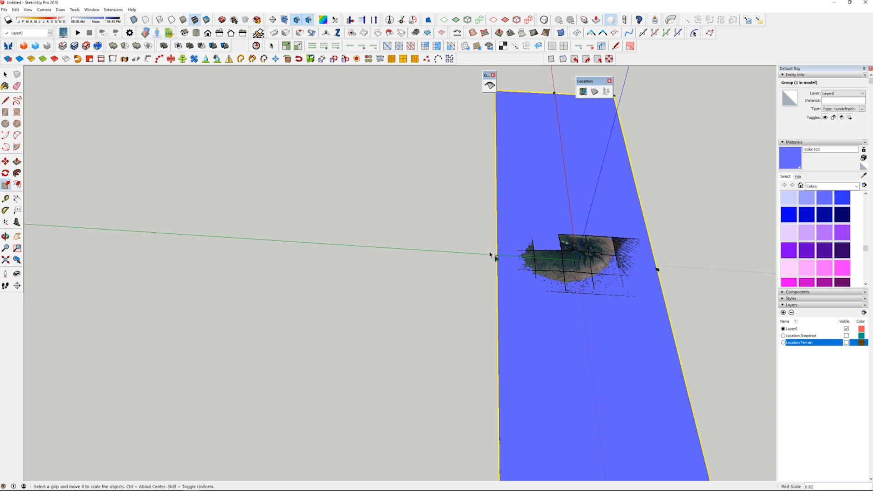
{"action": "left_click_drag", "start_coordinate": [496, 259], "coordinate": [239, 241], "text": "ctrl"}
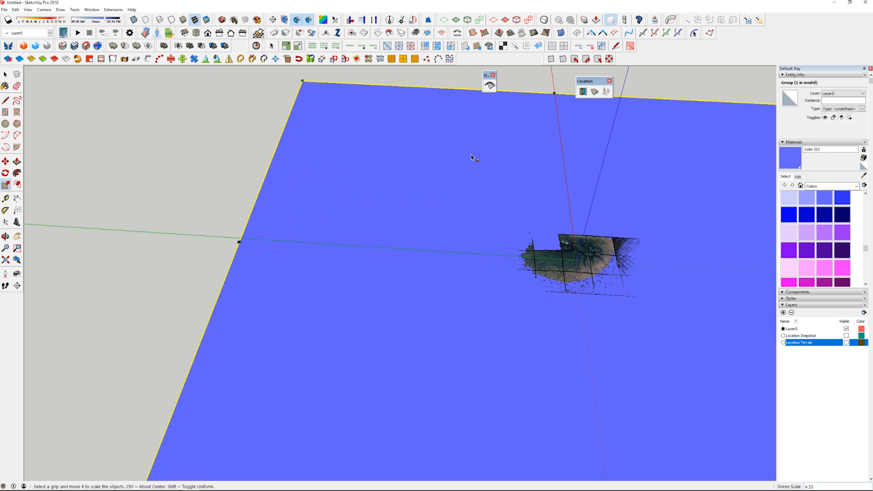
Step: Stretch the ocean plane slightly further along the red axis about its center and clear the selection
{"action": "scroll", "coordinate": [505, 218], "scroll_direction": "down", "scroll_amount": 2}
{"action": "middle_click_drag", "start_coordinate": [506, 221], "coordinate": [474, 178], "text": "shift"}
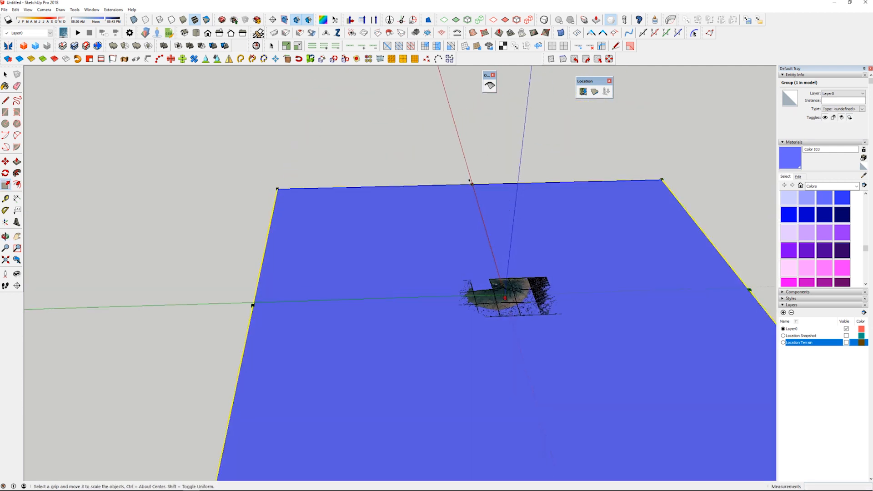
{"action": "left_click_drag", "start_coordinate": [471, 184], "coordinate": [467, 169], "text": "ctrl"}
{"action": "middle_click_drag", "start_coordinate": [460, 200], "coordinate": [438, 172]}
{"action": "key", "text": "space"}
{"action": "left_click", "coordinate": [439, 172]}
Step: Examine the softened island terrain against the blue ocean plane from close up, from above and from a distance
{"action": "scroll", "coordinate": [526, 314], "scroll_direction": "up", "scroll_amount": 4}
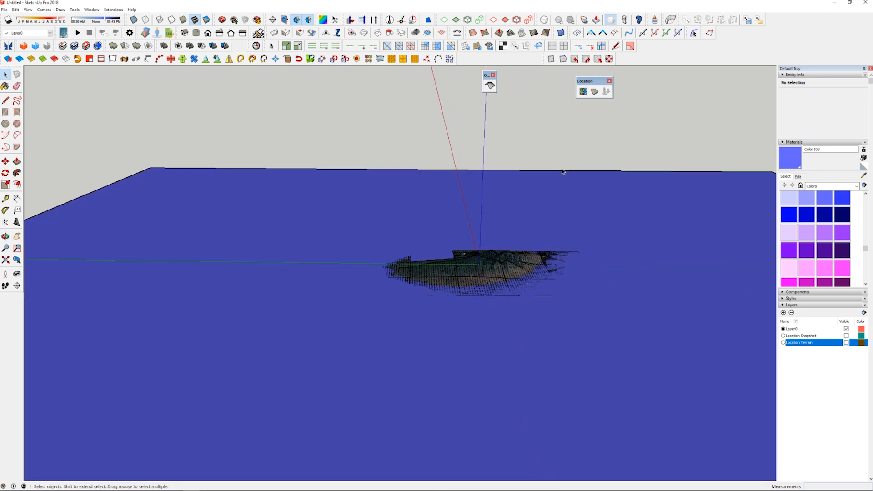
{"action": "scroll", "coordinate": [484, 314], "scroll_direction": "up", "scroll_amount": 8}
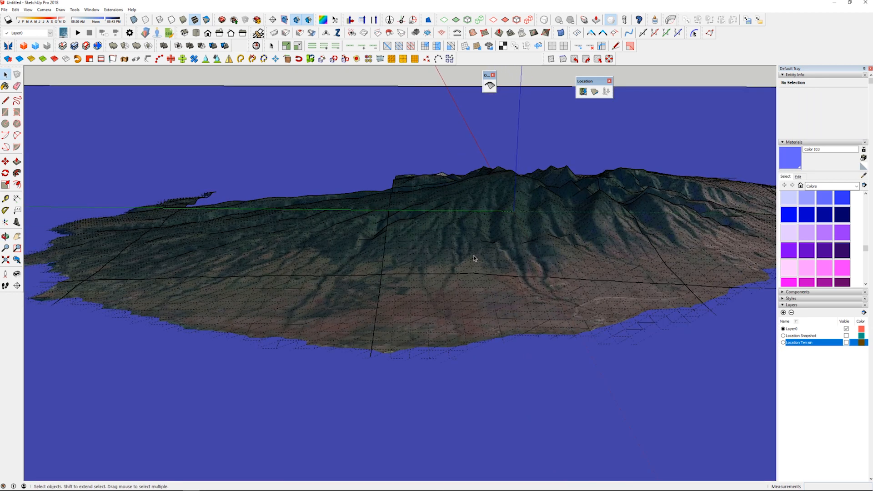
{"action": "middle_click_drag", "start_coordinate": [454, 273], "coordinate": [402, 249]}
{"action": "scroll", "coordinate": [402, 249], "scroll_direction": "up", "scroll_amount": 3}
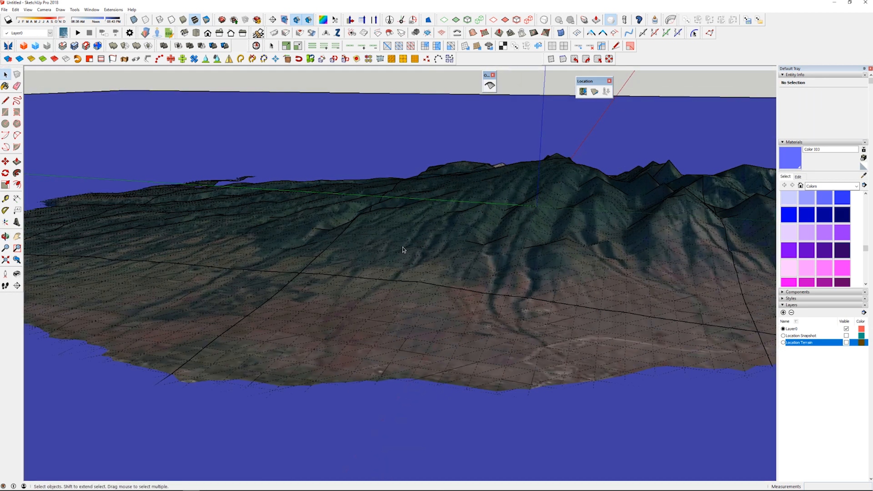
{"action": "scroll", "coordinate": [556, 221], "scroll_direction": "up", "scroll_amount": 3}
{"action": "key", "text": "l"}
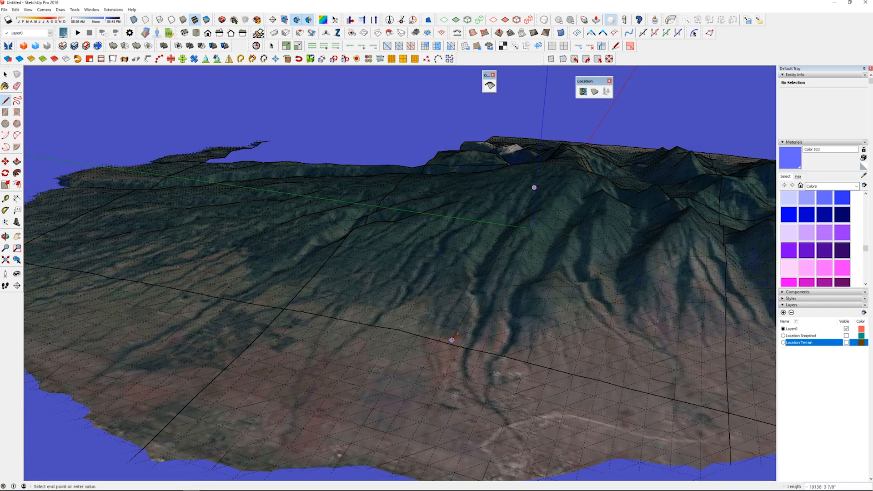
{"action": "key", "text": "space"}
{"action": "scroll", "coordinate": [427, 256], "scroll_direction": "down", "scroll_amount": 8}
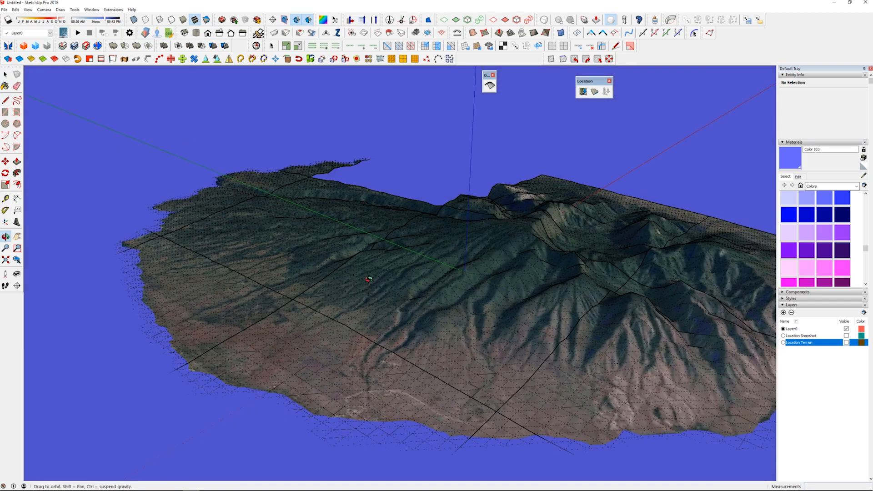
{"action": "middle_click_drag", "start_coordinate": [428, 256], "coordinate": [535, 309]}
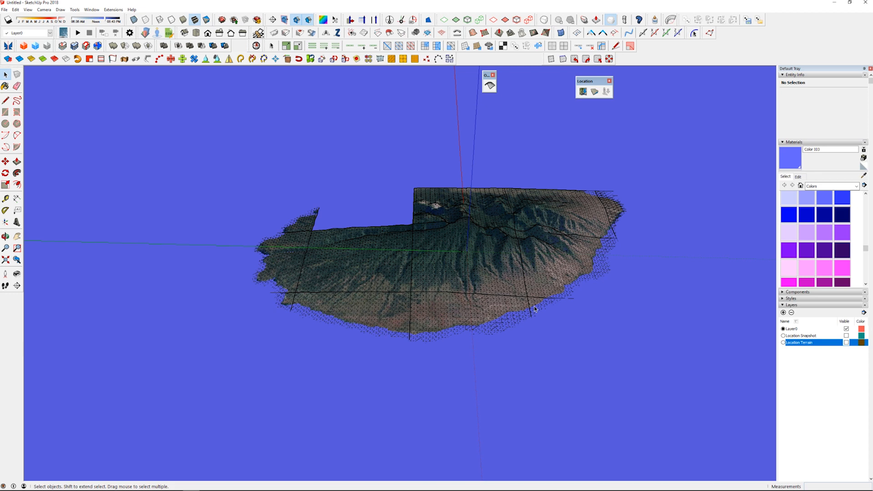
{"action": "middle_click_drag", "start_coordinate": [415, 251], "coordinate": [415, 235]}
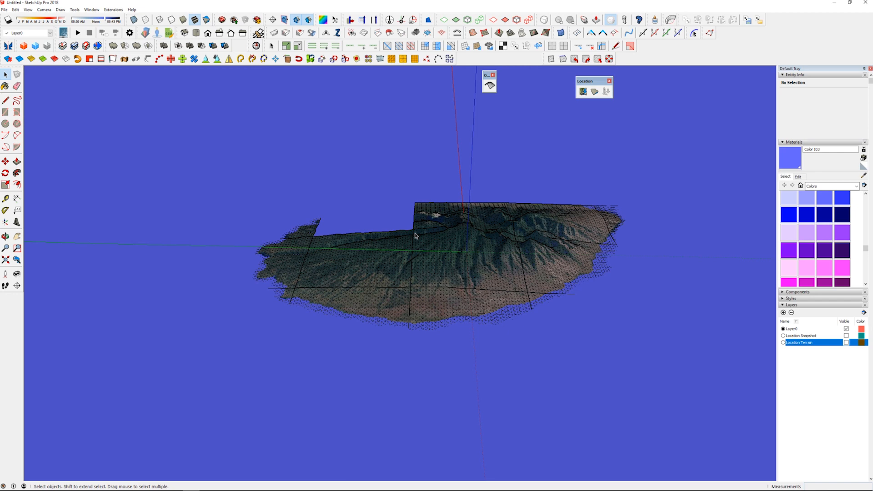
{"action": "scroll", "coordinate": [481, 219], "scroll_direction": "down", "scroll_amount": 4}
{"action": "middle_click_drag", "start_coordinate": [446, 302], "coordinate": [275, 218]}
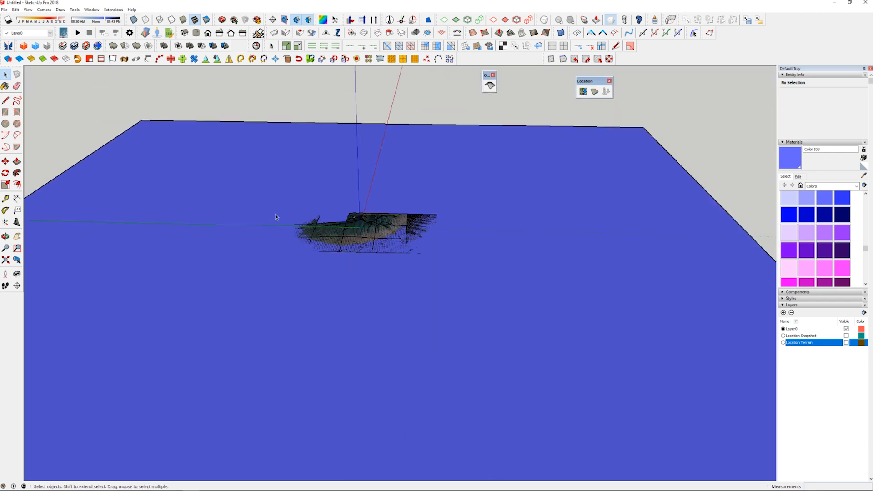
{"action": "left_click_drag", "start_coordinate": [442, 285], "coordinate": [442, 285]}
{"action": "scroll", "coordinate": [460, 309], "scroll_direction": "down", "scroll_amount": 3}
{"action": "scroll", "coordinate": [403, 259], "scroll_direction": "up", "scroll_amount": 2}
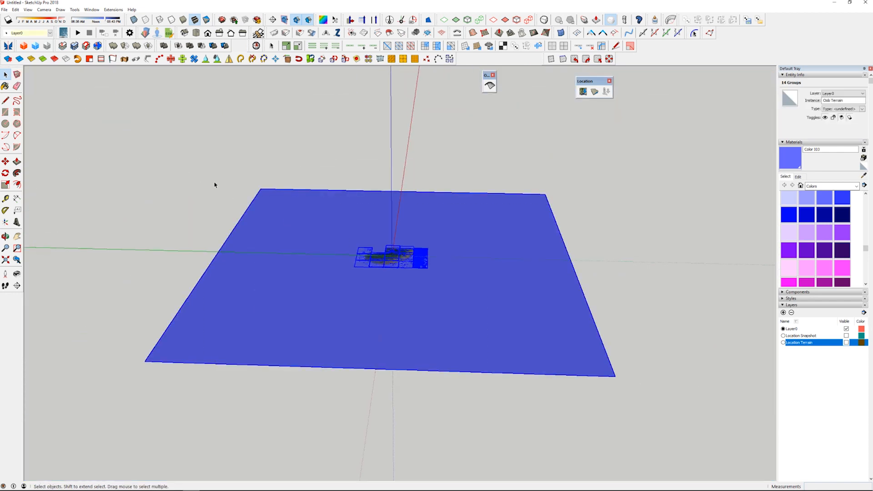
{"action": "left_click", "coordinate": [354, 156]}
{"action": "scroll", "coordinate": [378, 225], "scroll_direction": "up", "scroll_amount": 5}
{"action": "middle_click_drag", "start_coordinate": [403, 295], "coordinate": [409, 187]}
{"action": "scroll", "coordinate": [397, 247], "scroll_direction": "up", "scroll_amount": 2}
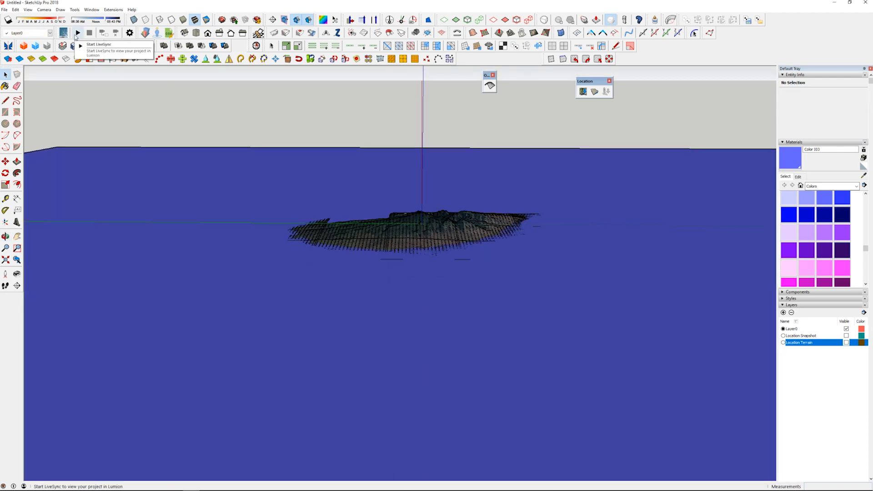
{"action": "middle_click_drag", "start_coordinate": [265, 178], "coordinate": [265, 260]}
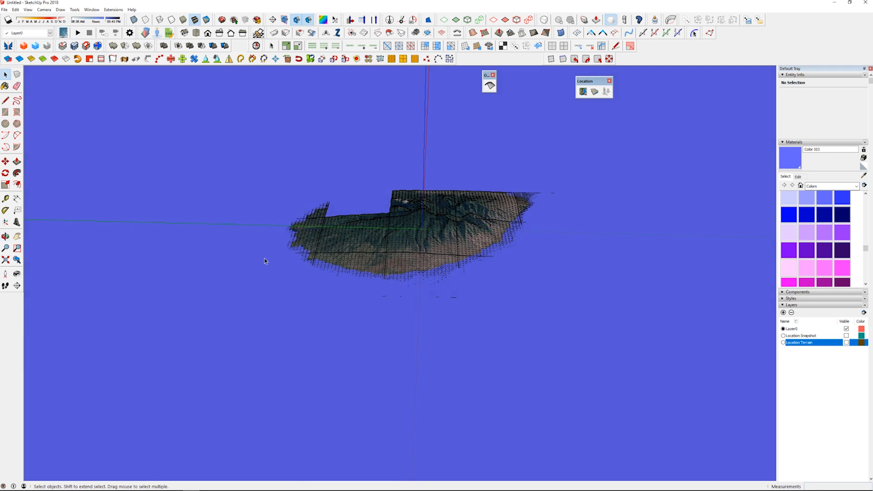
{"action": "mouse_move", "coordinate": [342, 484]}
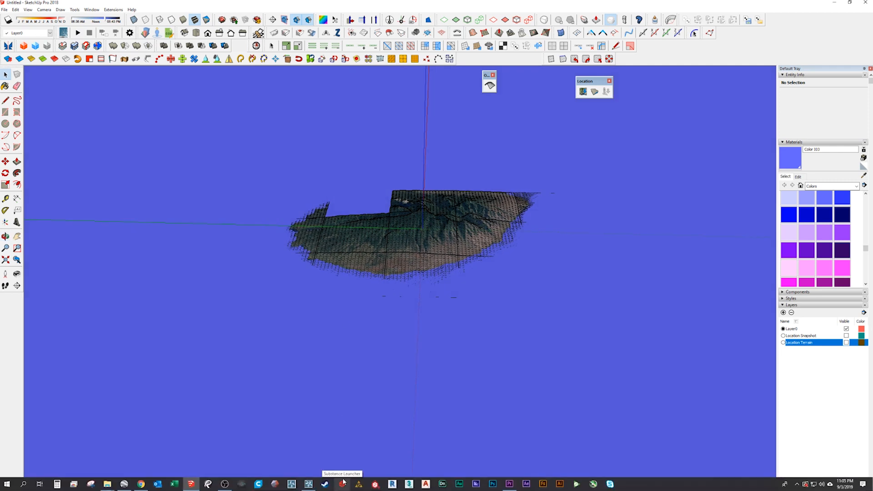
Step: Select all terrain tiles together with the ocean plane and scale them down uniformly about their center
{"action": "scroll", "coordinate": [367, 364], "scroll_direction": "down", "scroll_amount": 5}
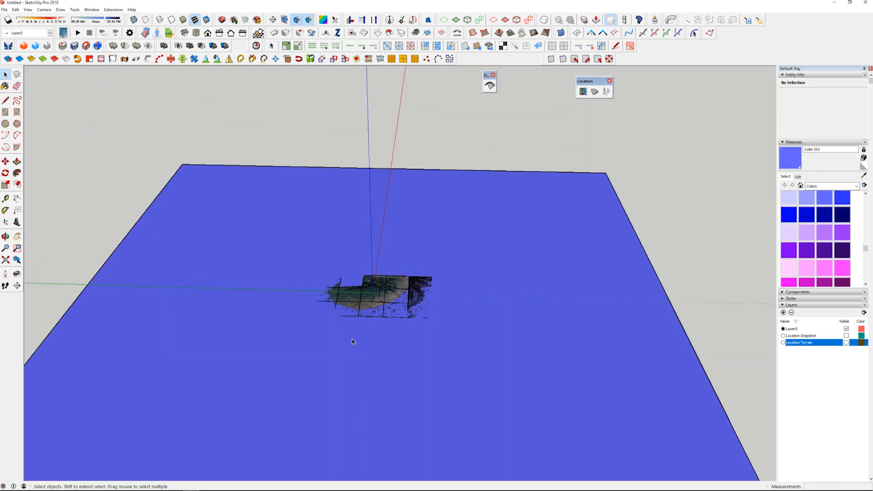
{"action": "left_click_drag", "start_coordinate": [163, 195], "coordinate": [594, 425]}
{"action": "scroll", "coordinate": [438, 316], "scroll_direction": "up", "scroll_amount": 4}
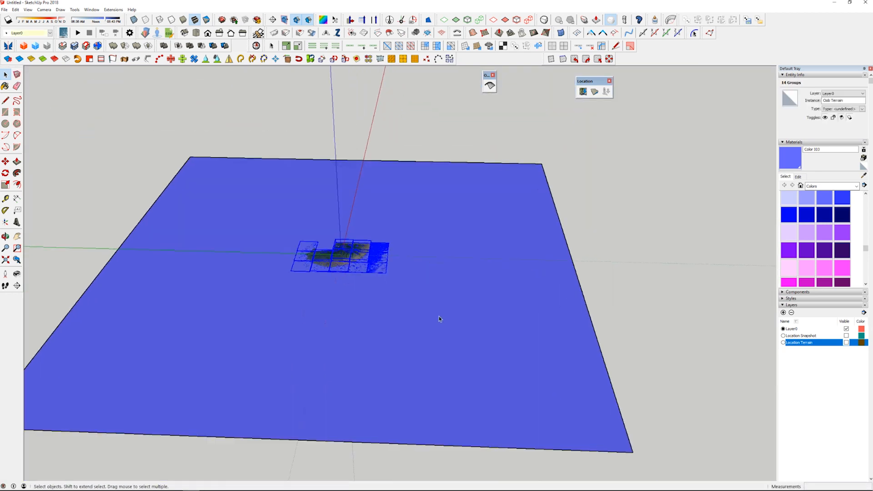
{"action": "key", "text": "s"}
{"action": "key", "text": "space"}
{"action": "scroll", "coordinate": [454, 311], "scroll_direction": "down", "scroll_amount": 3}
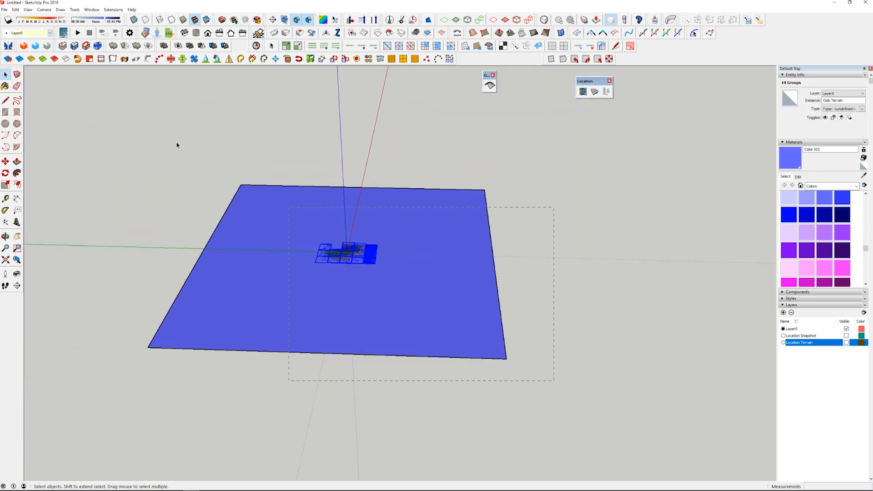
{"action": "left_click", "coordinate": [301, 221], "text": "shift"}
{"action": "key", "text": "s"}
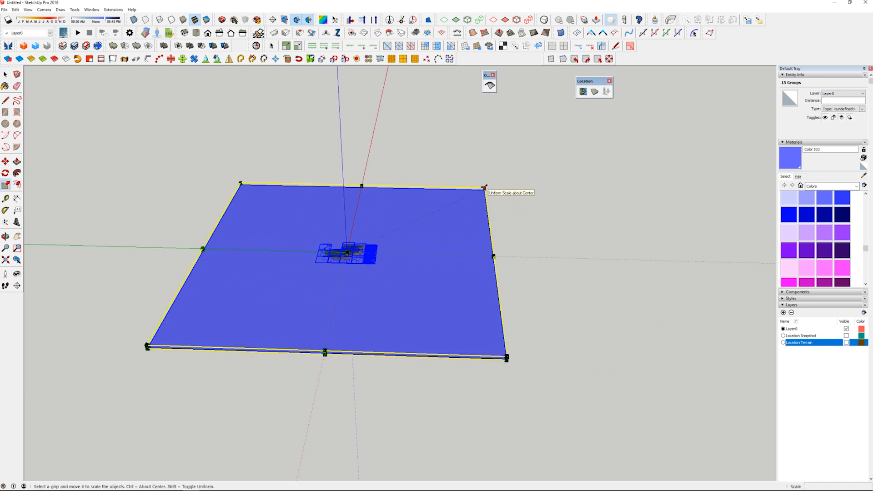
{"action": "left_click_drag", "start_coordinate": [484, 187], "coordinate": [389, 232], "text": "ctrl"}
Step: Move the selected terrain and ocean plane together about 112,383' away from the axes origin and clear the selection
{"action": "key", "text": "m"}
{"action": "scroll", "coordinate": [392, 232], "scroll_direction": "up", "scroll_amount": 2}
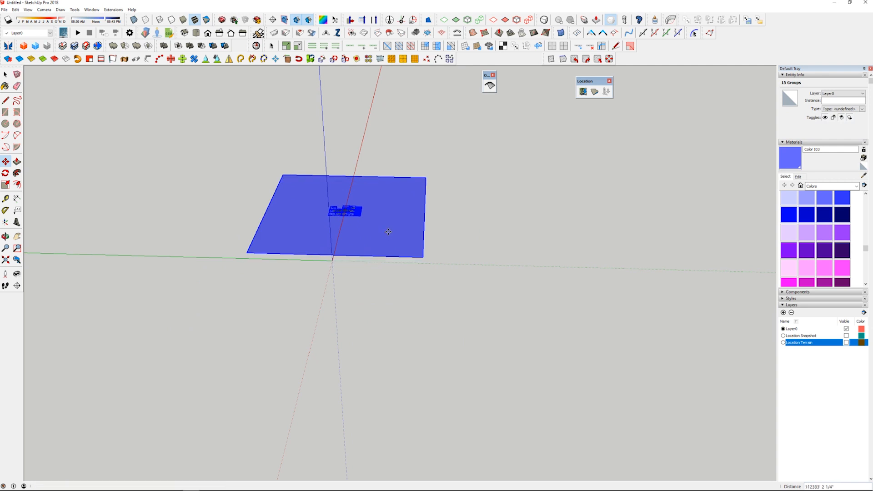
{"action": "middle_click_drag", "start_coordinate": [360, 249], "coordinate": [381, 241], "text": "shift"}
{"action": "scroll", "coordinate": [381, 287], "scroll_direction": "up", "scroll_amount": 2}
{"action": "key", "text": "space"}
{"action": "left_click", "coordinate": [406, 178]}
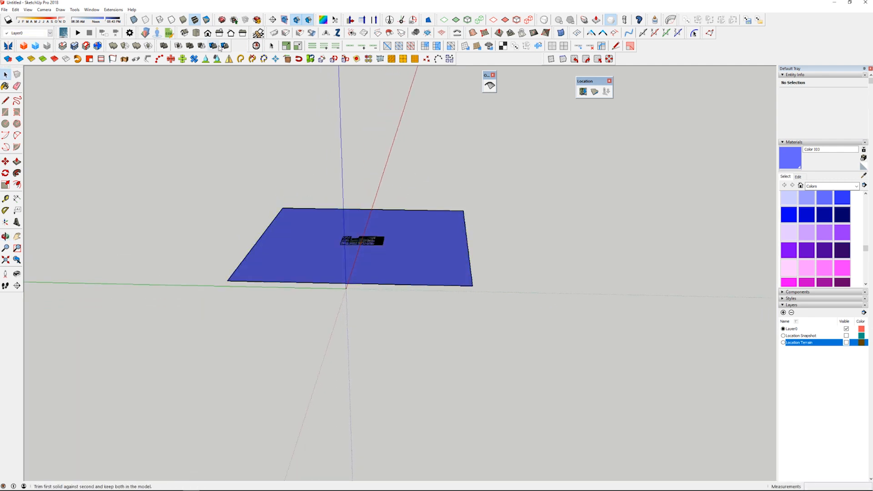
Step: Save the model as maui in the skp graveyard folder and start LiveSync to Lumion
{"action": "left_click", "coordinate": [77, 34]}
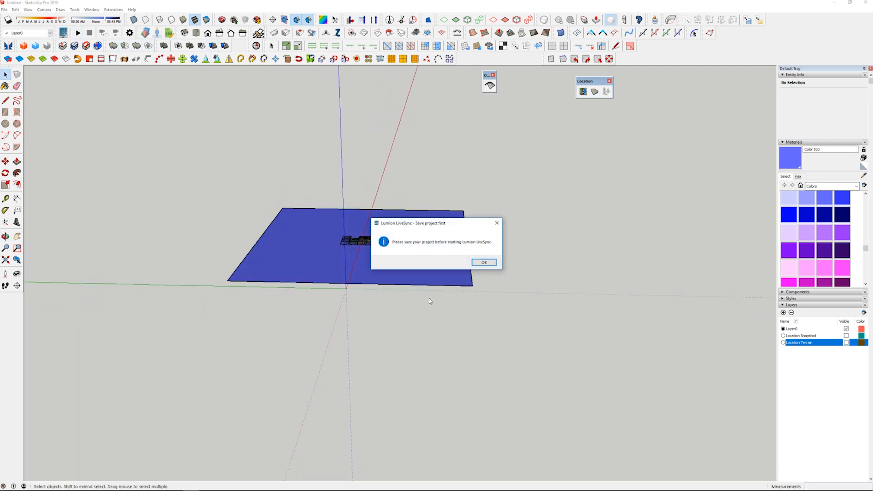
{"action": "left_click", "coordinate": [483, 264]}
{"action": "left_click", "coordinate": [4, 10]}
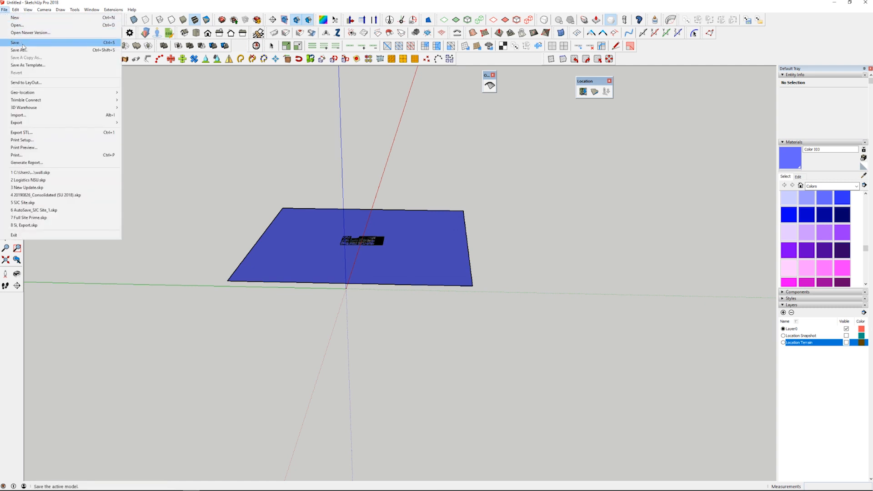
{"action": "left_click", "coordinate": [25, 49]}
{"action": "type", "text": "maui"}
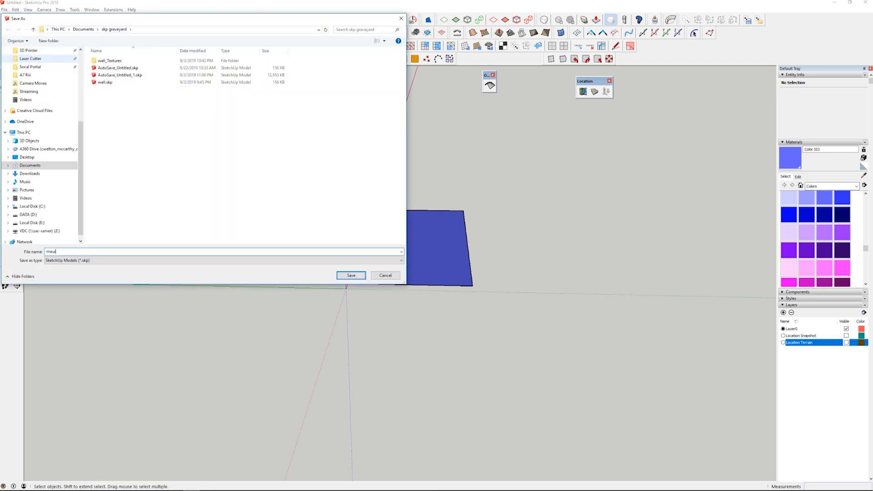
{"action": "key", "text": "Return"}
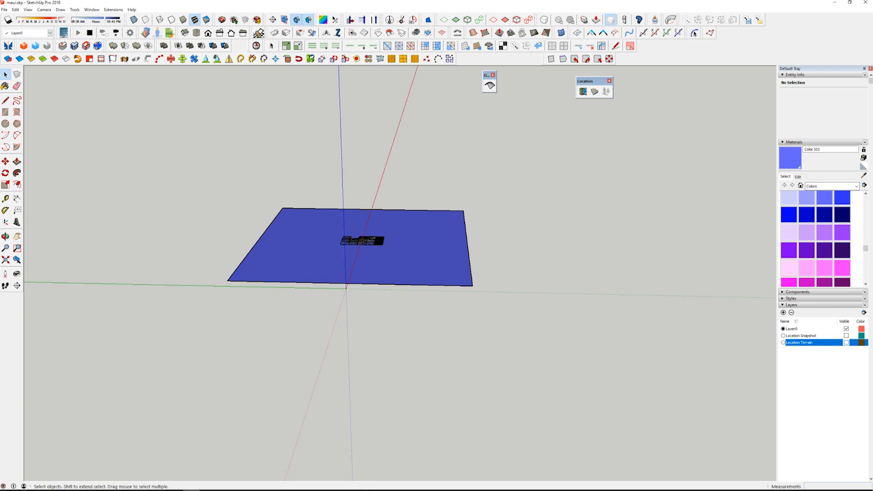
Step: Switch to Lumion and examine the synced island and surrounding ocean from high above the beach
{"action": "left_click", "coordinate": [308, 483]}
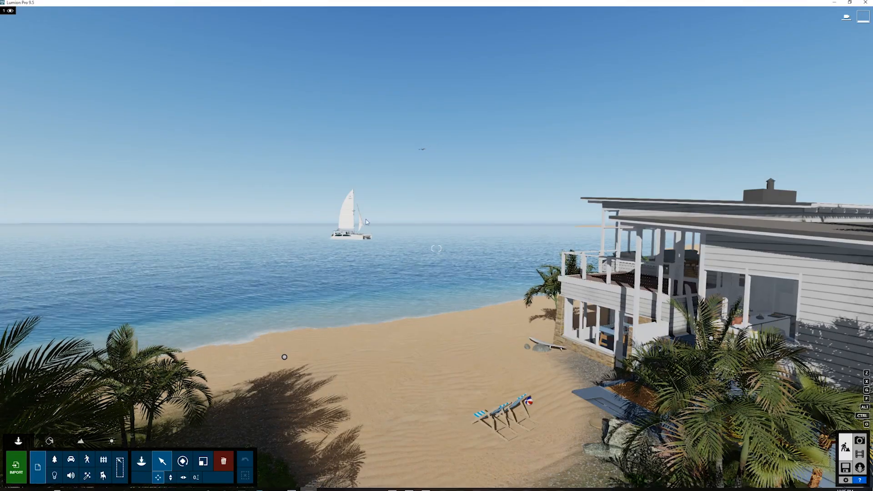
{"action": "right_click_drag", "start_coordinate": [357, 356], "coordinate": [257, 369]}
{"action": "key", "text": "q"}
{"action": "key", "text": "q"}
{"action": "key", "text": "q"}
{"action": "key", "text": "q"}
{"action": "key", "text": "s"}
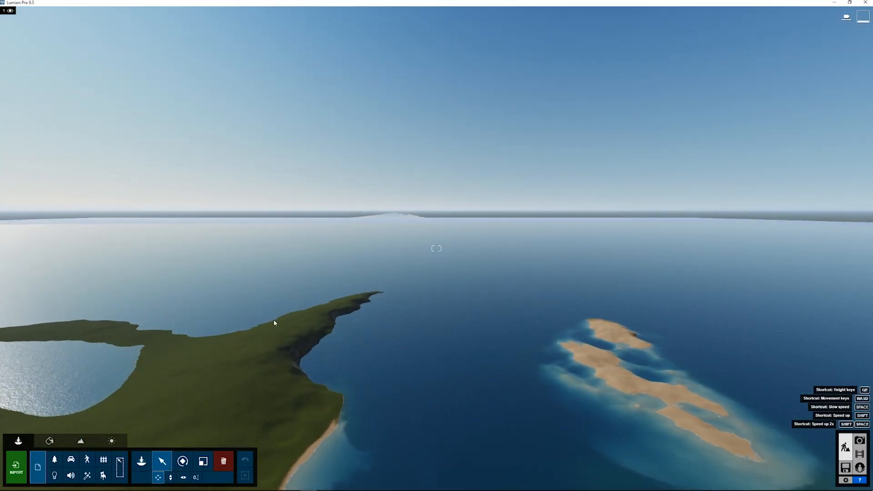
{"action": "right_click_drag", "start_coordinate": [274, 320], "coordinate": [328, 332]}
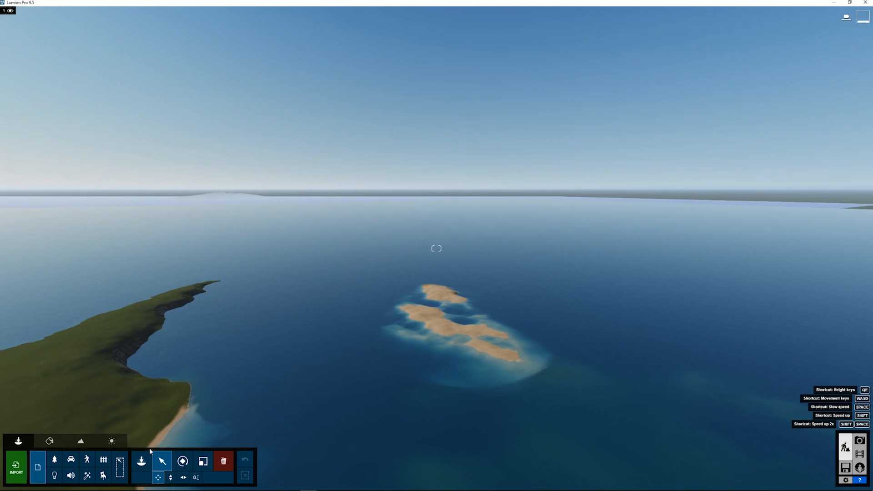
Step: Select the imported maui model and examine its full extent around the Lumion island from far away
{"action": "left_click", "coordinate": [222, 196]}
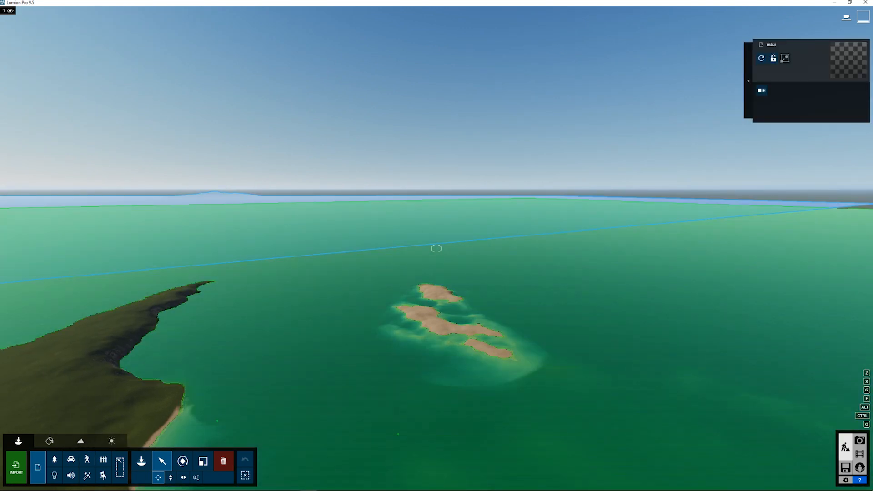
{"action": "right_click_drag", "start_coordinate": [196, 309], "coordinate": [158, 333]}
{"action": "key", "text": "s"}
{"action": "key", "text": "shift+s"}
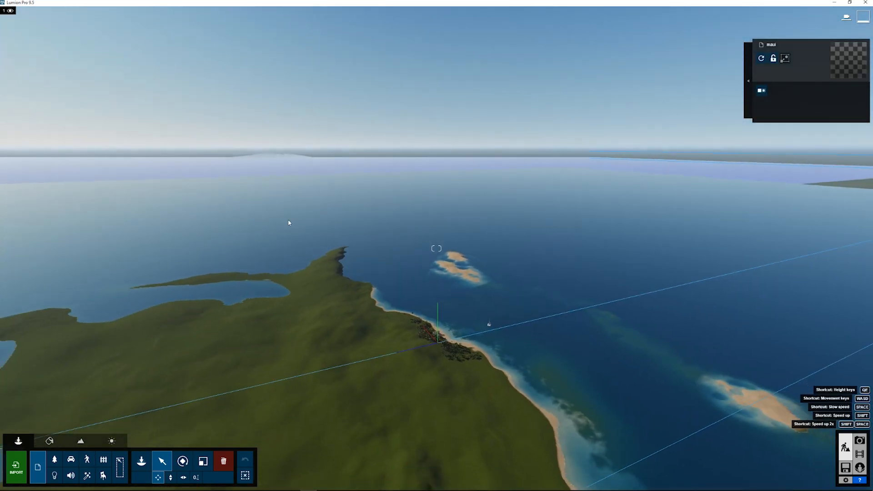
{"action": "right_click_drag", "start_coordinate": [291, 220], "coordinate": [315, 226]}
{"action": "key", "text": "shift+s"}
{"action": "key", "text": "shift+d"}
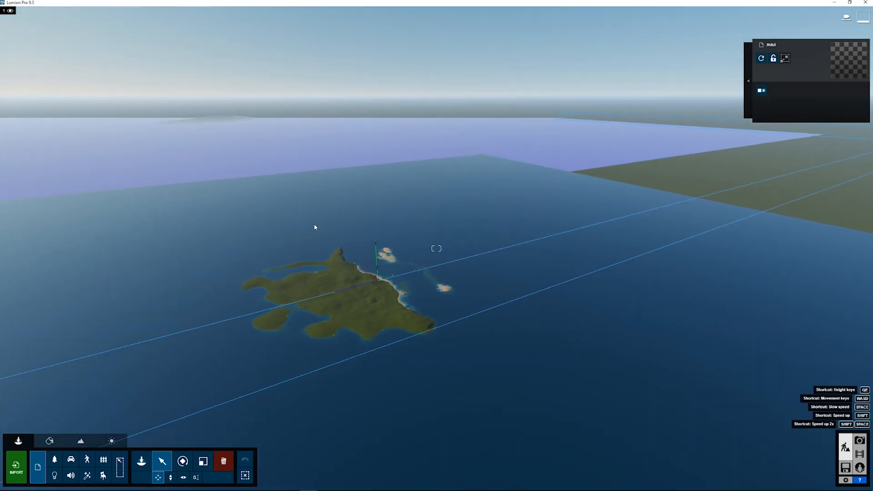
Step: Arrange SketchUp and Lumion side by side and set the Lumion camera high behind the beach house, facing the sea
{"action": "mouse_move", "coordinate": [419, 3]}
{"action": "left_mouse_down"}
{"action": "mouse_move", "coordinate": [564, 171]}
{"action": "mouse_move", "coordinate": [871, 182]}
{"action": "left_mouse_up"}
{"action": "left_click", "coordinate": [136, 145]}
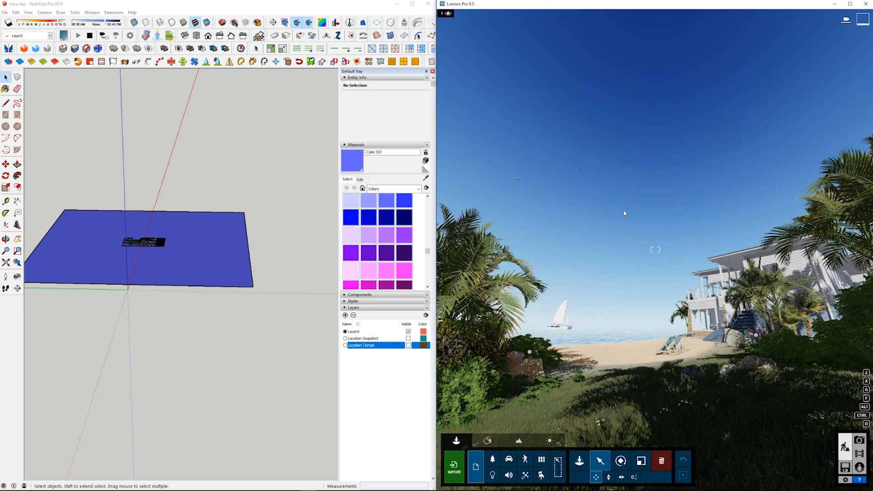
{"action": "mouse_move", "coordinate": [624, 213]}
{"action": "right_mouse_down"}
{"action": "mouse_move", "coordinate": [623, 263]}
{"action": "mouse_move", "coordinate": [586, 263]}
{"action": "mouse_move", "coordinate": [641, 286]}
{"action": "mouse_move", "coordinate": [618, 295]}
{"action": "right_mouse_up"}
{"action": "key", "text": "q"}
{"action": "key", "text": "s"}
{"action": "key", "text": "s"}
{"action": "key", "text": "q"}
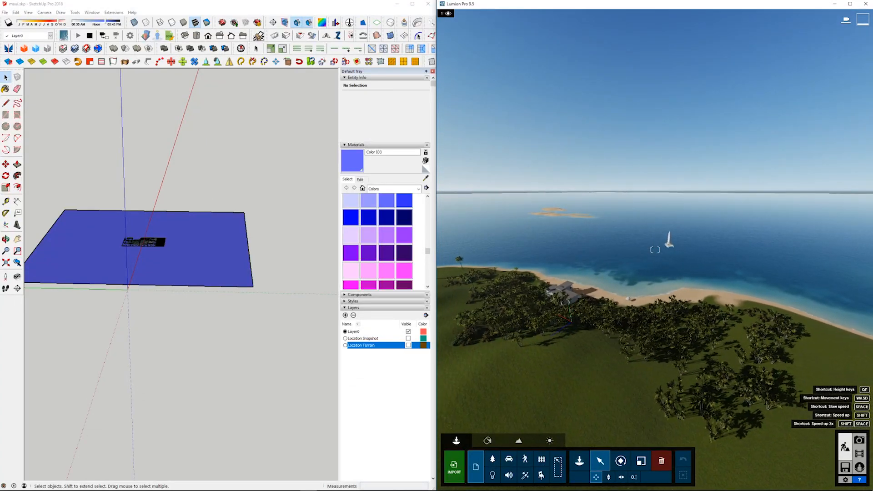
Step: In SketchUp, rotate the terrain and ocean group horizontally and move it about 7,130' so the mountains face the beach
{"action": "middle_click_drag", "start_coordinate": [210, 245], "coordinate": [202, 277]}
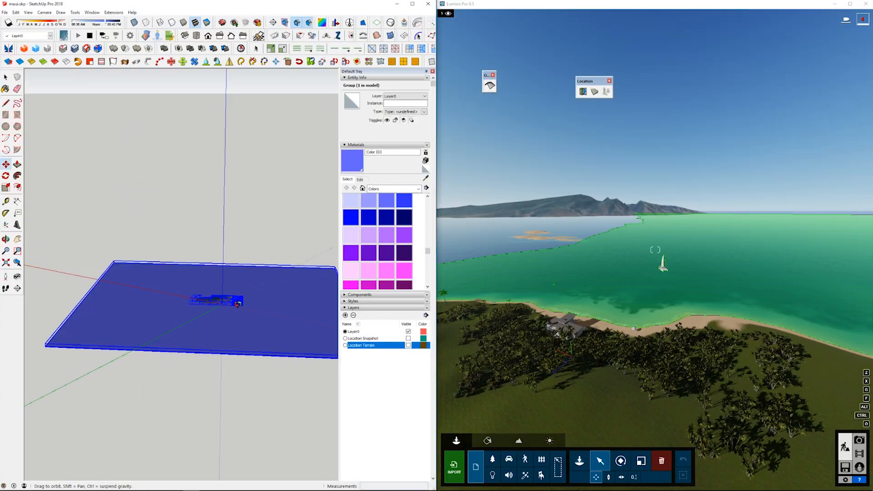
{"action": "left_click", "coordinate": [324, 301]}
{"action": "left_click", "coordinate": [323, 304]}
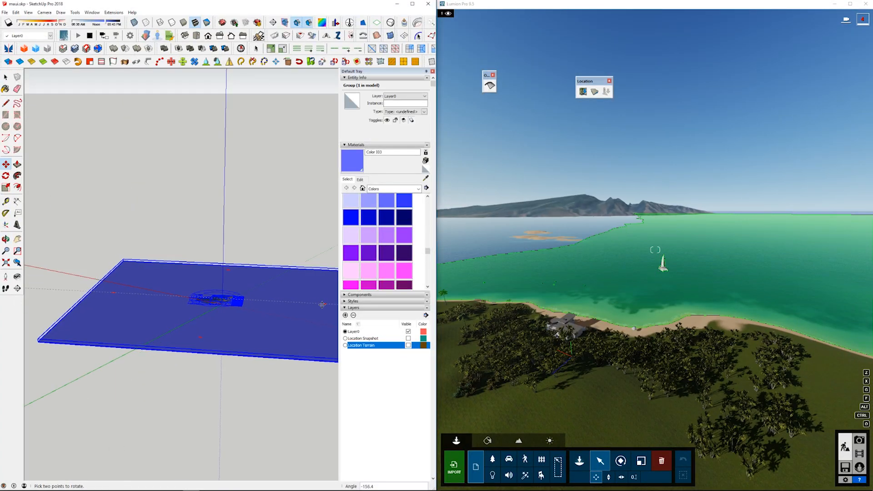
{"action": "middle_click_drag", "start_coordinate": [279, 306], "coordinate": [273, 310]}
{"action": "left_click", "coordinate": [251, 286]}
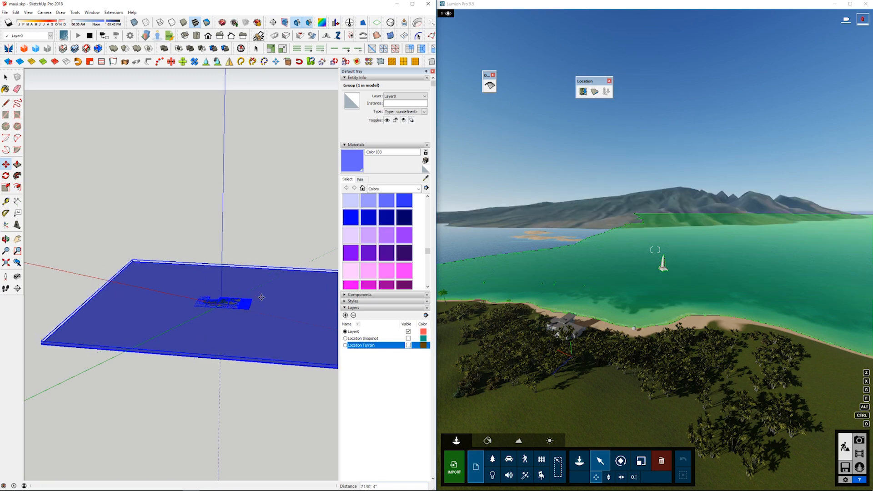
{"action": "left_click", "coordinate": [261, 297]}
Step: Check the coastline from above in Lumion and move the SketchUp terrain and ocean group 300' along the blue axis
{"action": "left_click", "coordinate": [559, 272]}
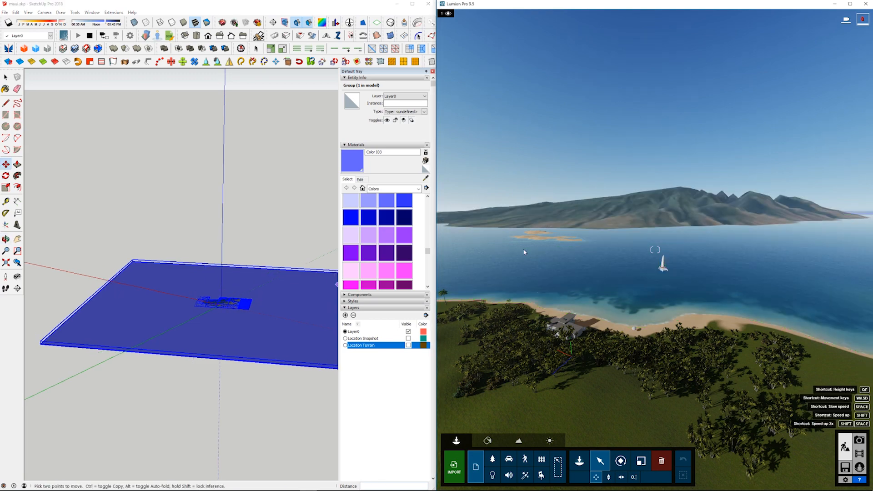
{"action": "left_click", "coordinate": [521, 251]}
{"action": "right_click_drag", "start_coordinate": [520, 252], "coordinate": [475, 286]}
{"action": "key", "text": "q"}
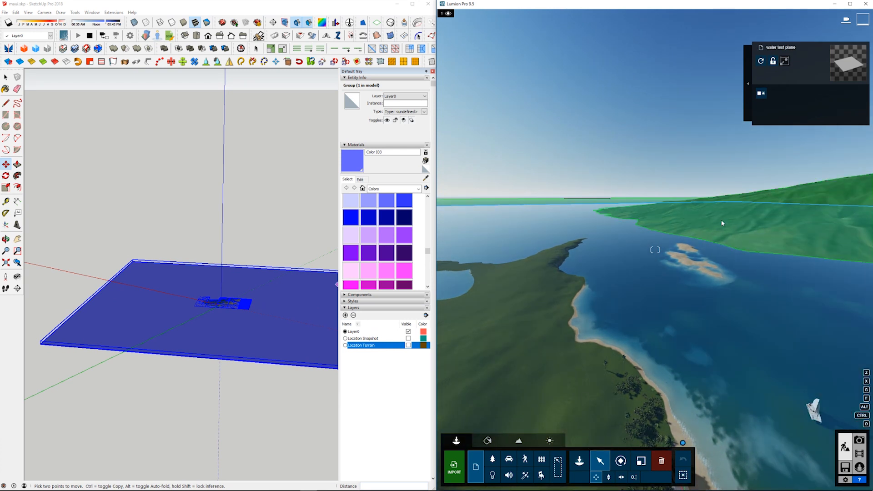
{"action": "left_click", "coordinate": [246, 282]}
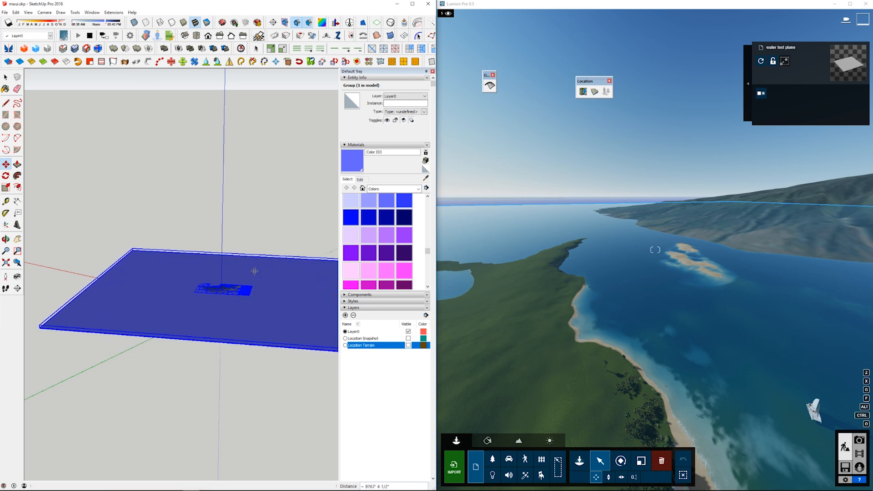
{"action": "left_click", "coordinate": [255, 271]}
{"action": "type", "text": "12"}
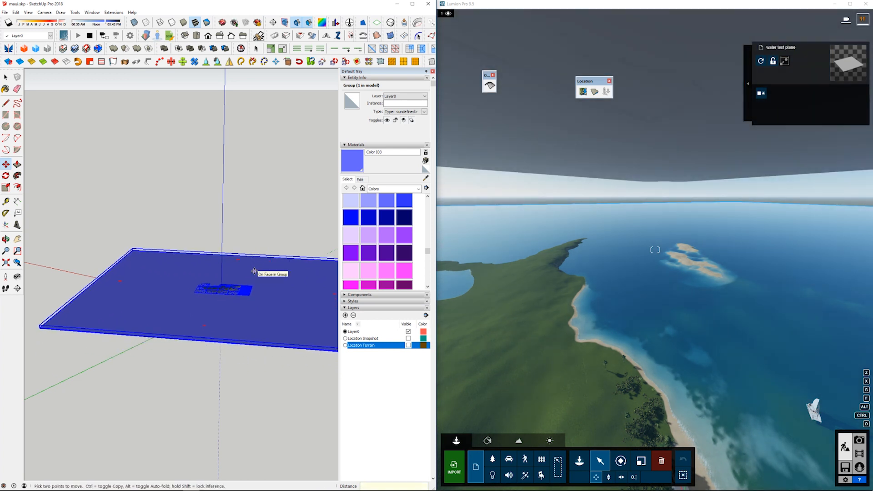
{"action": "key", "text": "Return"}
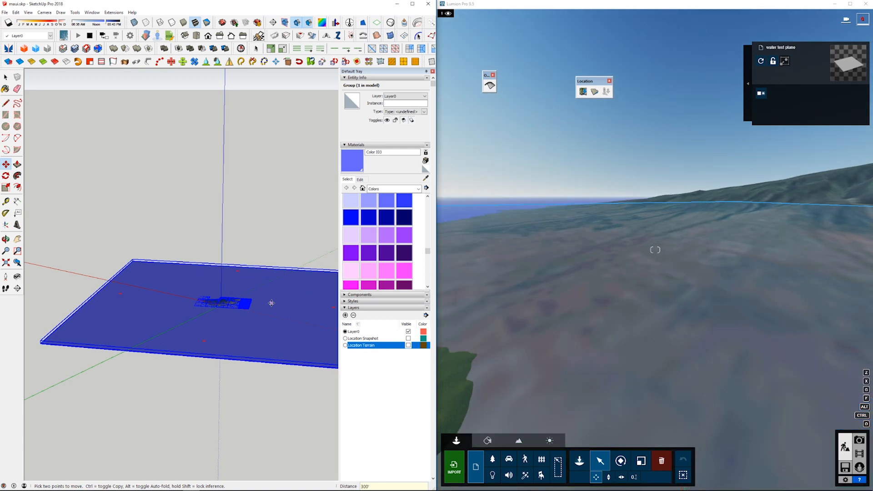
Step: Move the terrain and ocean group about 31,871' horizontally, farther out from the beach
{"action": "middle_click_drag", "start_coordinate": [272, 303], "coordinate": [262, 315]}
{"action": "left_click", "coordinate": [261, 315]}
{"action": "left_click", "coordinate": [283, 303]}
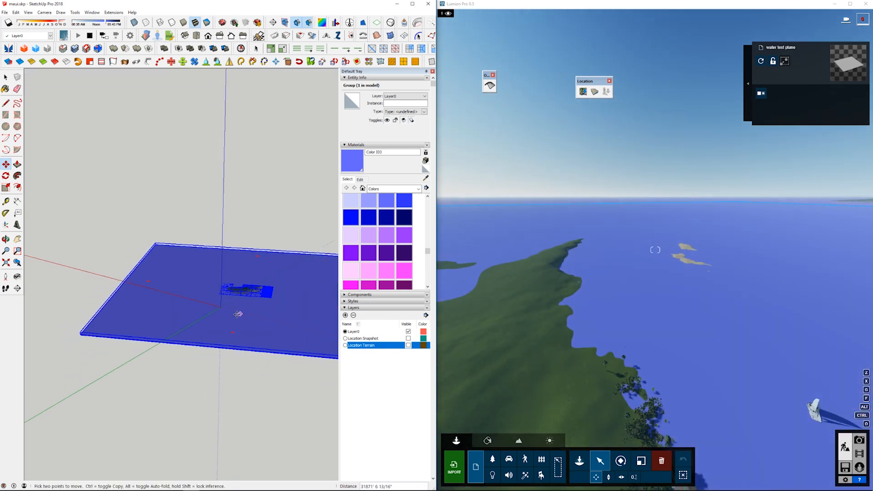
Step: Examine in Lumion how the distant island and ocean plane look from the coast and from beach level beside the house
{"action": "left_click", "coordinate": [586, 271]}
{"action": "mouse_move", "coordinate": [557, 282]}
{"action": "right_mouse_down"}
{"action": "mouse_move", "coordinate": [637, 282]}
{"action": "mouse_move", "coordinate": [559, 312]}
{"action": "right_mouse_up"}
{"action": "key", "text": "r"}
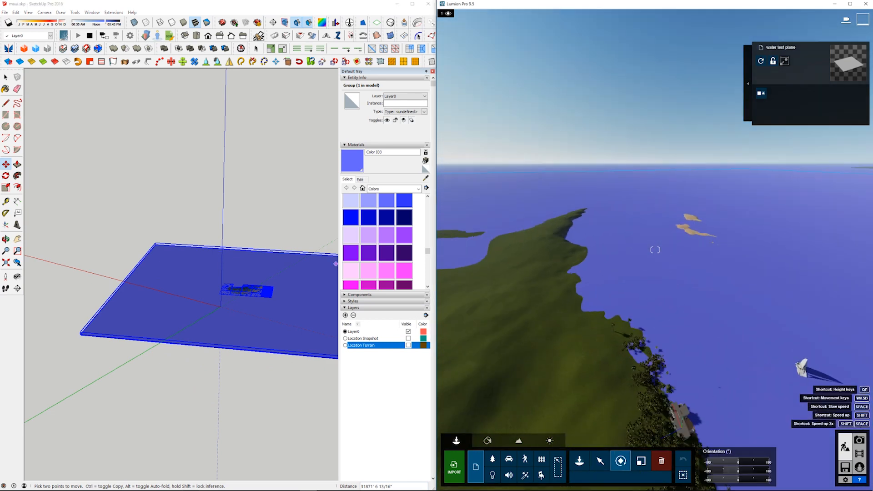
{"action": "key", "text": "w"}
{"action": "mouse_move", "coordinate": [655, 250]}
{"action": "right_mouse_down"}
{"action": "mouse_move", "coordinate": [648, 291]}
{"action": "mouse_move", "coordinate": [791, 247]}
{"action": "mouse_move", "coordinate": [596, 243]}
{"action": "mouse_move", "coordinate": [591, 191]}
{"action": "mouse_move", "coordinate": [603, 193]}
{"action": "mouse_move", "coordinate": [591, 221]}
{"action": "right_mouse_up"}
{"action": "key", "text": "w"}
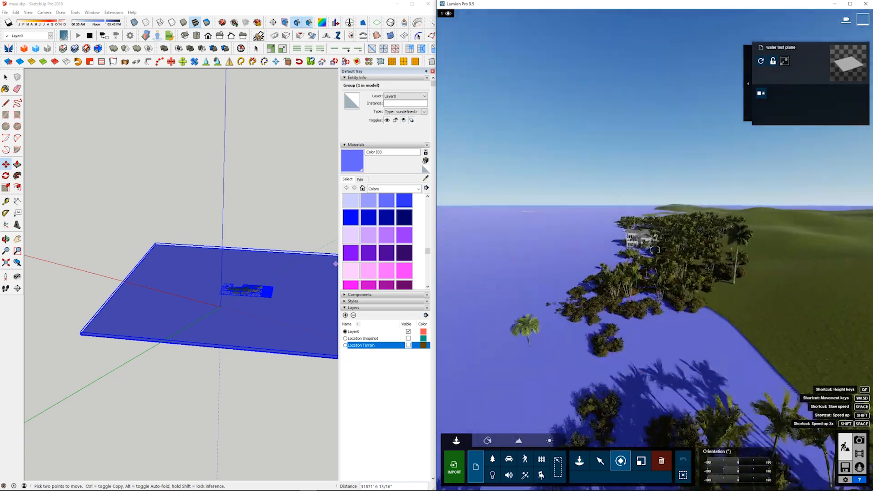
{"action": "key", "text": "w"}
{"action": "mouse_move", "coordinate": [654, 250]}
{"action": "right_mouse_down"}
{"action": "mouse_move", "coordinate": [653, 261]}
{"action": "mouse_move", "coordinate": [609, 227]}
{"action": "mouse_move", "coordinate": [622, 236]}
{"action": "mouse_move", "coordinate": [591, 230]}
{"action": "mouse_move", "coordinate": [618, 241]}
{"action": "right_mouse_up"}
{"action": "key", "text": "w"}
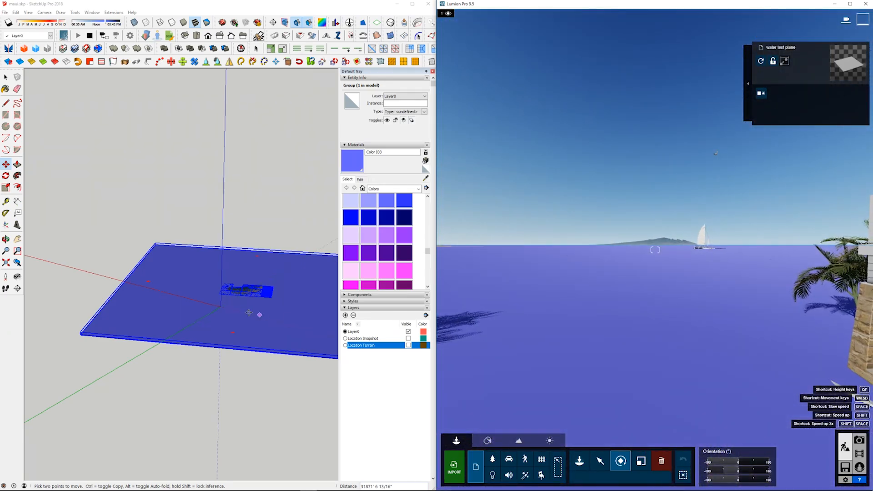
Step: Move the terrain and ocean group about 13,558' back toward the beach and rotate it slightly, undoing the last trial shift
{"action": "left_click_drag", "start_coordinate": [277, 304], "coordinate": [270, 313]}
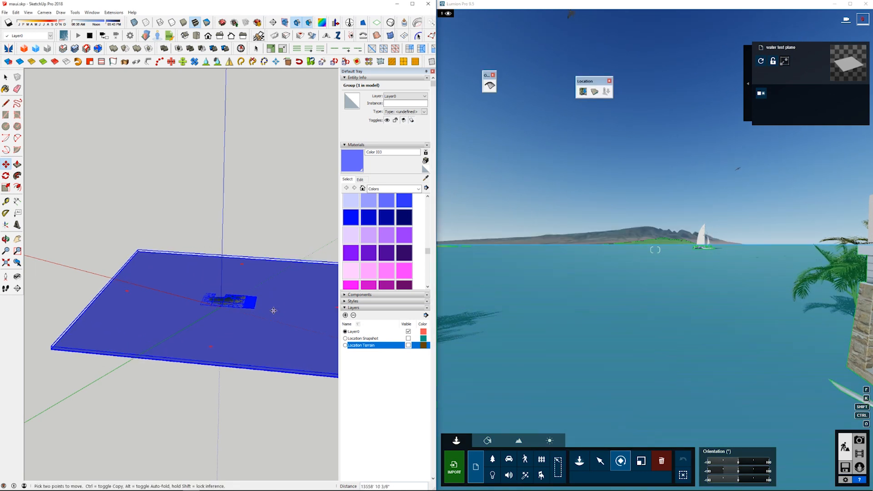
{"action": "mouse_move", "coordinate": [260, 292]}
{"action": "middle_mouse_down"}
{"action": "mouse_move", "coordinate": [280, 308]}
{"action": "mouse_move", "coordinate": [233, 312]}
{"action": "middle_mouse_up"}
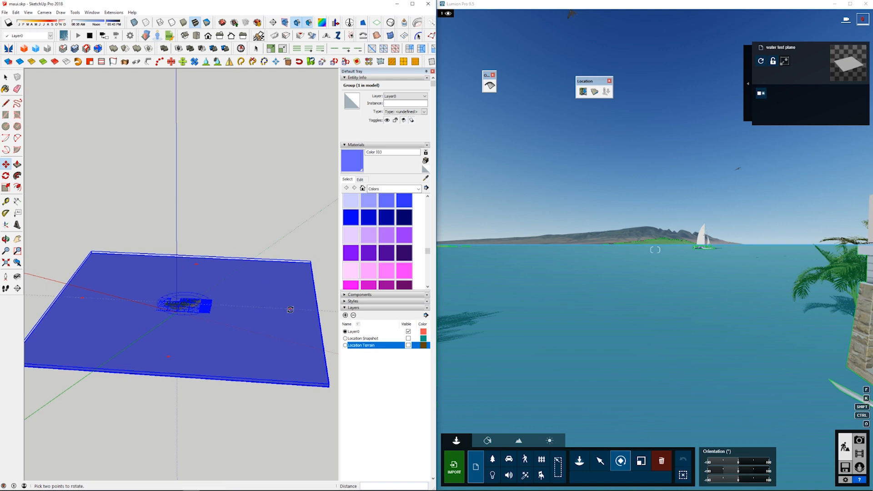
{"action": "mouse_move", "coordinate": [290, 310]}
{"action": "left_mouse_down"}
{"action": "mouse_move", "coordinate": [301, 319]}
{"action": "mouse_move", "coordinate": [283, 303]}
{"action": "left_mouse_up"}
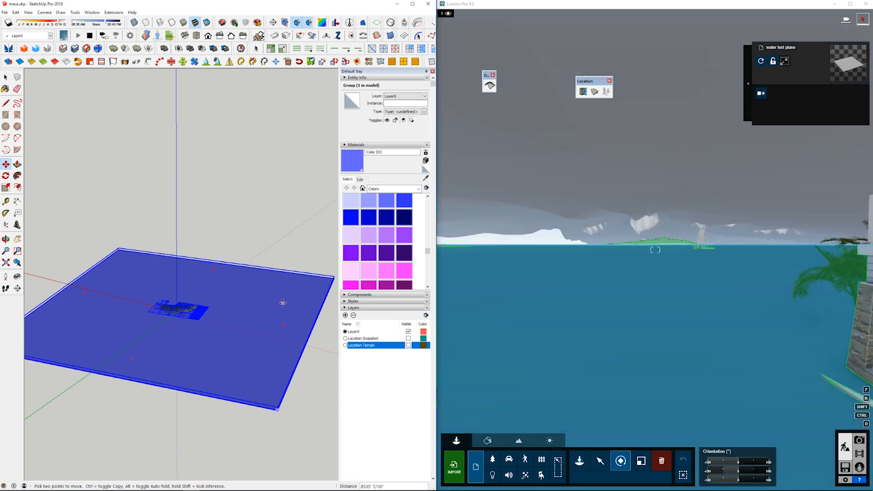
{"action": "key", "text": "ctrl+z"}
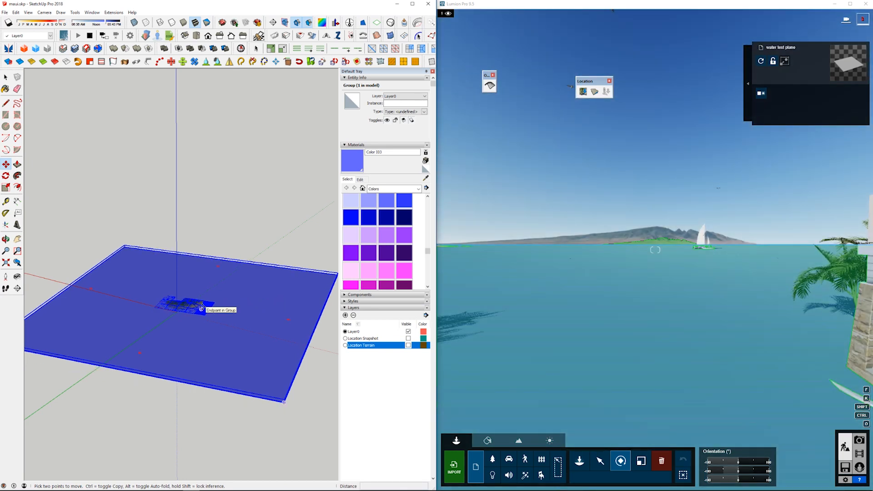
Step: Shift the terrain and ocean group vertically, trying 5' and 2' and settling on 3', to match the ocean plane to the shoreline
{"action": "middle_click_drag", "start_coordinate": [203, 329], "coordinate": [291, 248]}
{"action": "left_click_drag", "start_coordinate": [292, 248], "coordinate": [300, 249]}
{"action": "key", "text": "Return"}
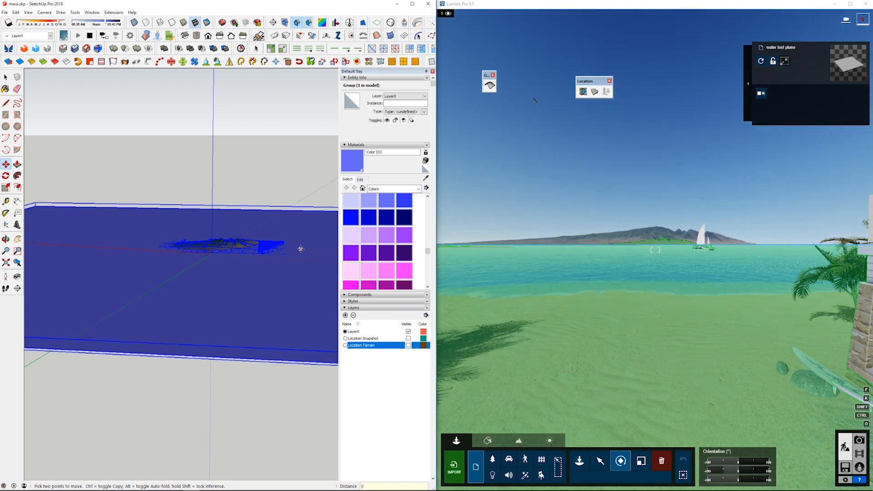
{"action": "type", "text": "3"}
{"action": "key", "text": "Return"}
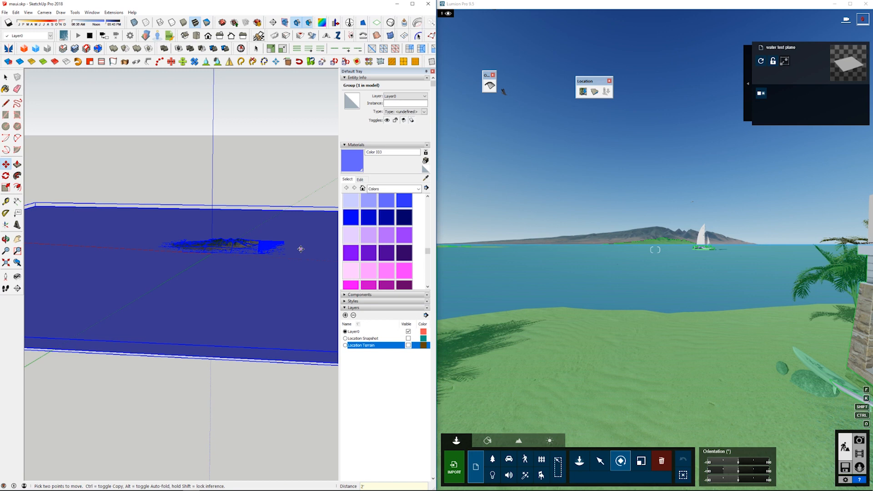
{"action": "type", "text": "4"}
{"action": "key", "text": "Return"}
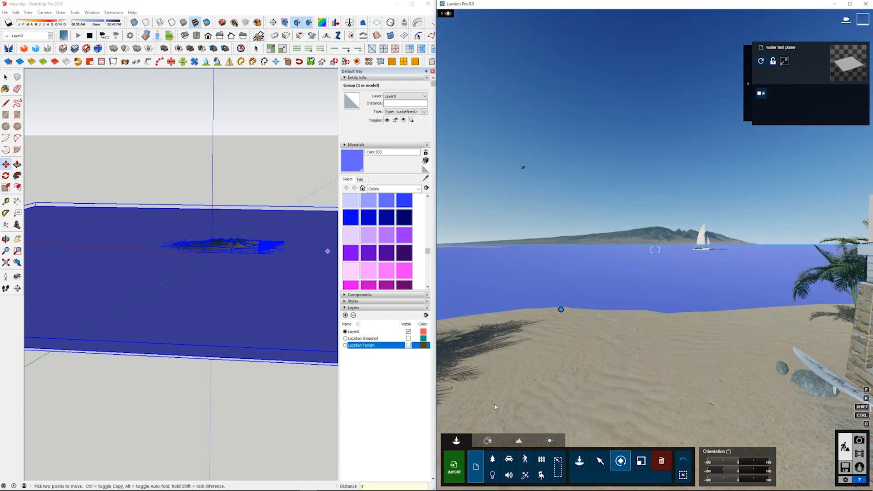
Step: Copy the Clear Ocean material from the water test plane in Lumion
{"action": "left_click", "coordinate": [485, 442]}
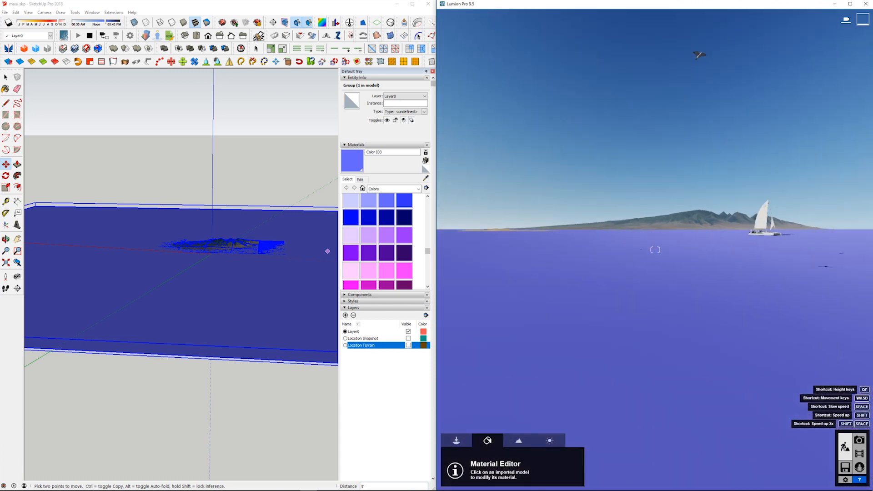
{"action": "right_click_drag", "start_coordinate": [570, 266], "coordinate": [592, 191]}
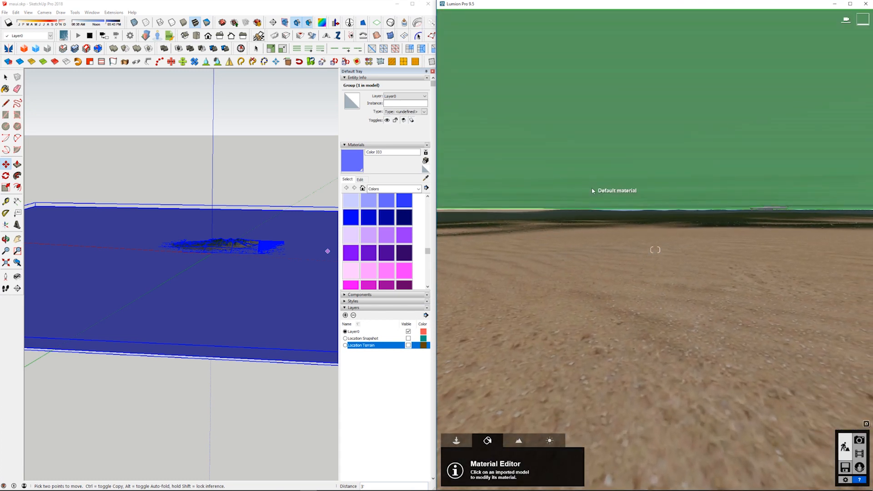
{"action": "left_click", "coordinate": [594, 192]}
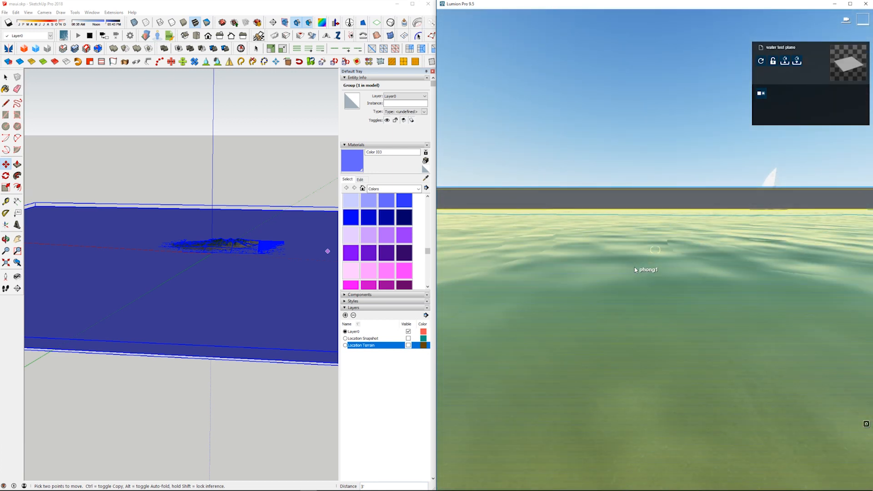
{"action": "left_click", "coordinate": [529, 316]}
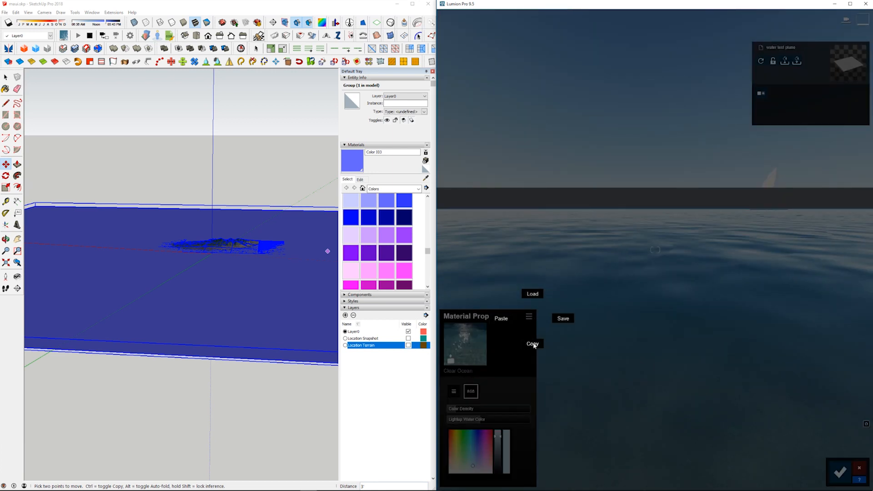
{"action": "left_click", "coordinate": [531, 344]}
Step: Give the maui model's ocean plane a Standard material and paste the copied Clear Ocean material over it
{"action": "left_click", "coordinate": [621, 243]}
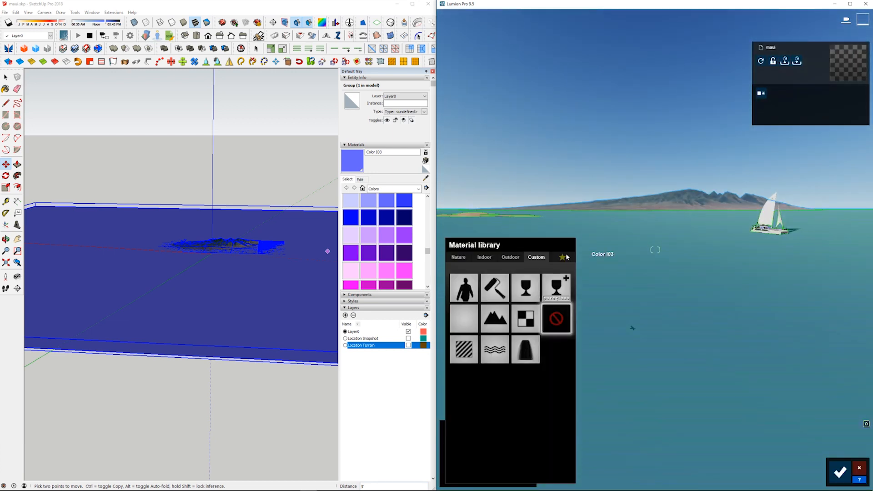
{"action": "left_click", "coordinate": [464, 349]}
{"action": "left_click", "coordinate": [528, 297]}
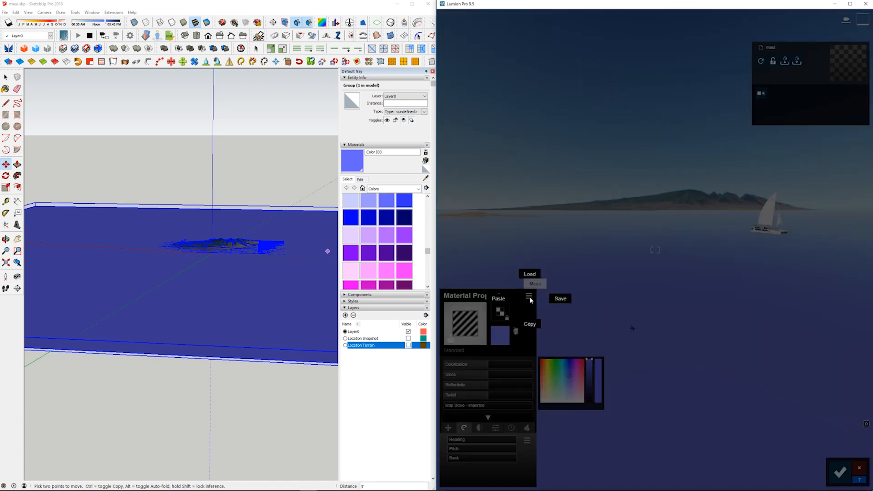
{"action": "left_click", "coordinate": [503, 304]}
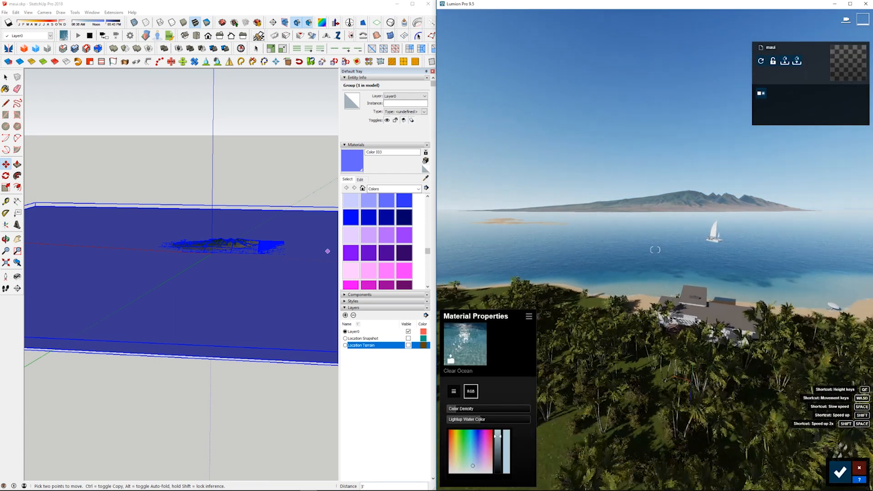
Step: Check the water from the coast and move the terrain and ocean group in SketchUp about 2,263' closer to the beach
{"action": "key", "text": "w"}
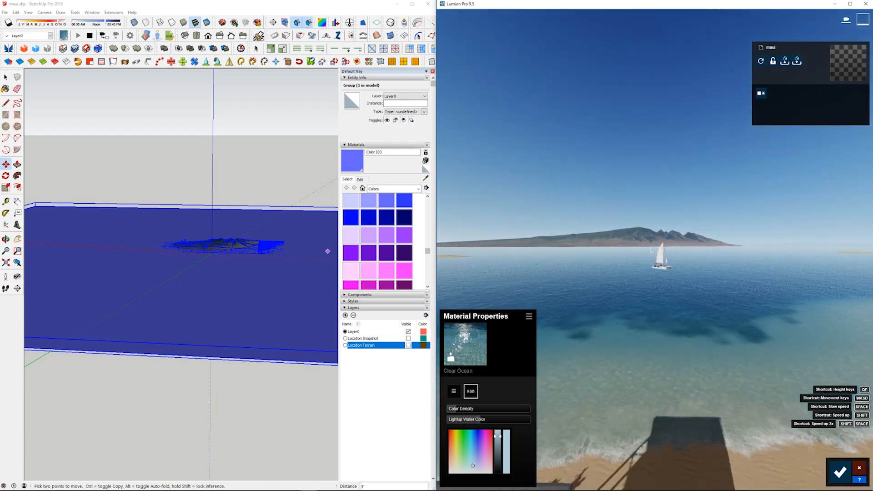
{"action": "key", "text": "s"}
{"action": "middle_click_drag", "start_coordinate": [189, 273], "coordinate": [236, 291]}
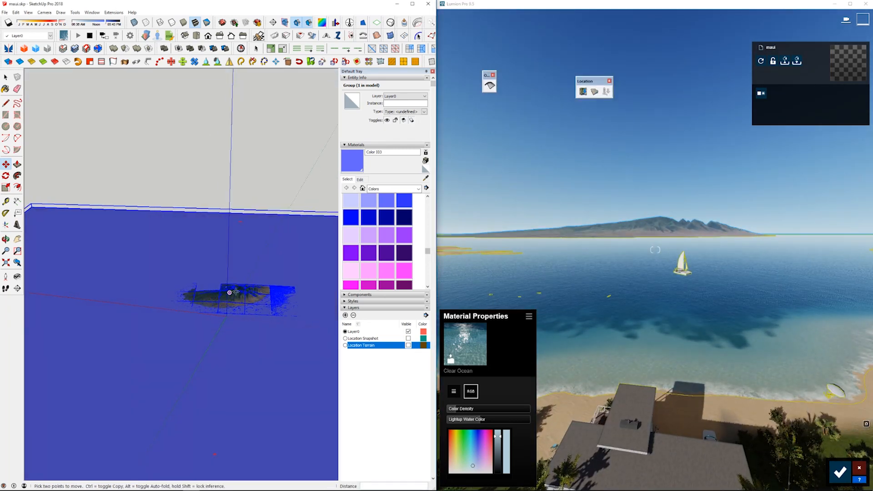
{"action": "middle_click_drag", "start_coordinate": [289, 297], "coordinate": [290, 298]}
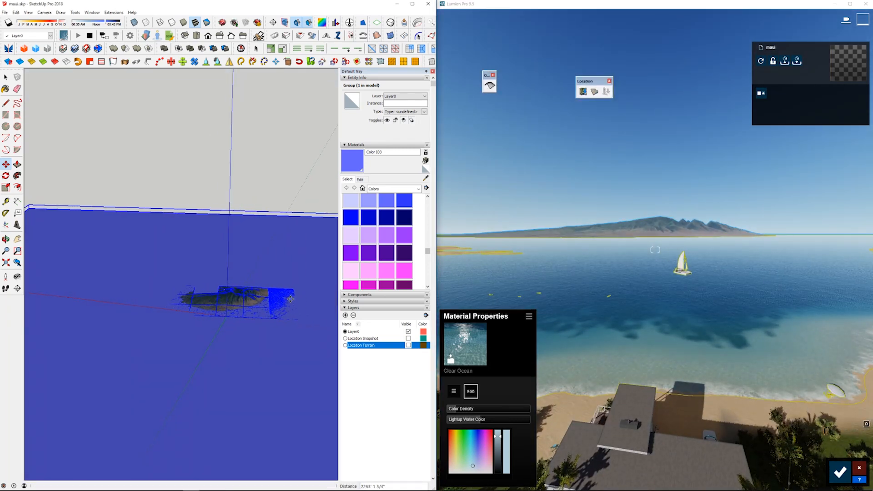
{"action": "left_click", "coordinate": [683, 299]}
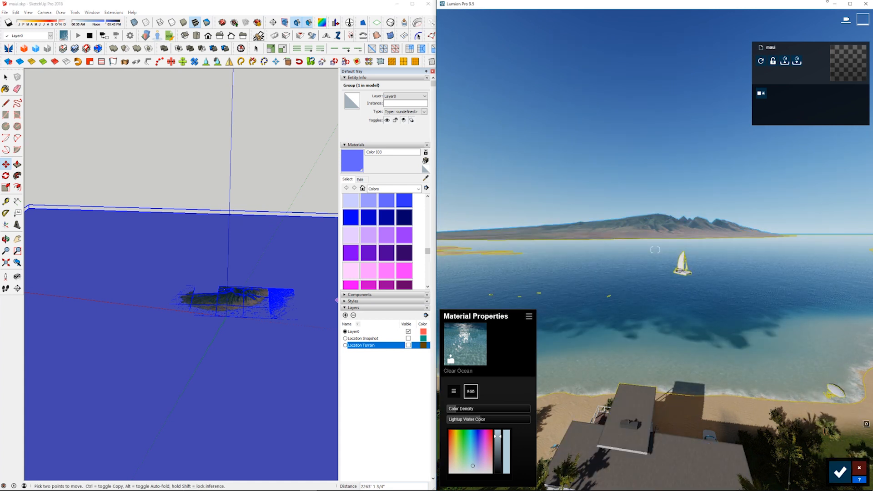
Step: Save the material changes in the maximized Lumion window and load the Photo - Daytime Style shot in Photo mode
{"action": "left_click", "coordinate": [850, 5]}
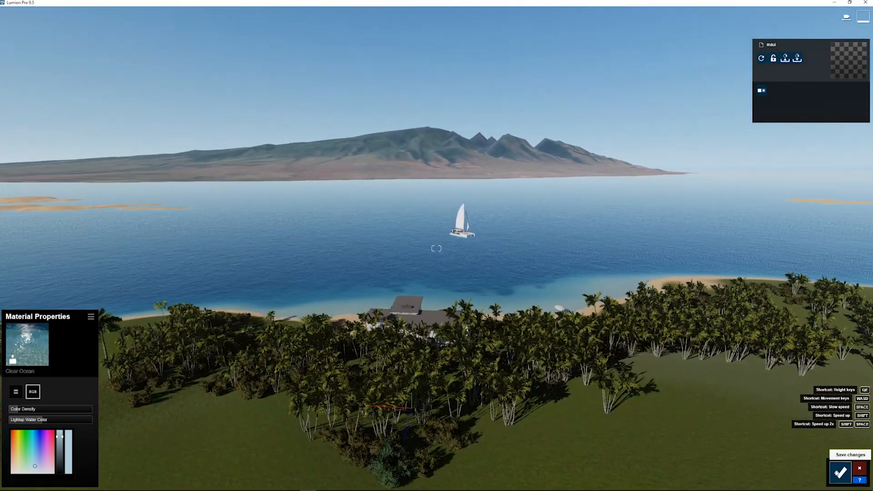
{"action": "left_click", "coordinate": [840, 473]}
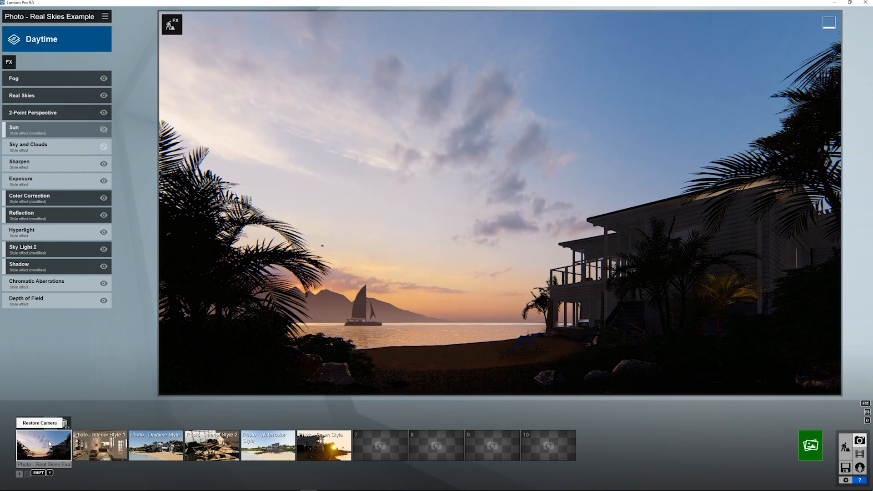
{"action": "left_click", "coordinate": [97, 445]}
{"action": "left_click", "coordinate": [153, 444]}
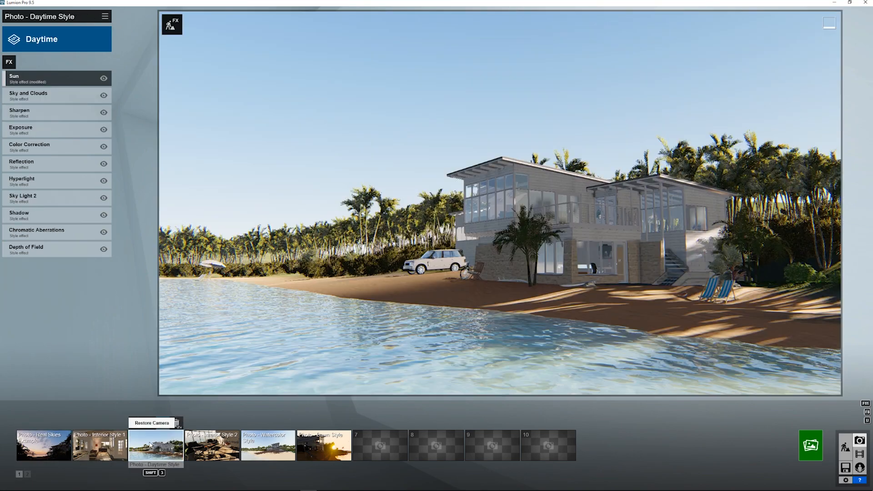
Step: Reframe the daytime photo from behind the palms toward the beach, sailboat and island, and store this camera view in its slot
{"action": "right_click_drag", "start_coordinate": [307, 344], "coordinate": [196, 344]}
{"action": "key", "text": "s"}
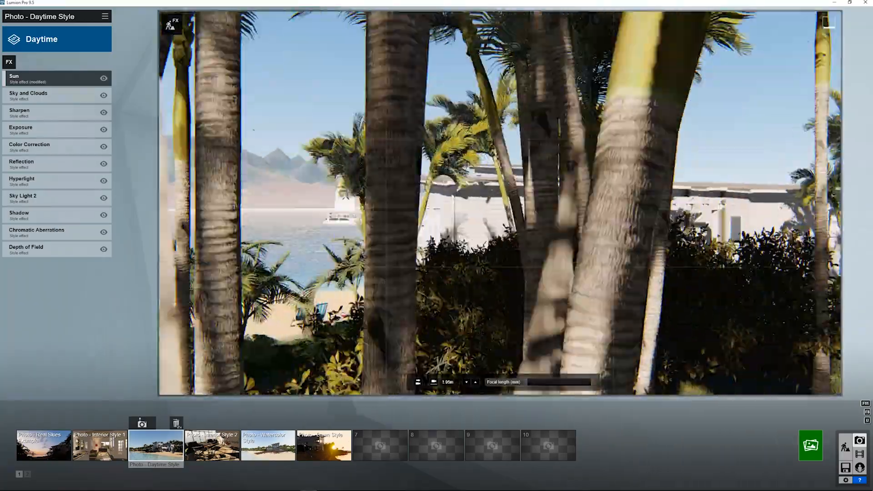
{"action": "key", "text": "d"}
{"action": "key", "text": "w"}
{"action": "key", "text": "s"}
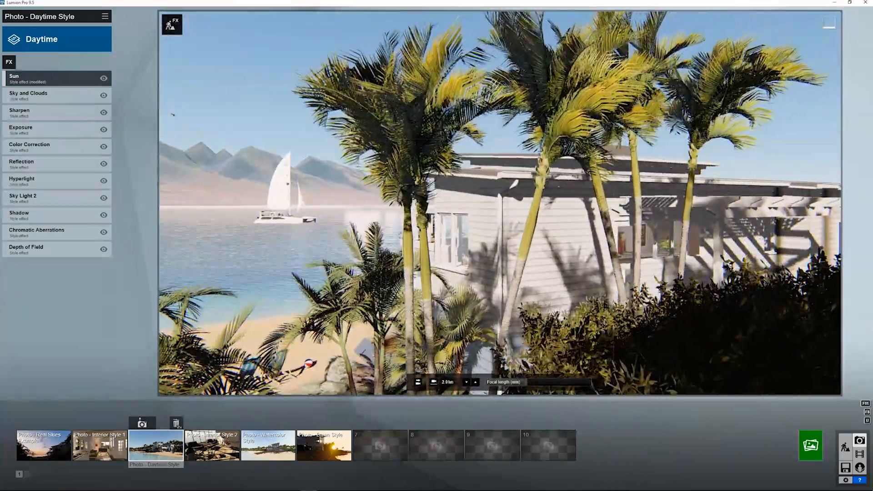
{"action": "right_click_drag", "start_coordinate": [337, 378], "coordinate": [273, 371]}
{"action": "key", "text": "s"}
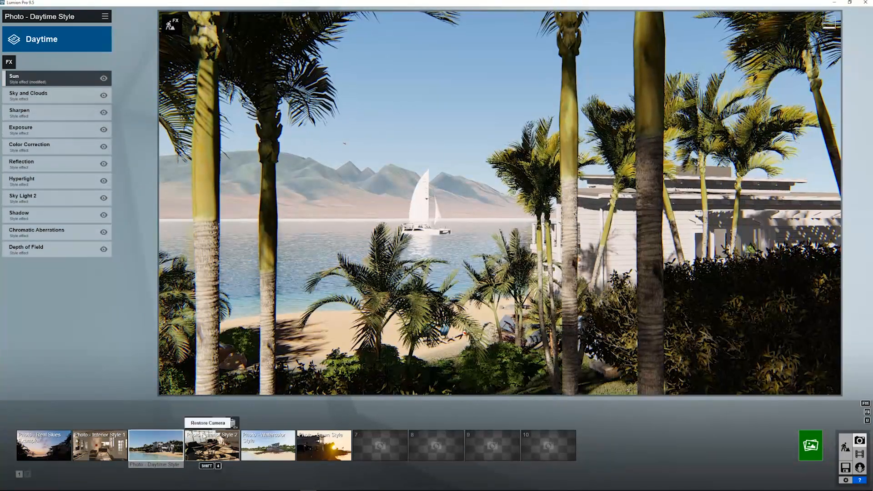
{"action": "left_click", "coordinate": [145, 425]}
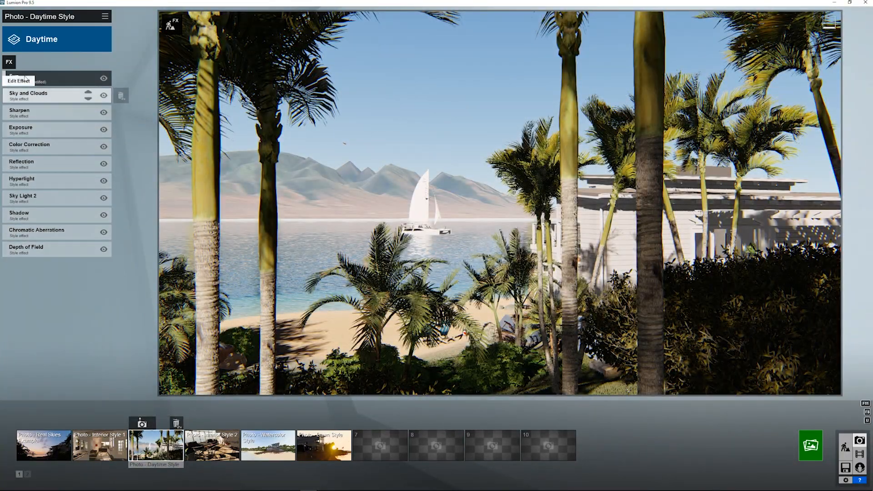
Step: Add a Fog effect to the daytime photo, raise its density and falloff, and tint it light blue with slightly adjusted brightness
{"action": "left_click", "coordinate": [9, 62]}
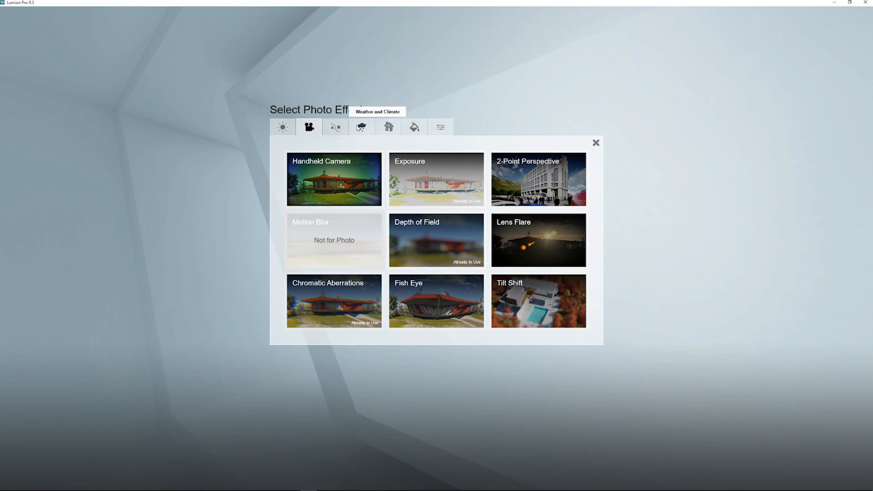
{"action": "left_click", "coordinate": [362, 130]}
{"action": "left_click", "coordinate": [519, 182]}
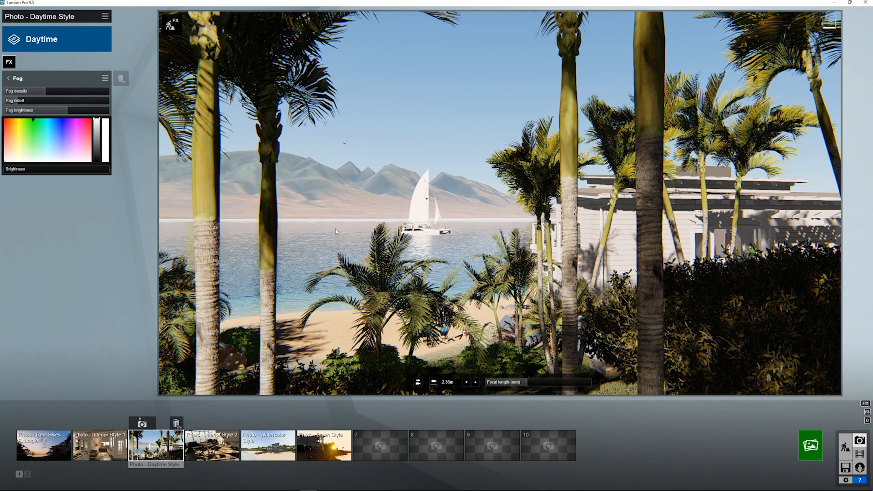
{"action": "left_click_drag", "start_coordinate": [53, 94], "coordinate": [57, 96]}
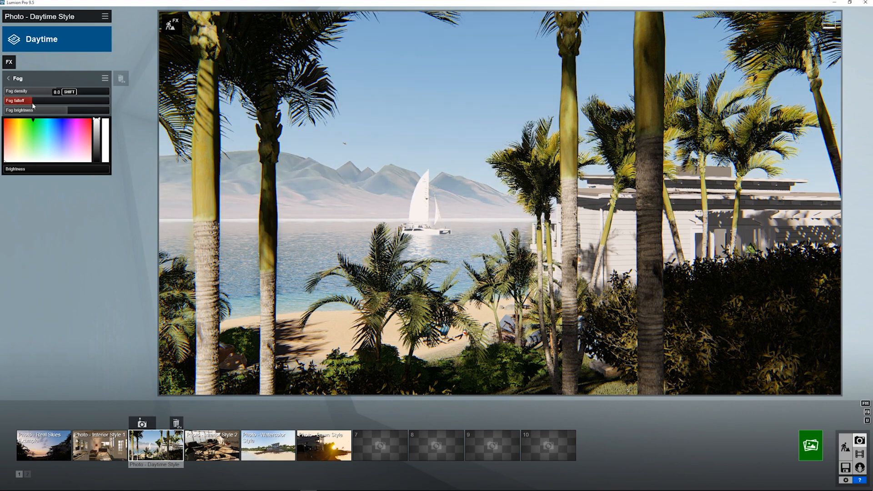
{"action": "left_click", "coordinate": [32, 102]}
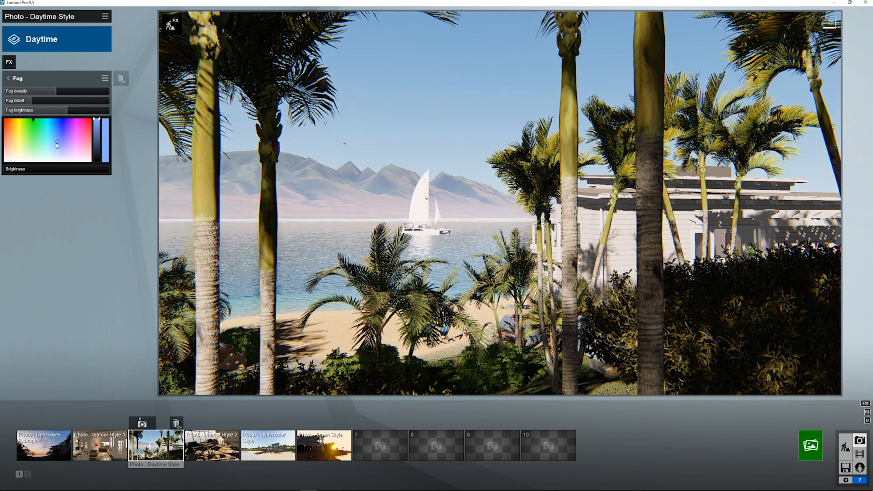
{"action": "mouse_move", "coordinate": [69, 112]}
{"action": "left_mouse_down"}
{"action": "mouse_move", "coordinate": [92, 113]}
{"action": "mouse_move", "coordinate": [69, 113]}
{"action": "left_mouse_up"}
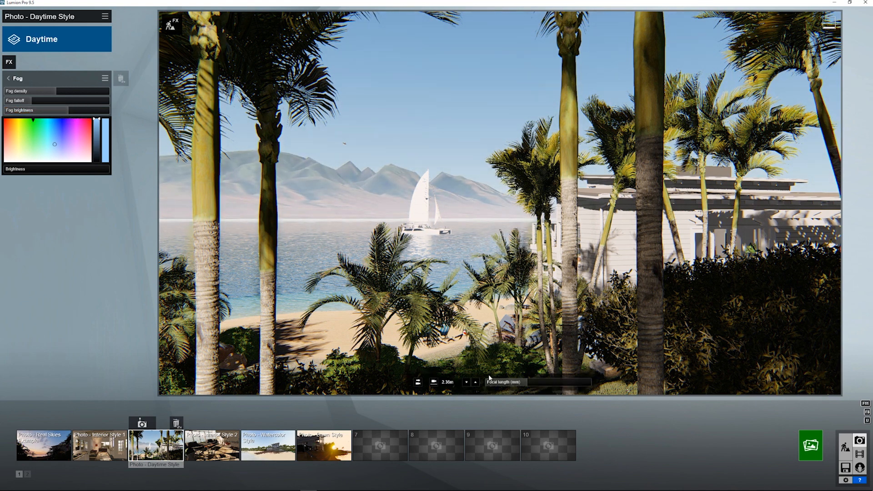
Step: Shift the terrain and ocean group in SketchUp slightly farther from the beach and recheck the island in the daytime photo
{"action": "mouse_move", "coordinate": [234, 484]}
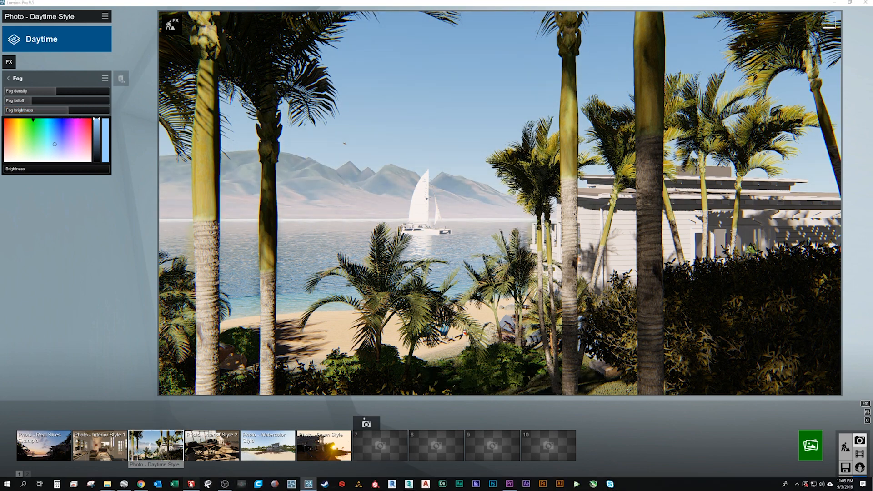
{"action": "left_click", "coordinate": [191, 484]}
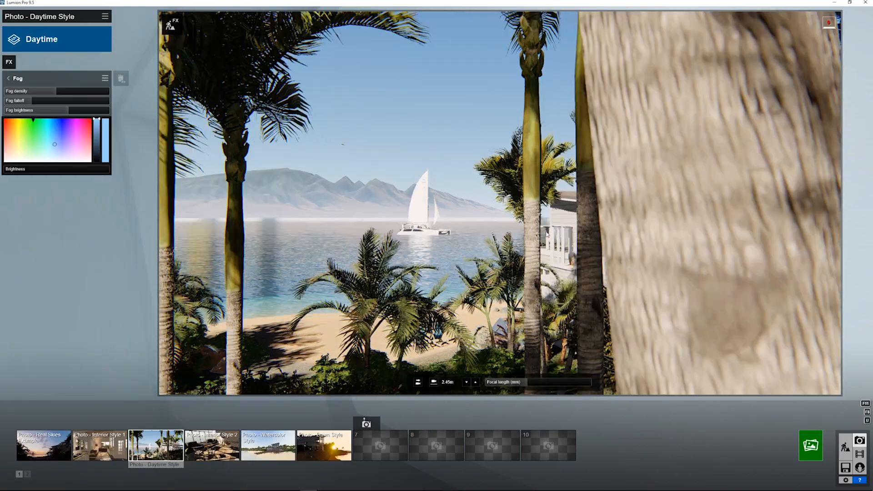
{"action": "key", "text": "s"}
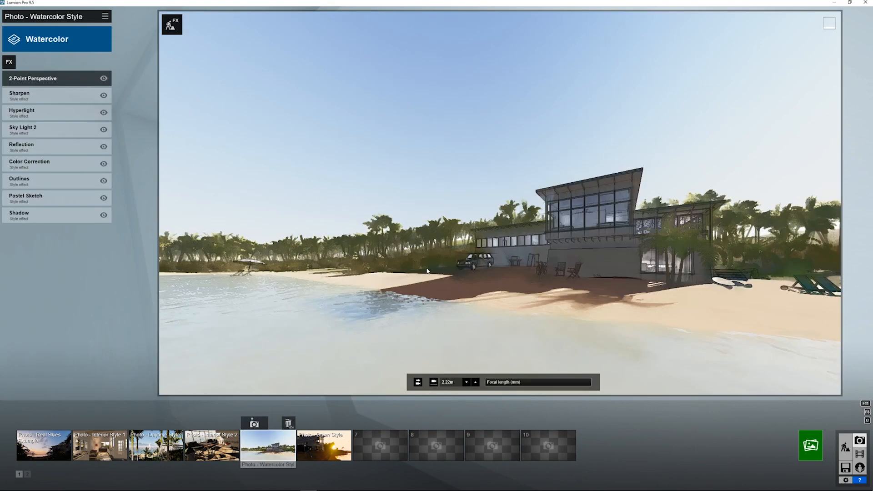
Step: Examine the distant island and sailboat across the water in the Photo - Watercolor Style shot
{"action": "key", "text": "w"}
{"action": "right_click_drag", "start_coordinate": [428, 271], "coordinate": [188, 278]}
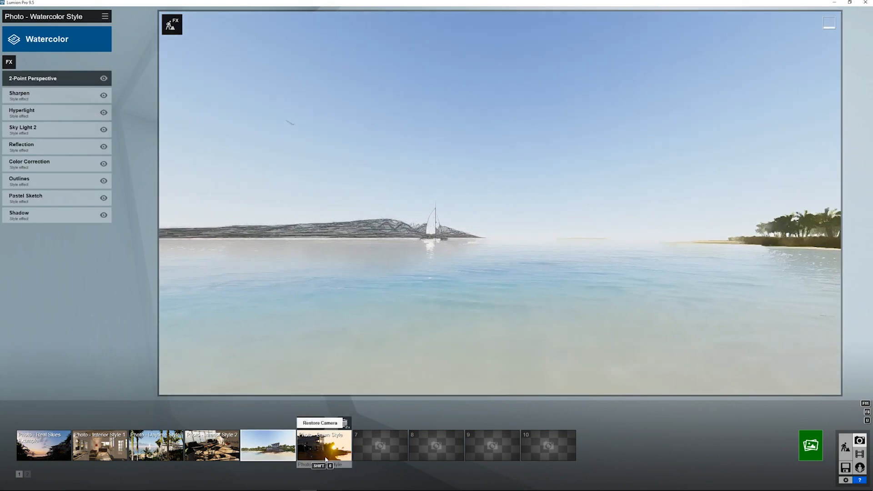
Step: Reframe the Photo - Dawn Style shot on the sailboat and island above the palms and slightly shorten its focal length
{"action": "left_click", "coordinate": [324, 444]}
{"action": "key", "text": "o"}
{"action": "right_click_drag", "start_coordinate": [500, 203], "coordinate": [585, 128]}
{"action": "key", "text": "q"}
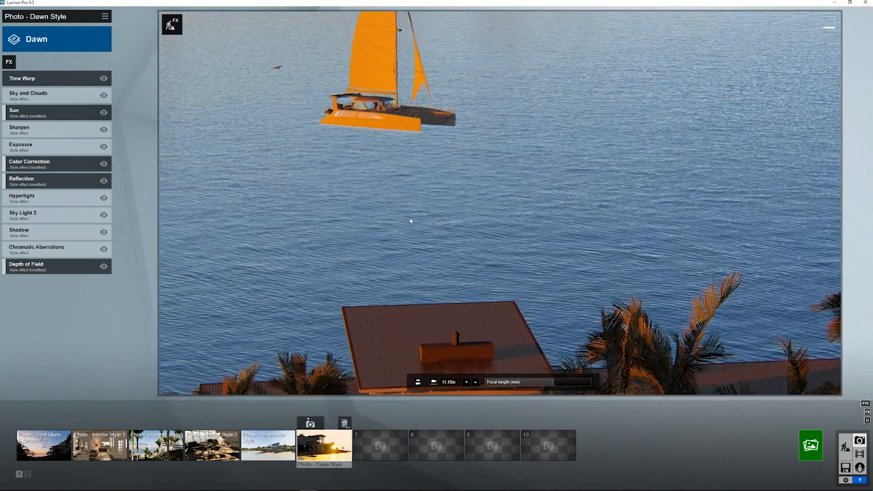
{"action": "key", "text": "e"}
{"action": "right_click_drag", "start_coordinate": [373, 339], "coordinate": [370, 274]}
{"action": "key", "text": "q"}
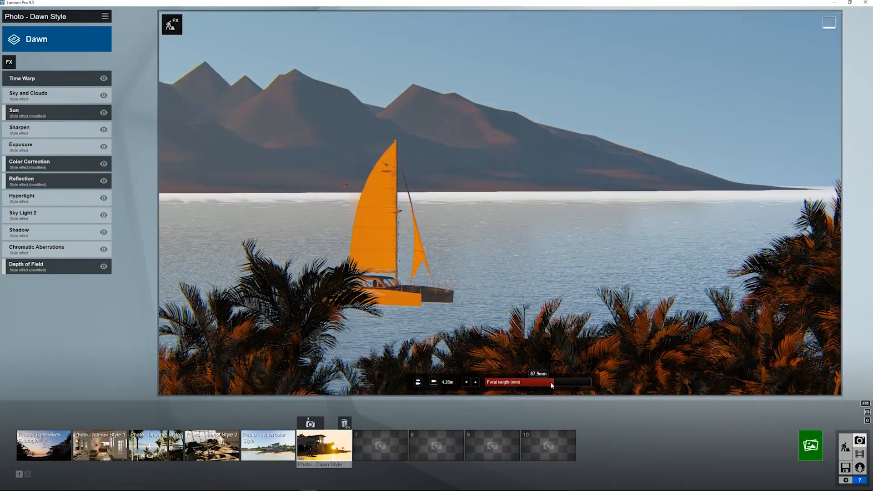
{"action": "left_click_drag", "start_coordinate": [550, 382], "coordinate": [544, 383]}
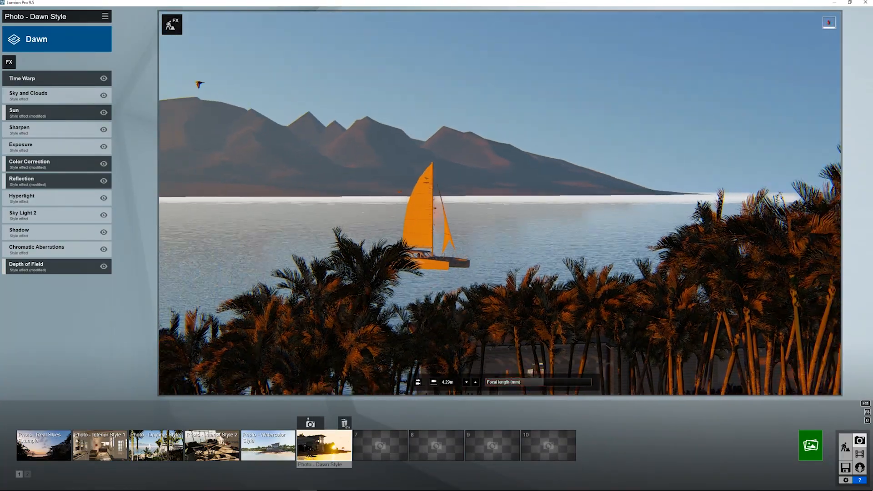
{"action": "right_click_drag", "start_coordinate": [522, 283], "coordinate": [495, 299]}
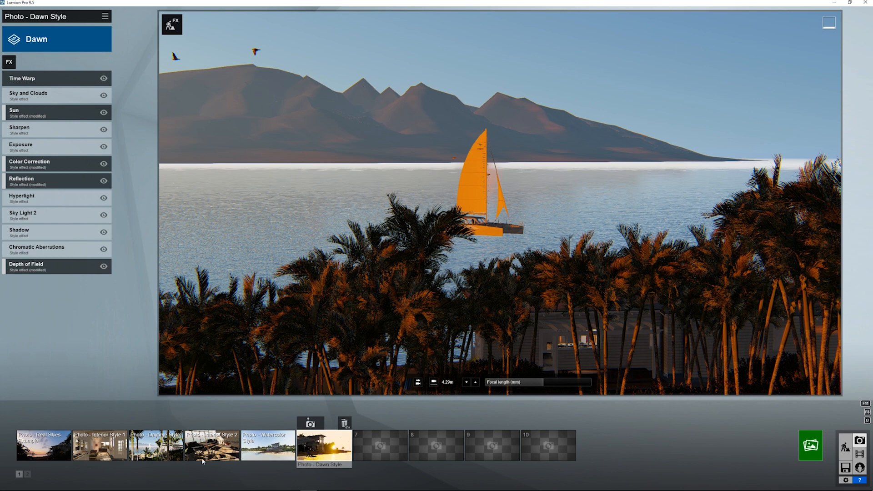
Step: Switch to SketchUp, examine the island's terrain mountains up close, and return to the dawn photo in Lumion
{"action": "mouse_move", "coordinate": [91, 490]}
{"action": "left_click", "coordinate": [190, 483]}
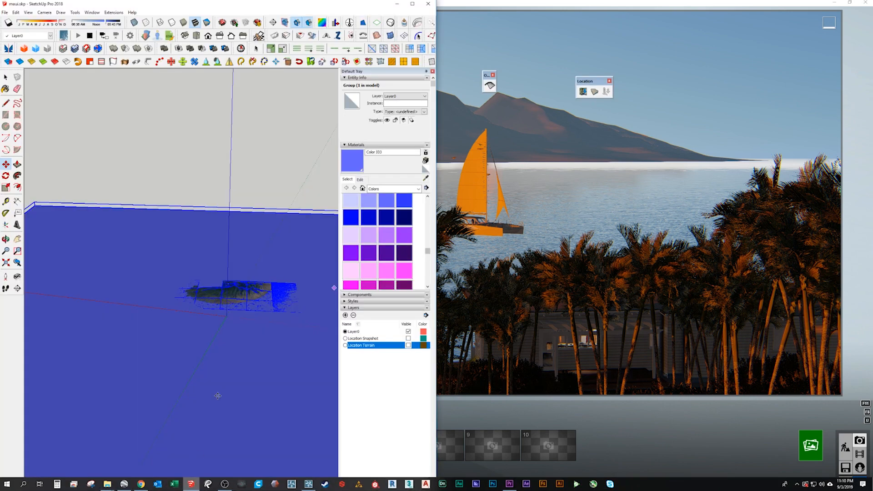
{"action": "scroll", "coordinate": [216, 305], "scroll_direction": "up", "scroll_amount": 5}
{"action": "scroll", "coordinate": [216, 304], "scroll_direction": "up", "scroll_amount": 3}
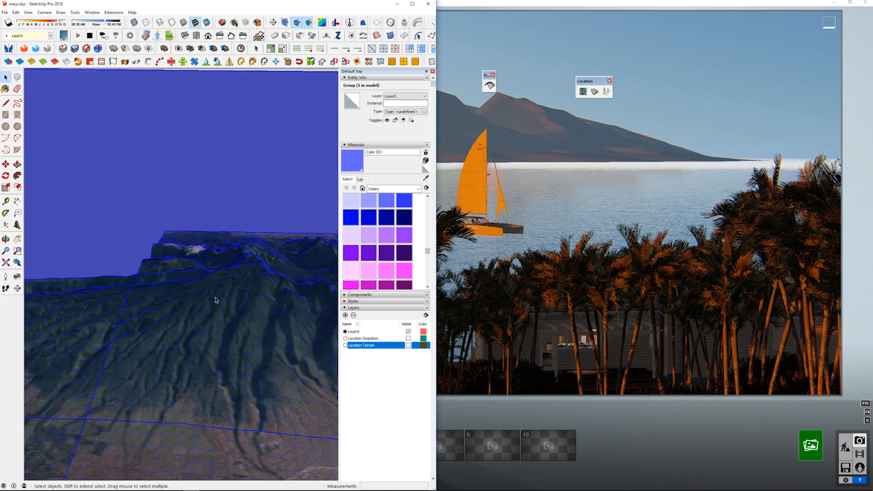
{"action": "scroll", "coordinate": [270, 323], "scroll_direction": "down", "scroll_amount": 6}
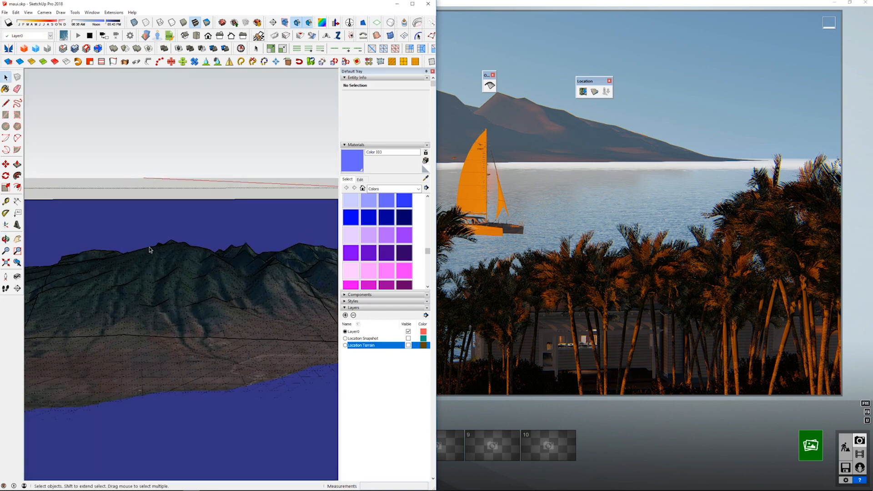
{"action": "scroll", "coordinate": [202, 282], "scroll_direction": "up", "scroll_amount": 3}
{"action": "left_click", "coordinate": [635, 117]}
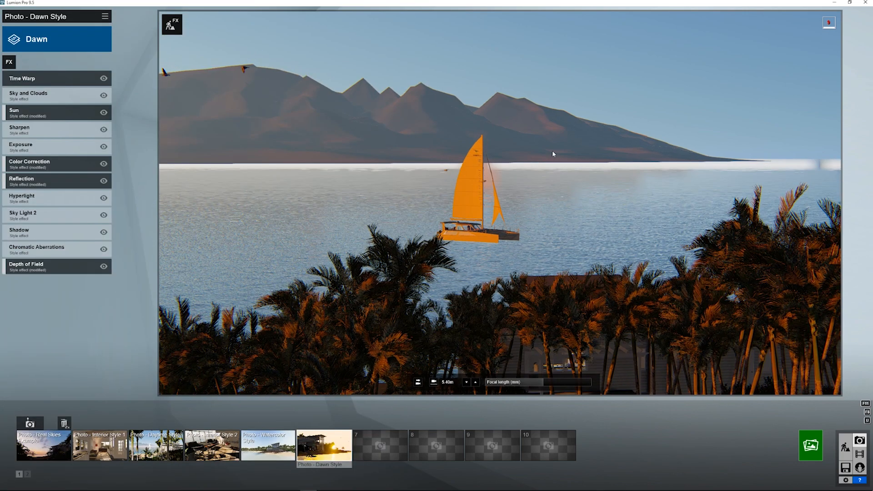
Step: Open the Photo - Real Skies Example shot and reframe it on the island, sailboat and setting sun beside the beach house
{"action": "left_click", "coordinate": [51, 448]}
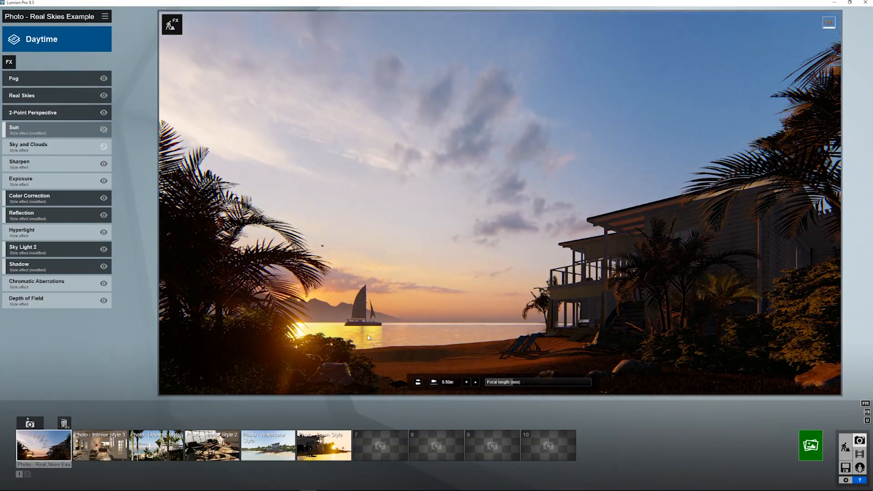
{"action": "key", "text": "d"}
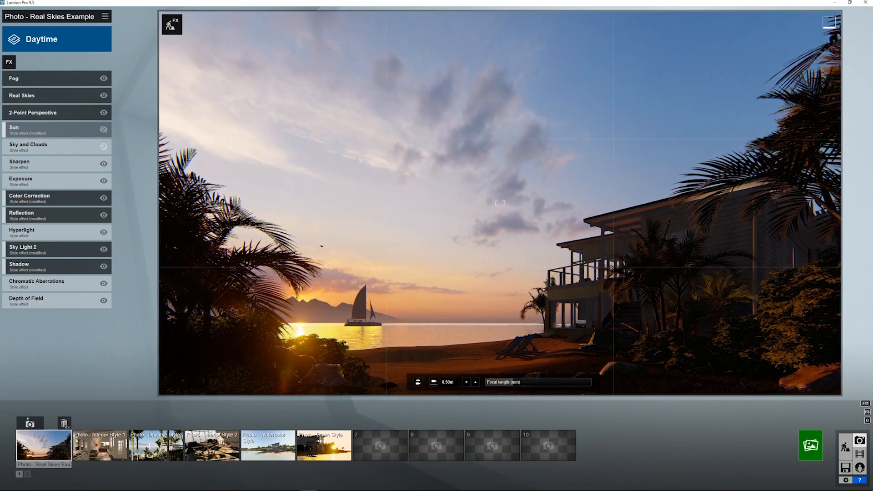
{"action": "right_click_drag", "start_coordinate": [368, 335], "coordinate": [344, 359]}
{"action": "key", "text": "d"}
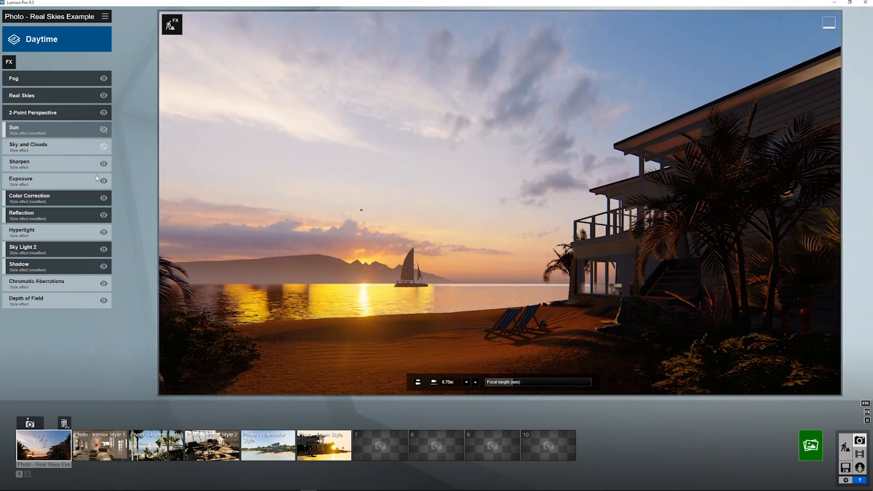
Step: Add a reflection plane on the ocean surface in the Reflection effect and set its preview quality to High
{"action": "left_click", "coordinate": [41, 217]}
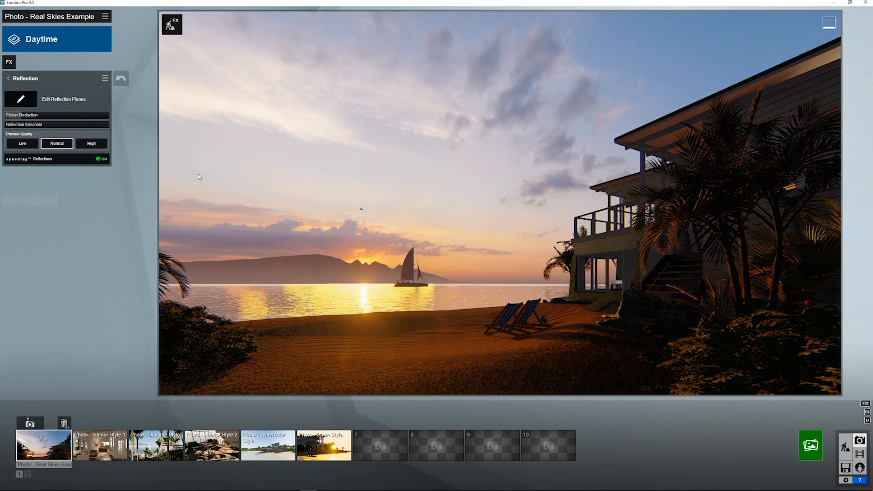
{"action": "left_click", "coordinate": [23, 104]}
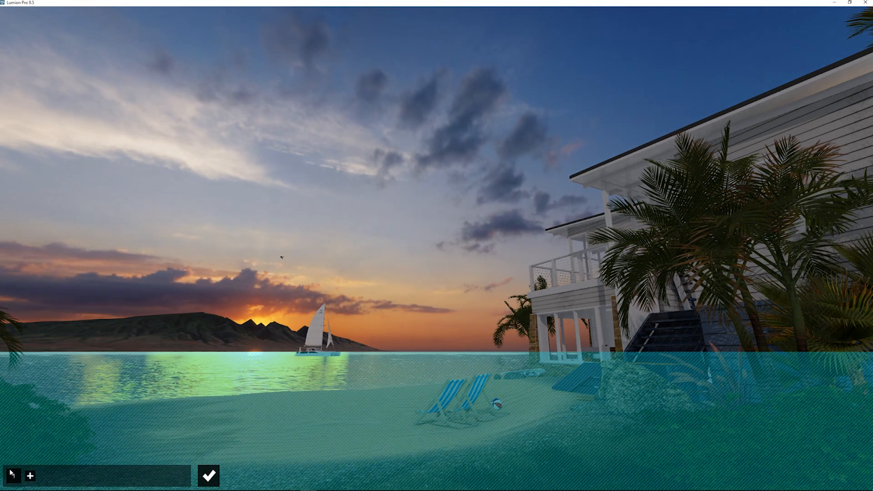
{"action": "left_click", "coordinate": [100, 406]}
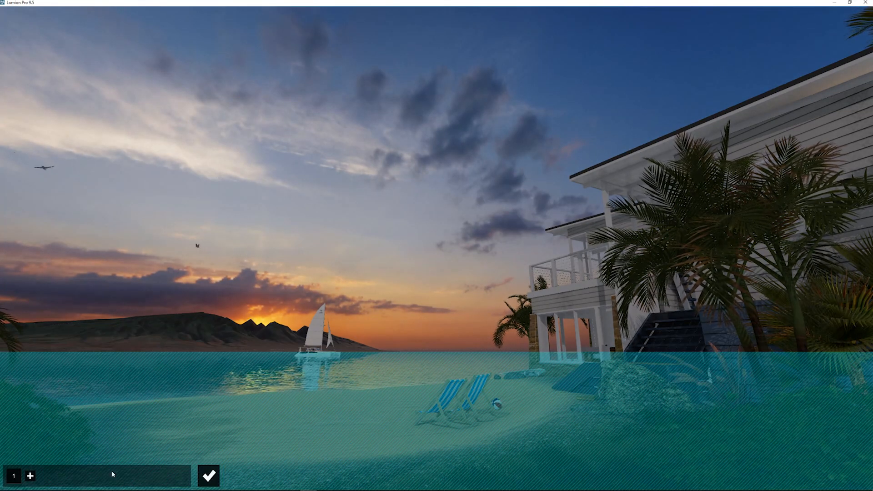
{"action": "left_click", "coordinate": [208, 473]}
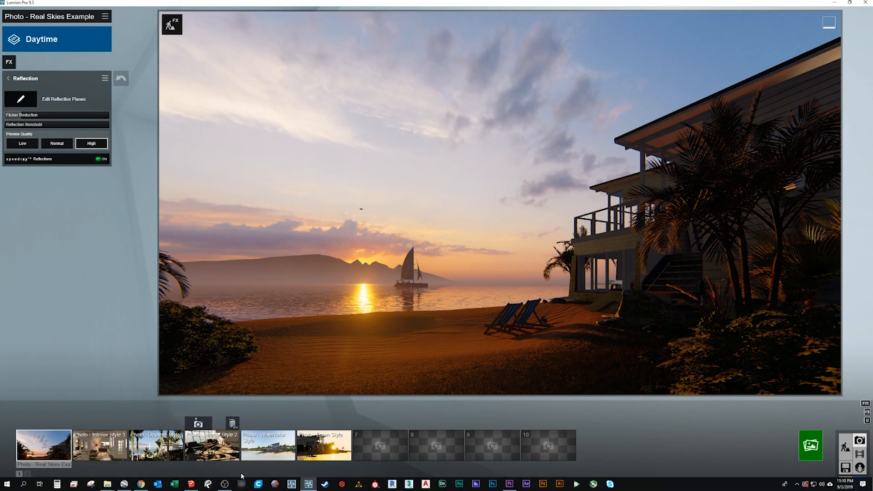
Step: Switch to SketchUp and examine the island terrain's ridges, mesh and coastline from far away and close up
{"action": "left_click", "coordinate": [191, 488]}
{"action": "scroll", "coordinate": [159, 250], "scroll_direction": "down", "scroll_amount": 10}
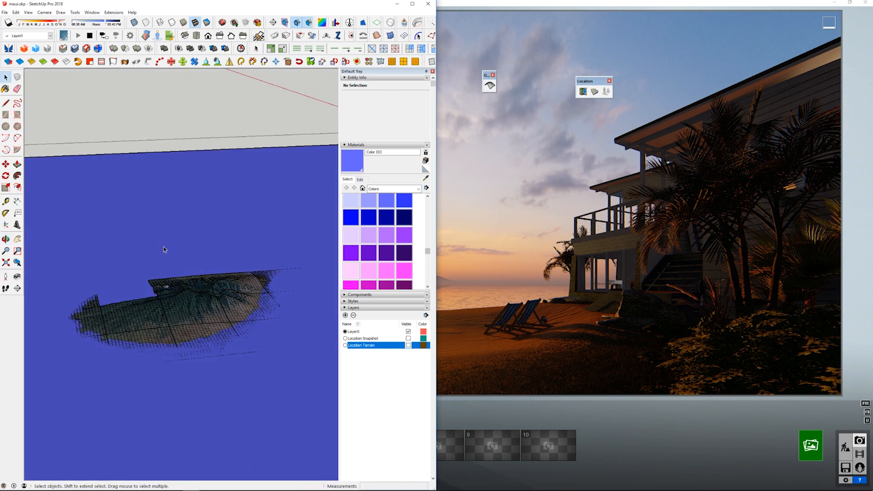
{"action": "scroll", "coordinate": [150, 309], "scroll_direction": "up", "scroll_amount": 5}
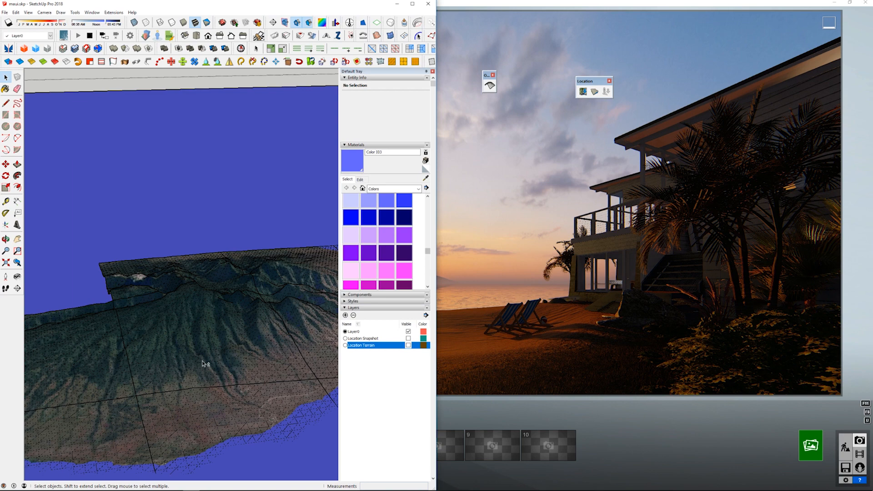
{"action": "mouse_move", "coordinate": [205, 364]}
{"action": "middle_mouse_down"}
{"action": "mouse_move", "coordinate": [195, 322]}
{"action": "mouse_move", "coordinate": [193, 347]}
{"action": "middle_mouse_up"}
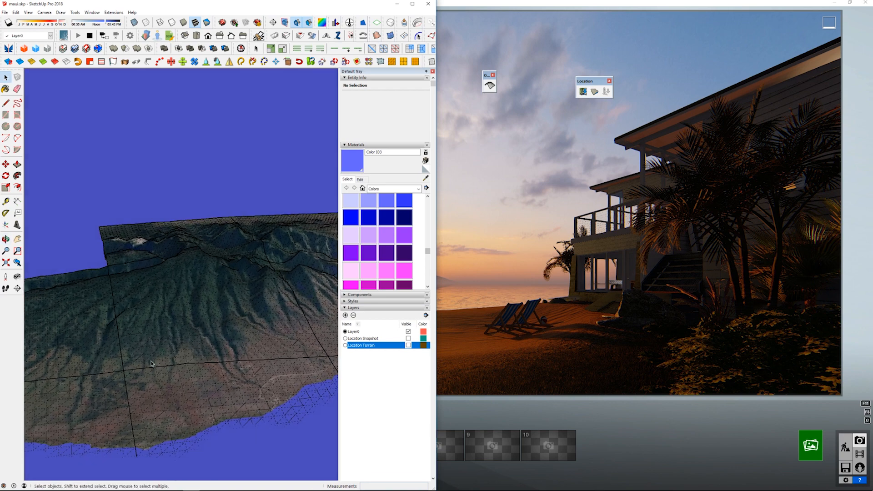
{"action": "scroll", "coordinate": [151, 364], "scroll_direction": "up", "scroll_amount": 3}
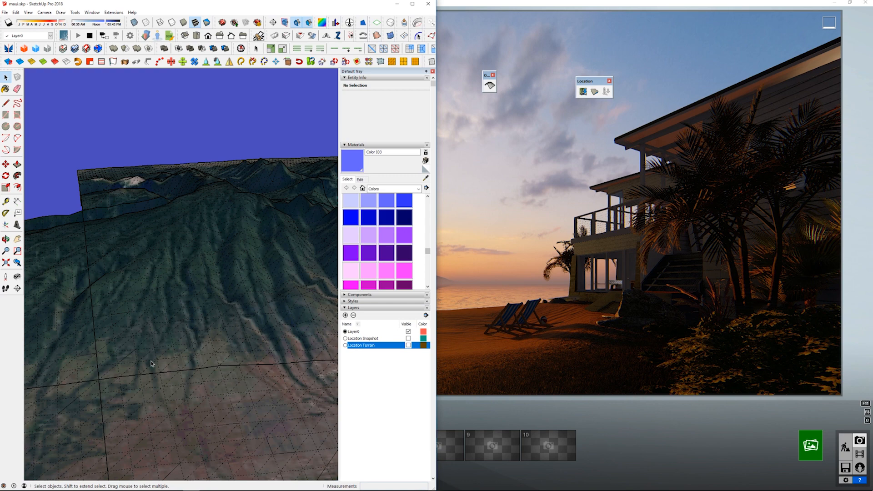
{"action": "scroll", "coordinate": [136, 357], "scroll_direction": "down", "scroll_amount": 4}
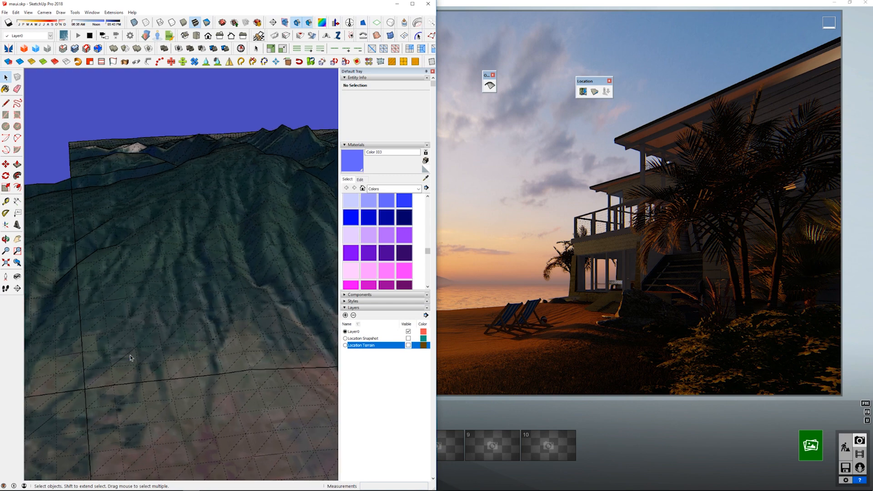
{"action": "middle_click_drag", "start_coordinate": [91, 340], "coordinate": [73, 265]}
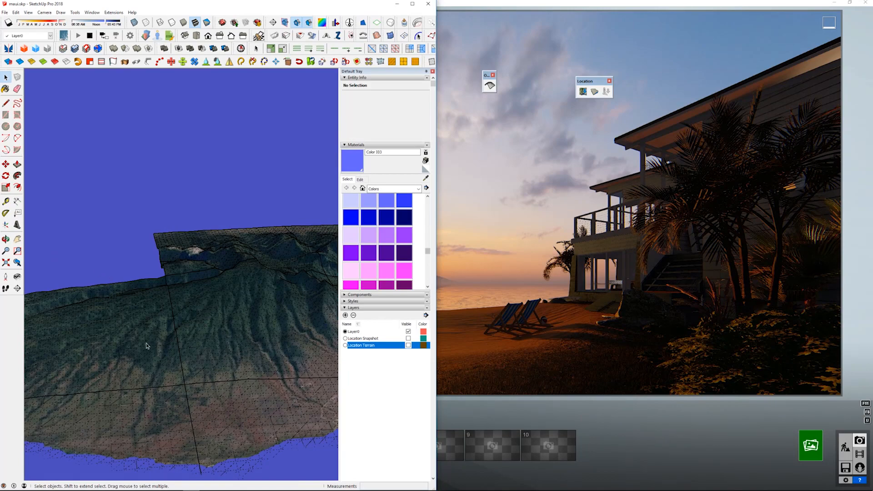
{"action": "mouse_move", "coordinate": [147, 347]}
{"action": "middle_mouse_down"}
{"action": "mouse_move", "coordinate": [191, 291]}
{"action": "mouse_move", "coordinate": [187, 220]}
{"action": "mouse_move", "coordinate": [175, 205]}
{"action": "middle_mouse_up"}
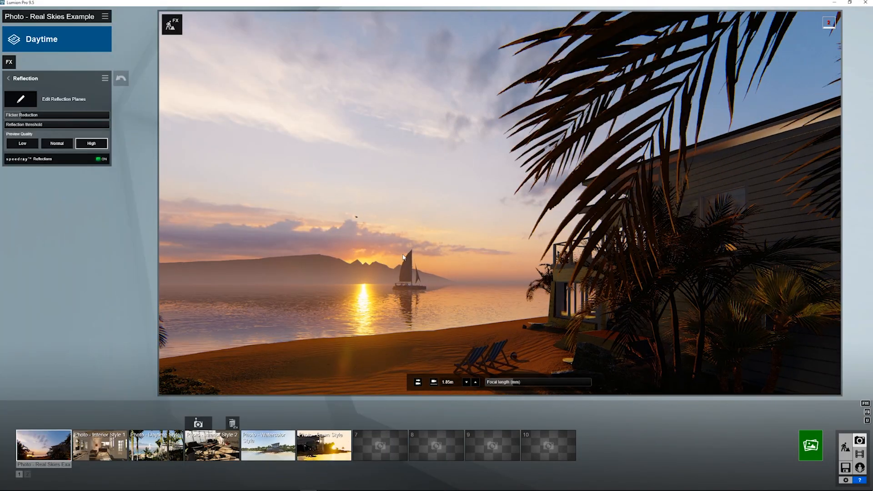
Step: Switch back to Lumion and raise the Real Skies camera to about 4.3 m, framing the island, sailboat and sun reflection beside the house
{"action": "key", "text": "d"}
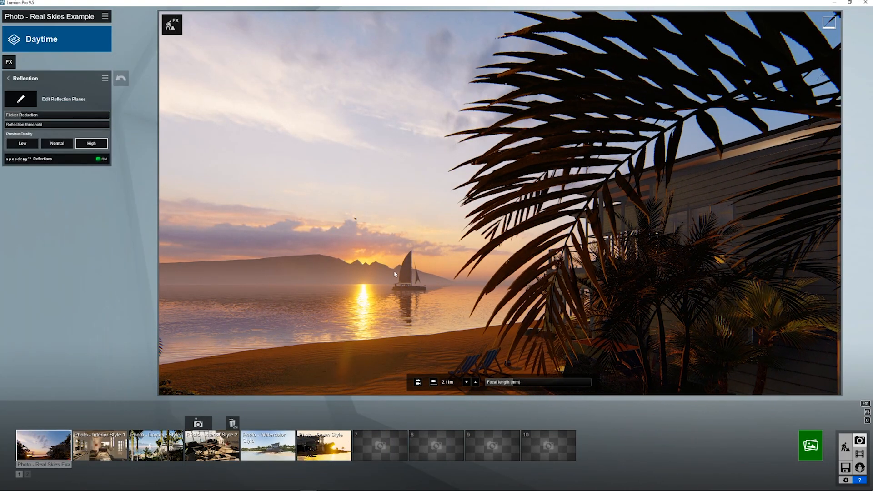
{"action": "key", "text": "a"}
{"action": "right_click_drag", "start_coordinate": [390, 272], "coordinate": [347, 283]}
{"action": "key", "text": "d"}
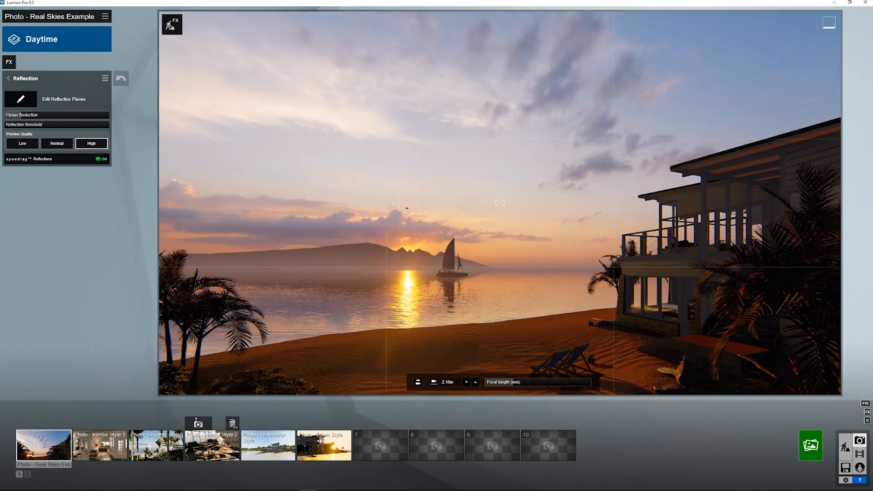
{"action": "key", "text": "q"}
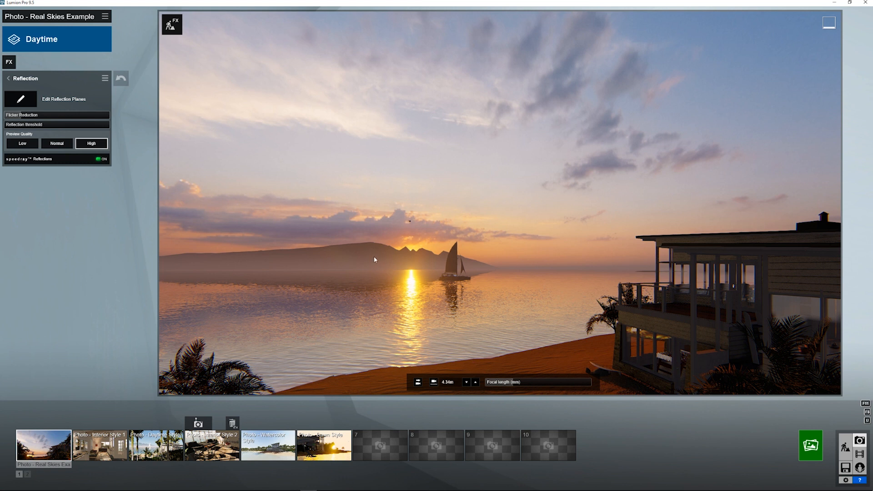
{"action": "right_click_drag", "start_coordinate": [371, 259], "coordinate": [358, 258]}
{"action": "key", "text": "a"}
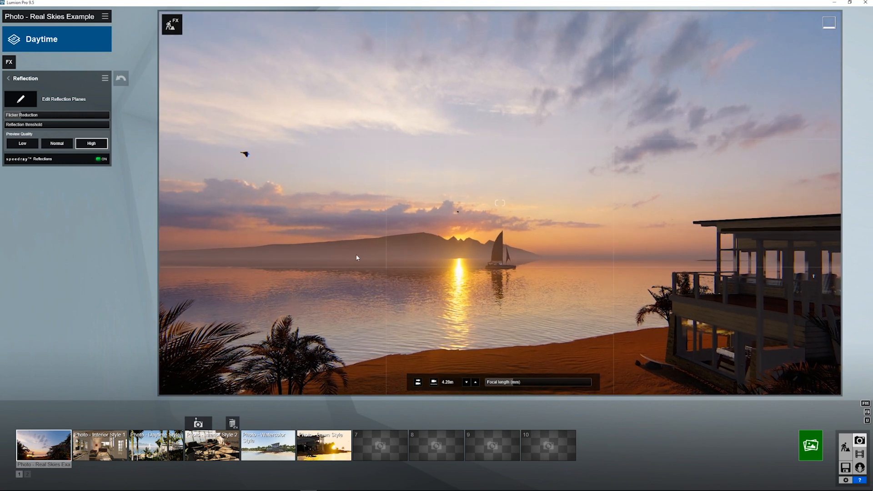